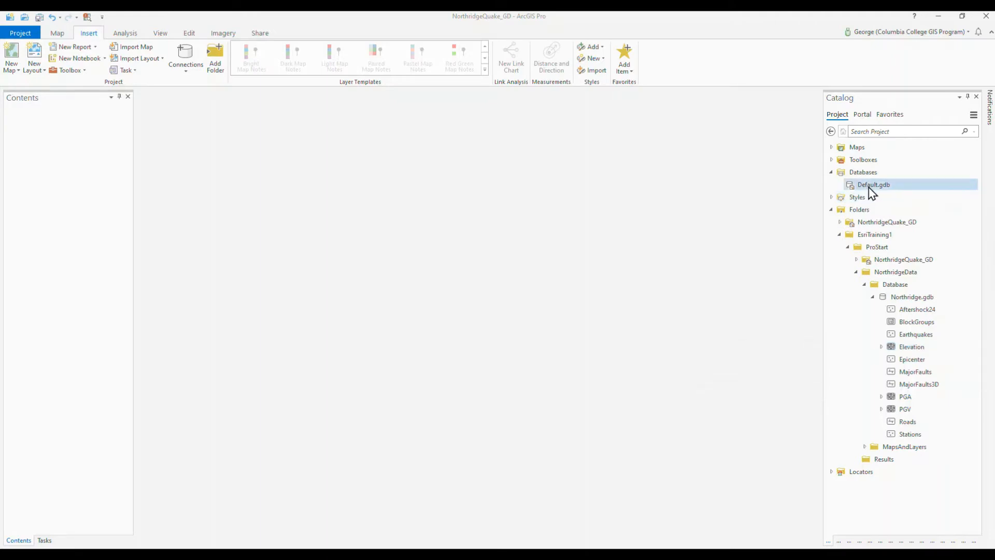
Step: Start a new feature class in the Default.gdb geodatabase and name it EmergencyShelters
mouse_move(883, 187)
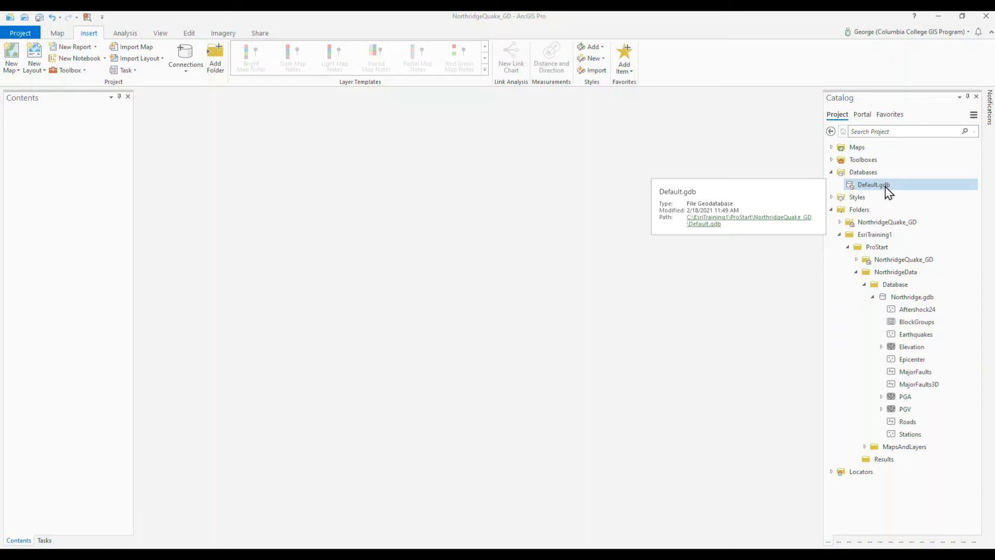
right_click(854, 190)
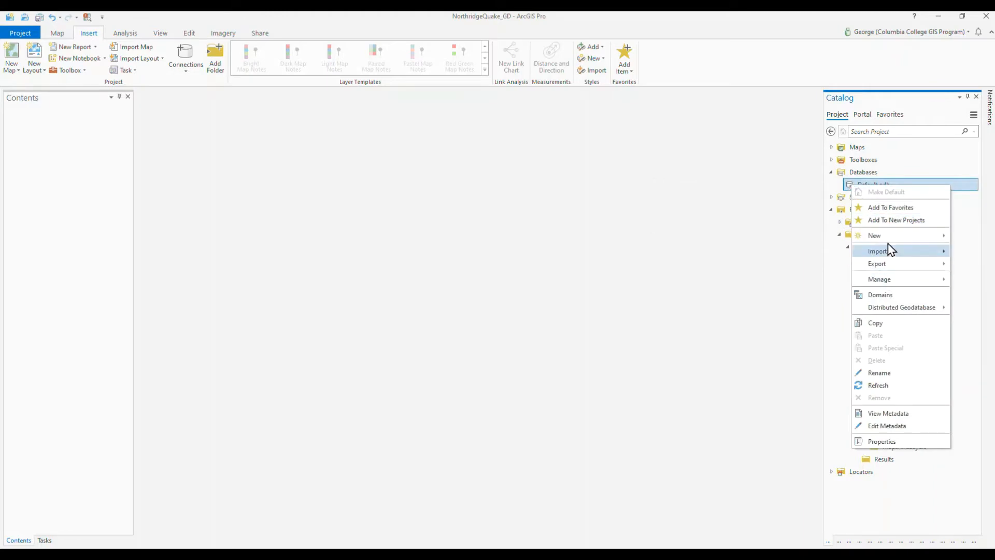
mouse_move(889, 239)
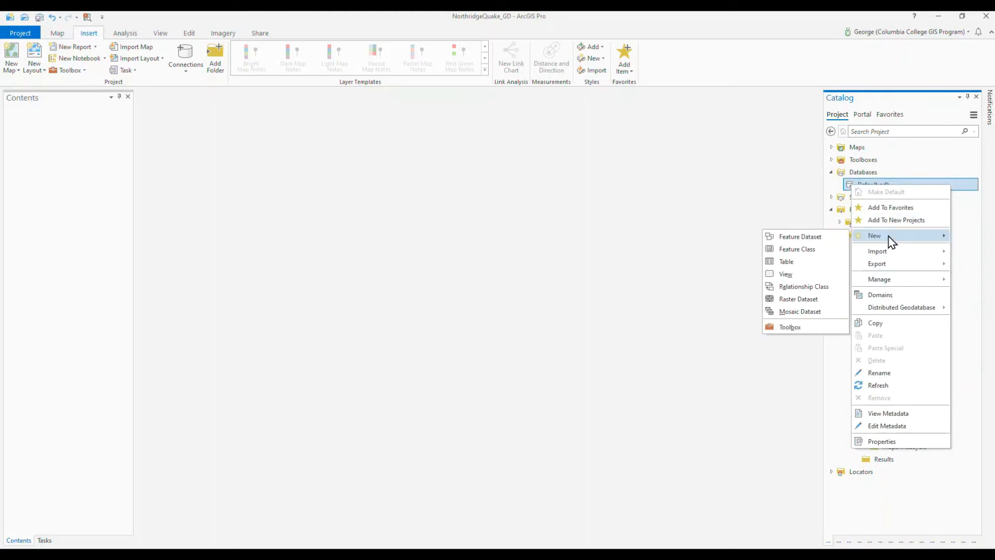
left_click(803, 250)
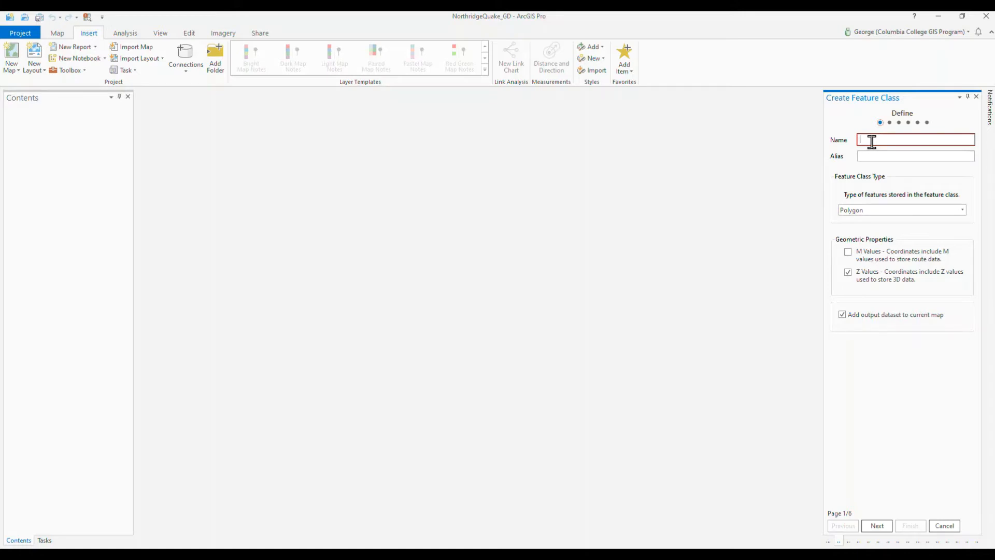
type("E")
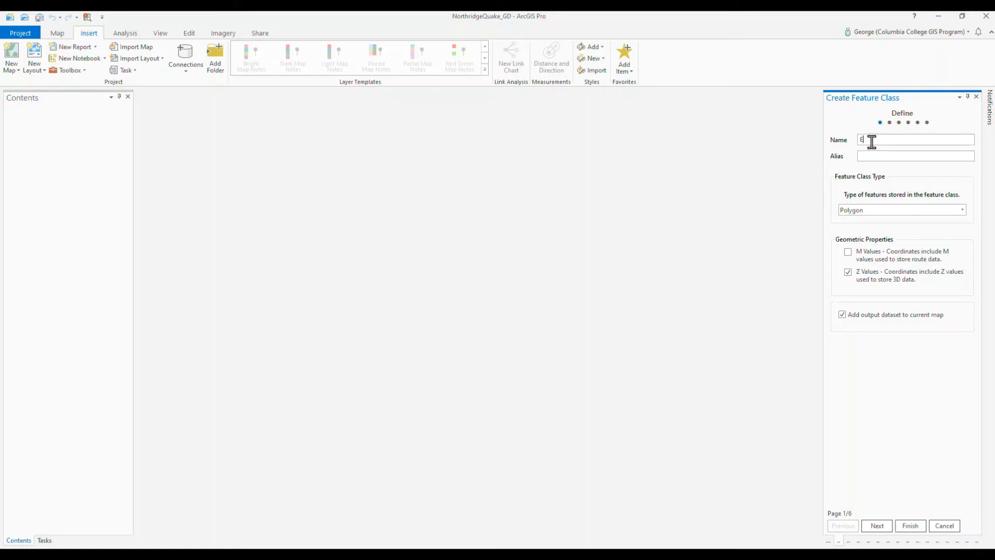
type("mergencySHe")
key("BackSpace")
key("BackSpace")
key("BackSpace")
type("Shelters")
Step: Give the new feature class the alias Emergency Shelters and set its feature type to Point
key("Tab")
type("Emergency Shelters")
left_click(906, 217)
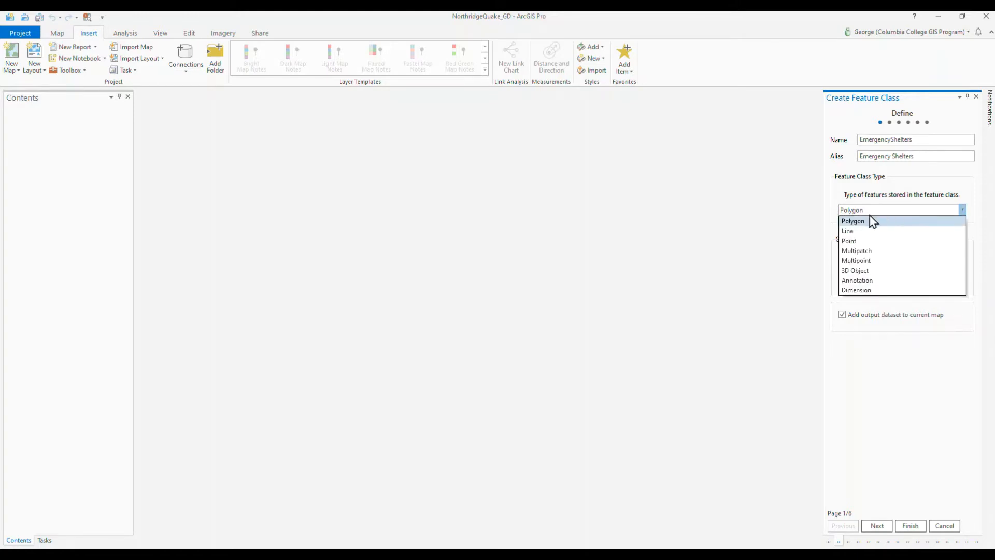
left_click(867, 241)
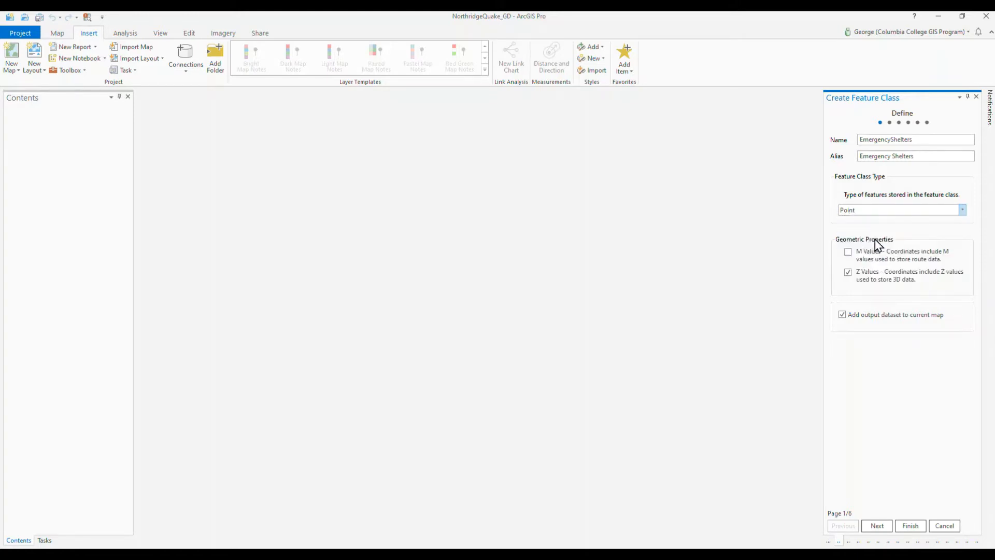
Step: Add a text field named Label to the EmergencyShelters feature class
left_click(881, 526)
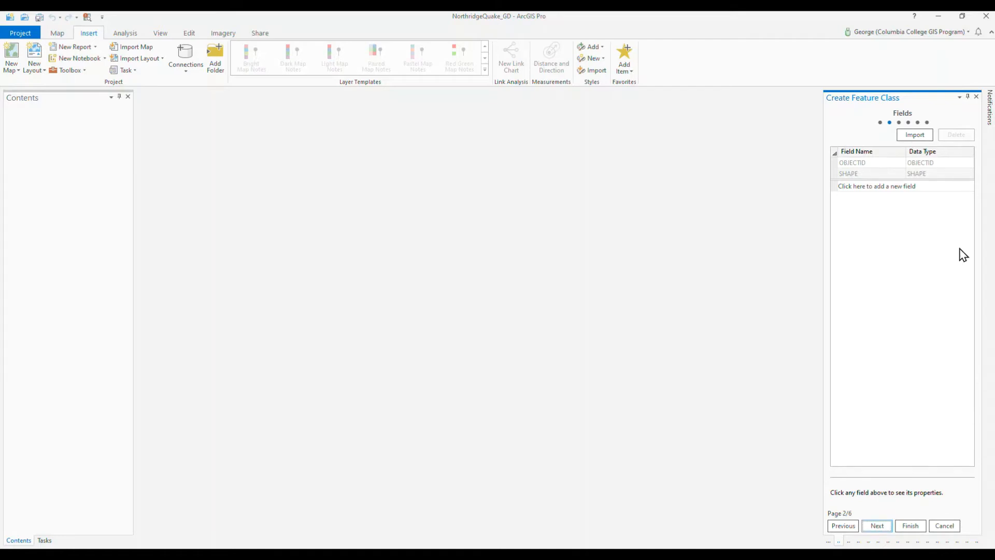
left_click(857, 187)
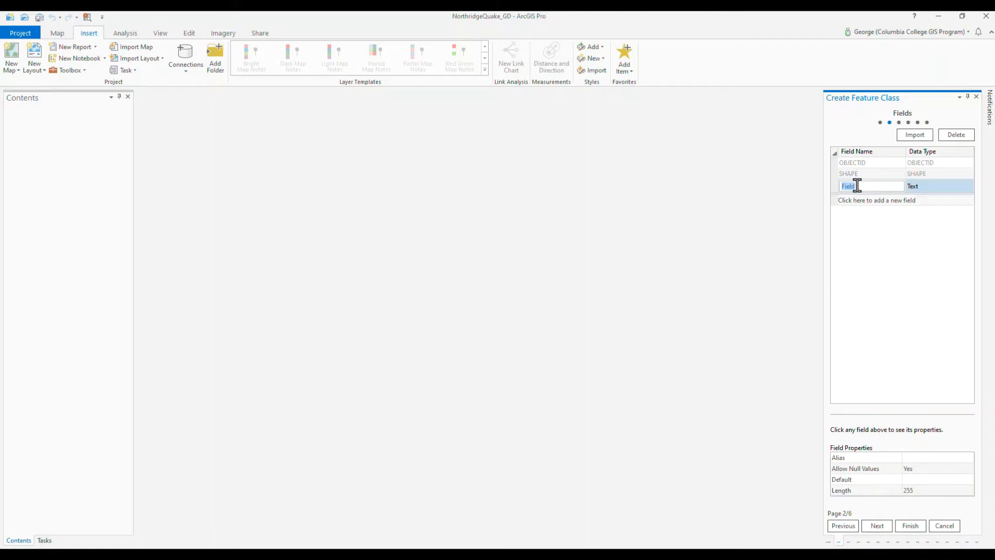
type("Label")
Step: Add a second field named Capacity with the Short Integer data type
left_click(913, 202)
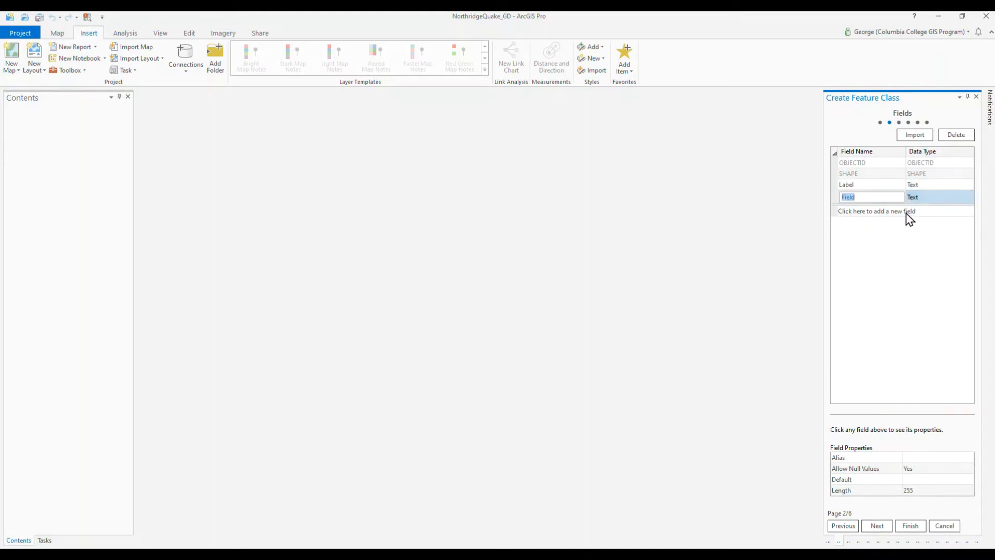
type("Pets")
key("BackSpace")
key("BackSpace")
key("BackSpace")
key("BackSpace")
type("Capacity")
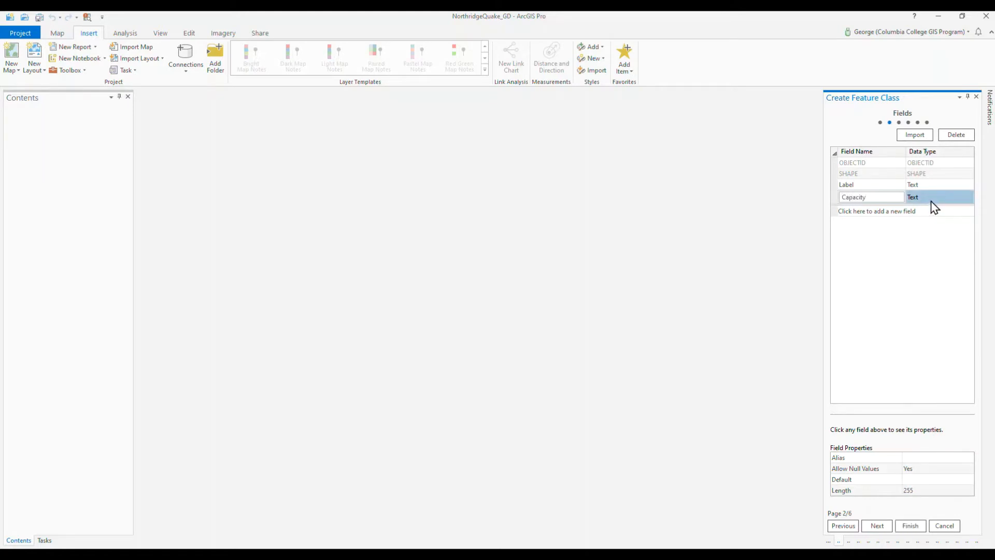
left_click(917, 200)
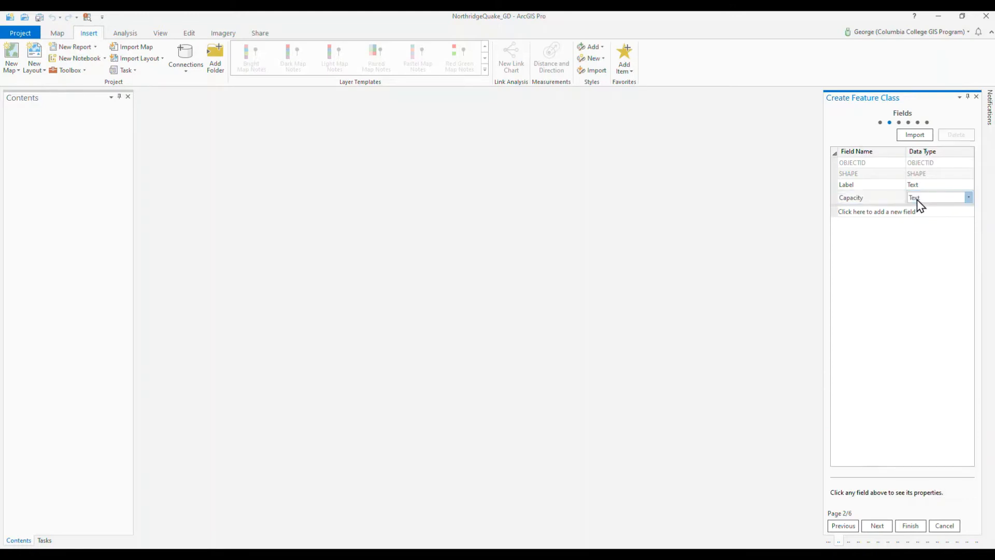
left_click(916, 199)
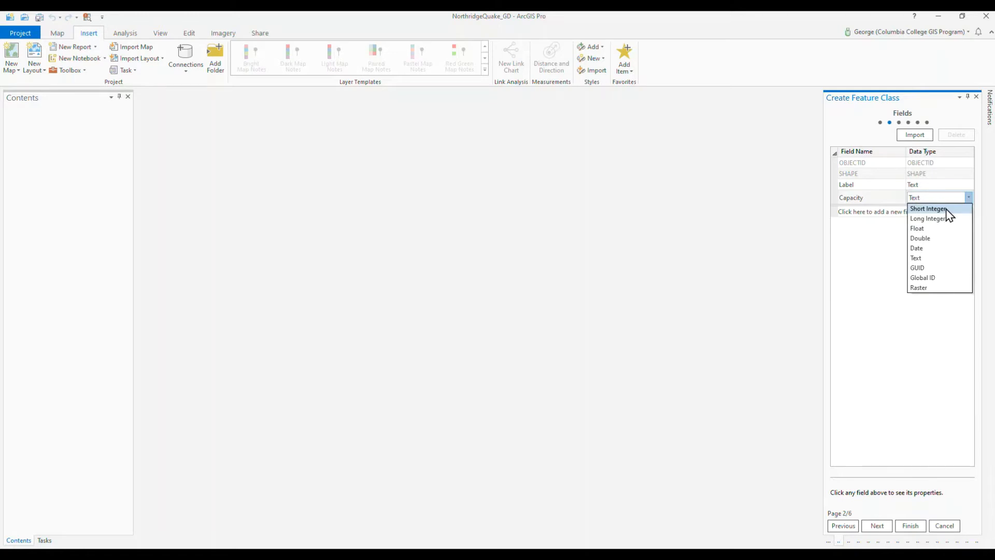
left_click(949, 214)
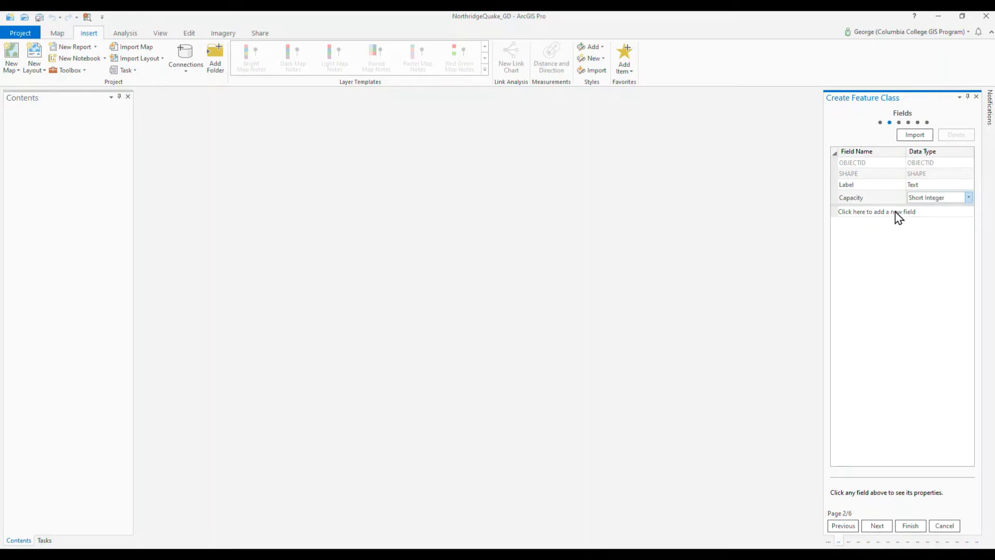
Step: Keep the default spatial reference, tolerance, resolution and storage settings, and create the EmergencyShelters feature class
left_click(876, 526)
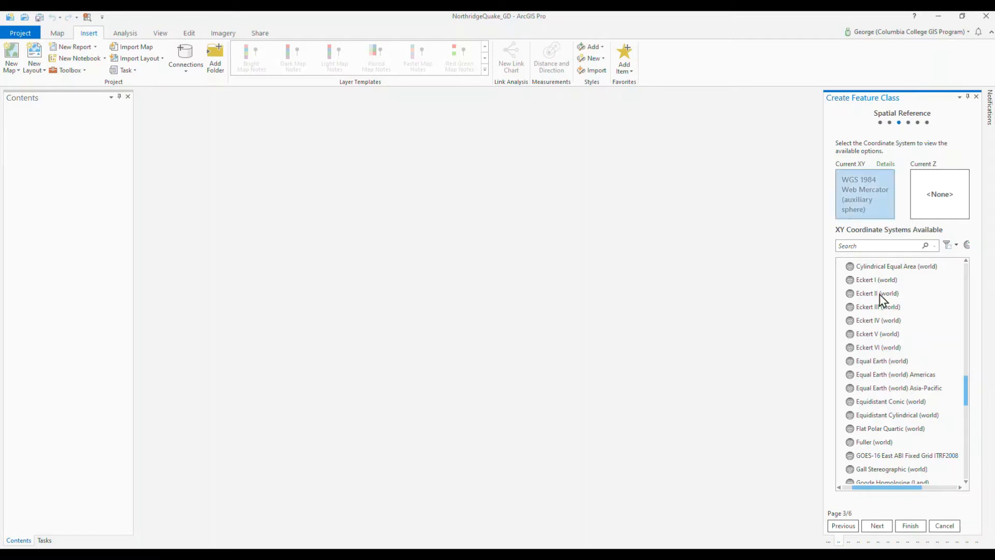
left_click(877, 526)
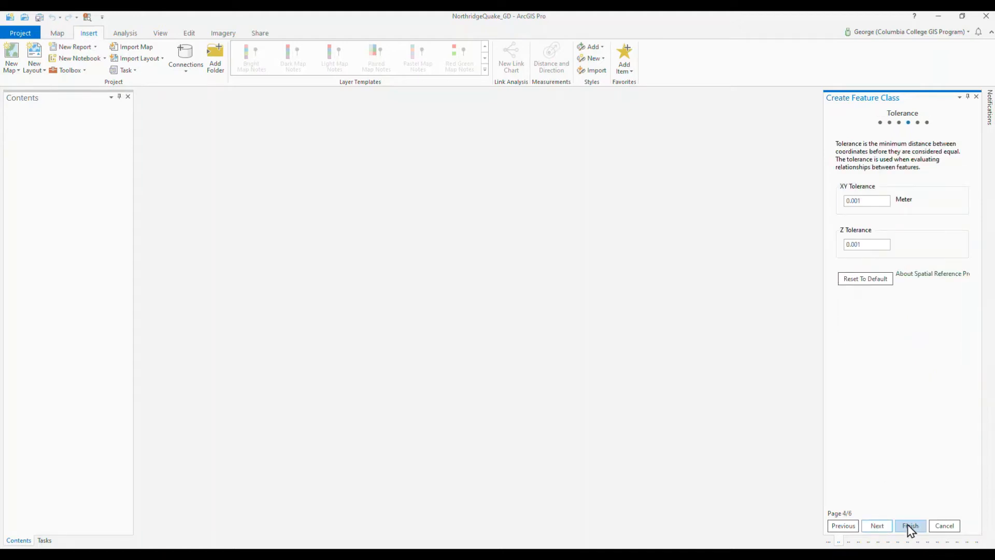
left_click(873, 528)
left_click(870, 526)
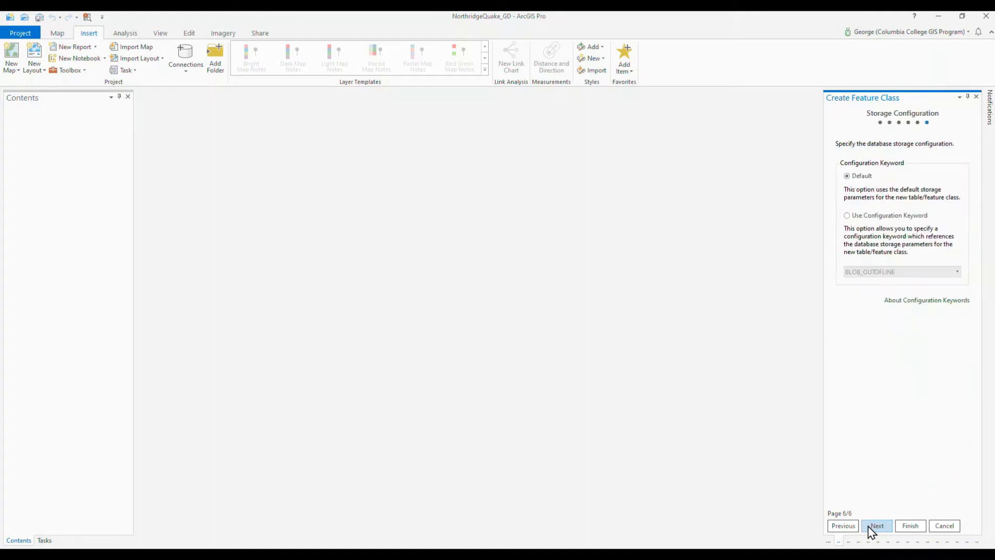
left_click(912, 527)
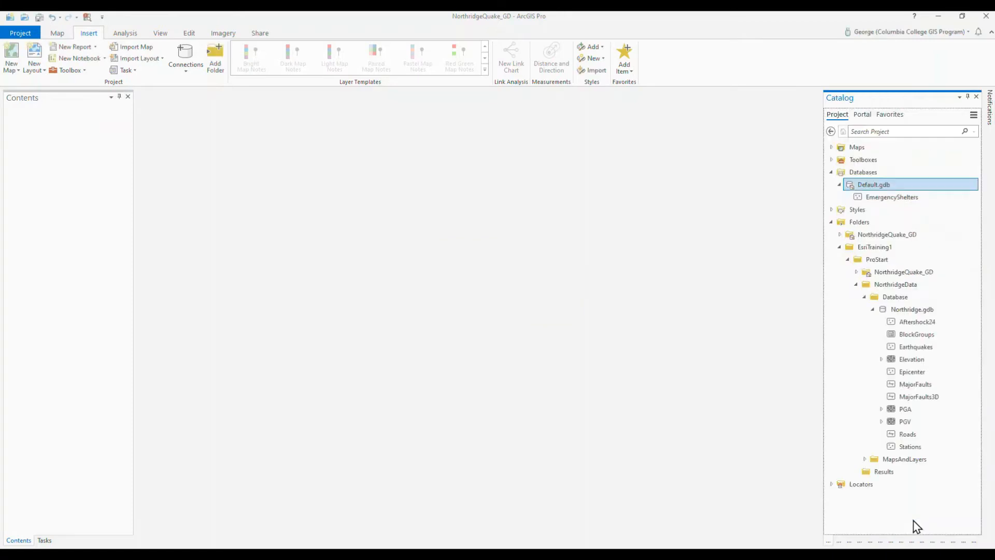
Step: Start a new polygon feature class in Default.gdb named DamageZone with the alias Damage Zone
right_click(858, 189)
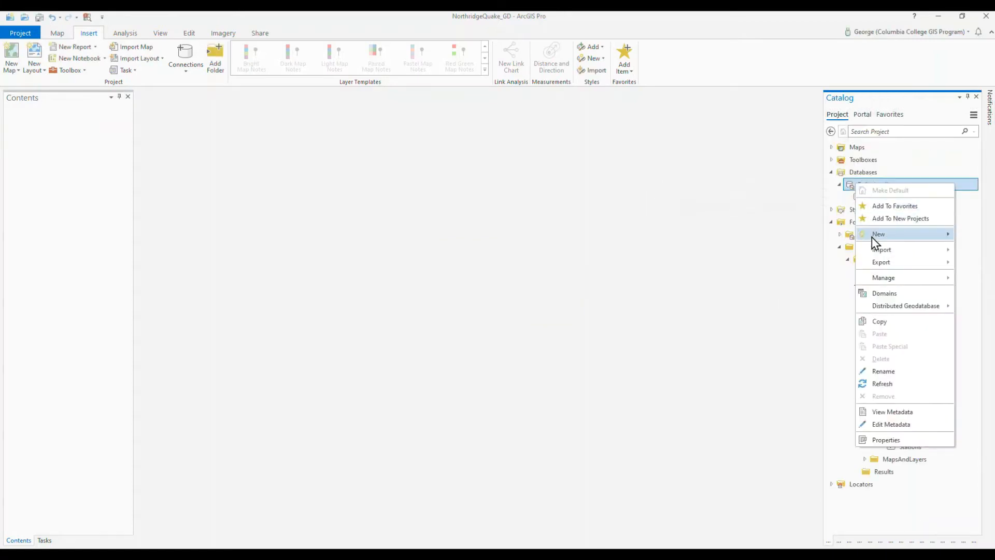
mouse_move(875, 238)
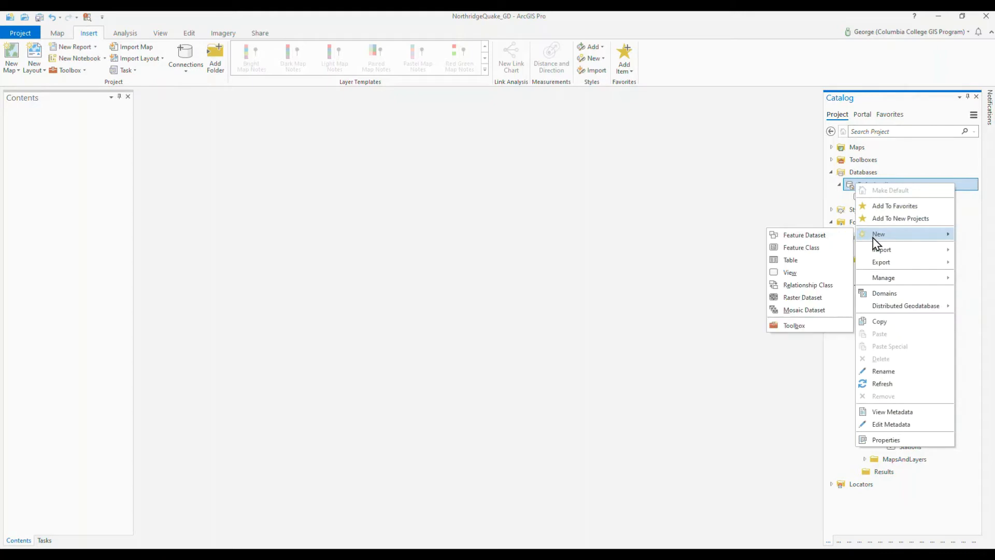
left_click(813, 248)
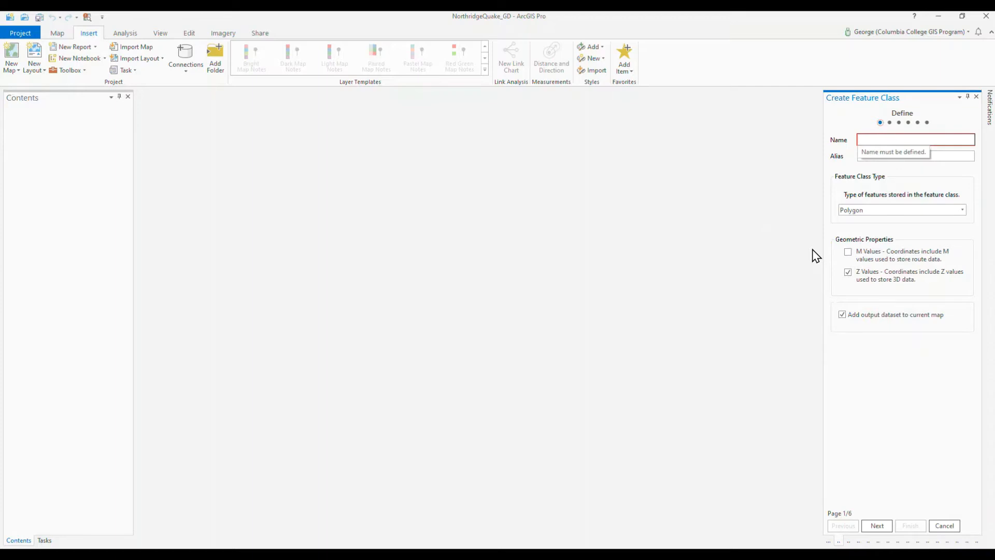
left_click(883, 139)
type("D")
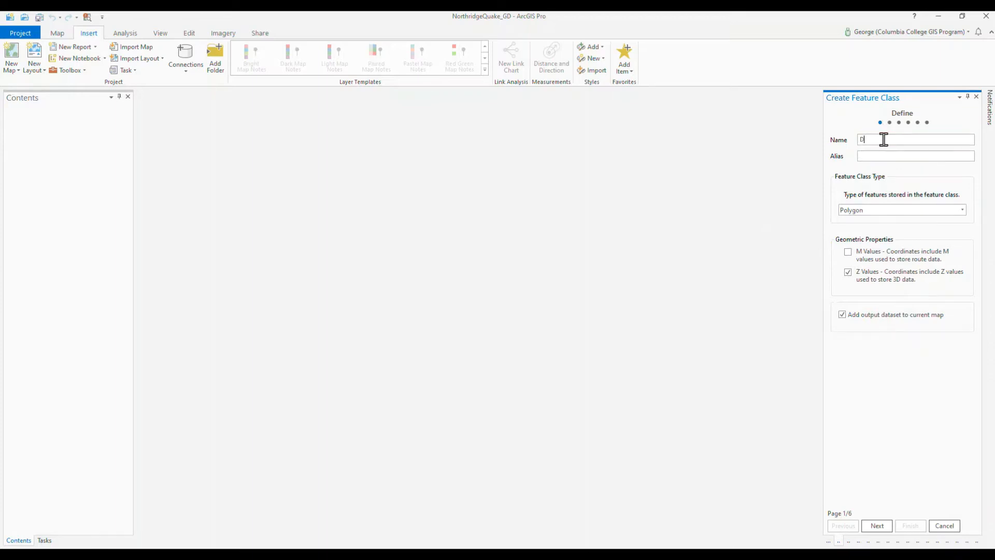
type("am")
type("Dam")
type("age Zone")
Step: Add a text field named Label to DamageZone and create the feature class with the remaining defaults
left_click(877, 525)
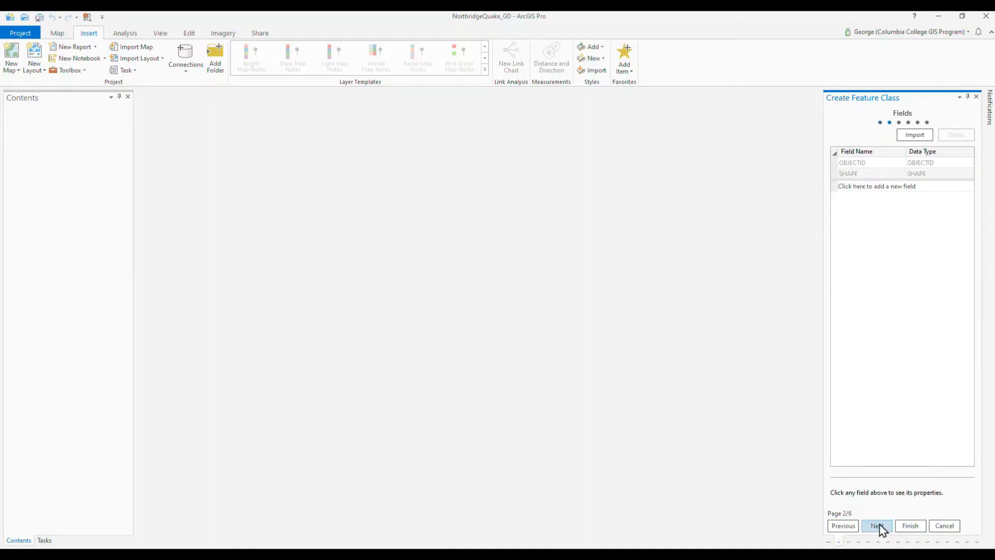
left_click(866, 186)
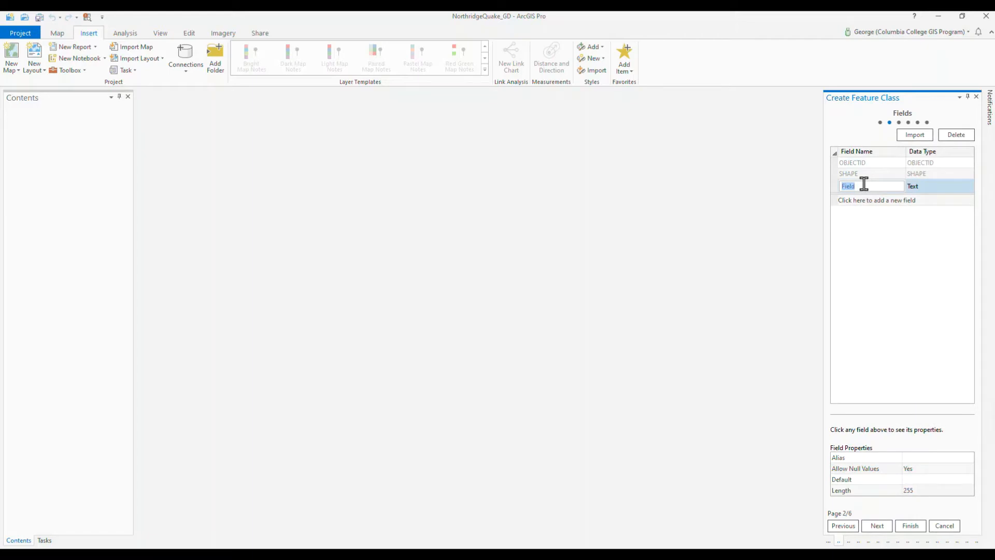
type("Label")
left_click(910, 526)
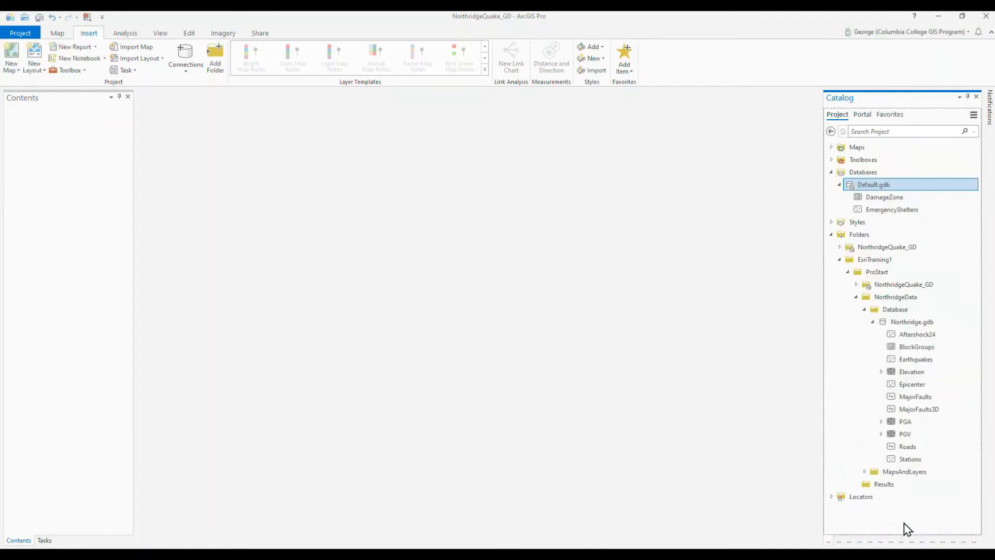
Step: Start a new Line feature class in Default.gdb named EvacRoute with the alias Evacuation Route
right_click(847, 186)
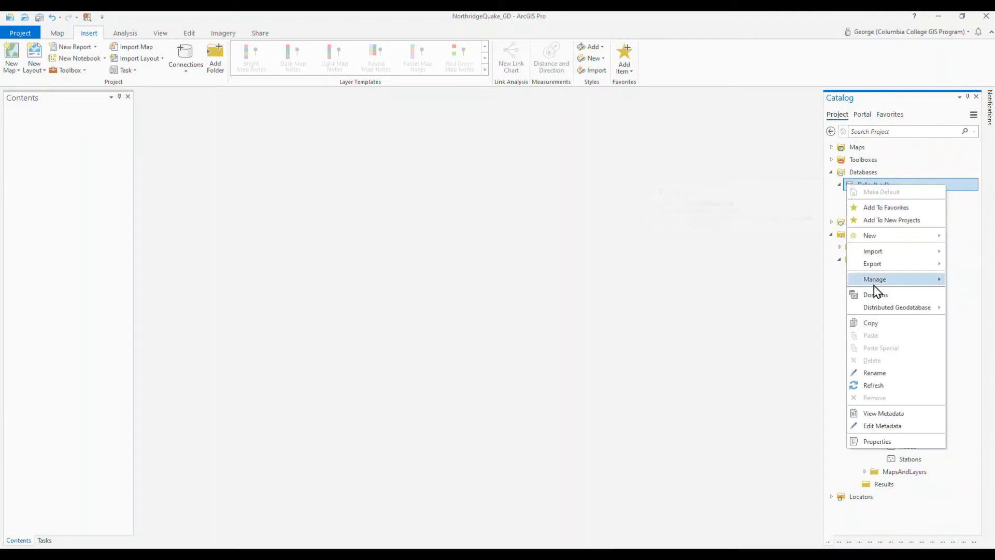
mouse_move(879, 242)
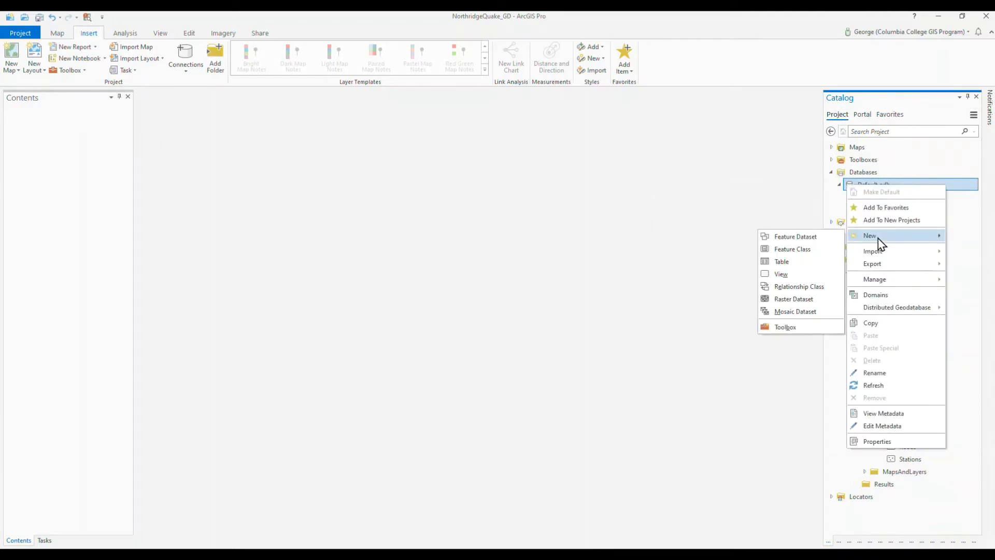
left_click(810, 249)
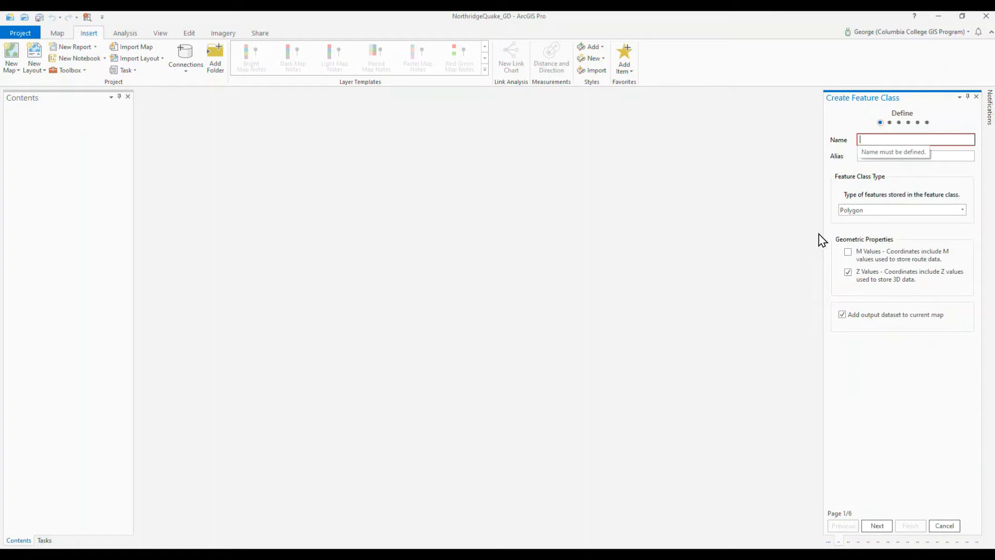
type("Evac")
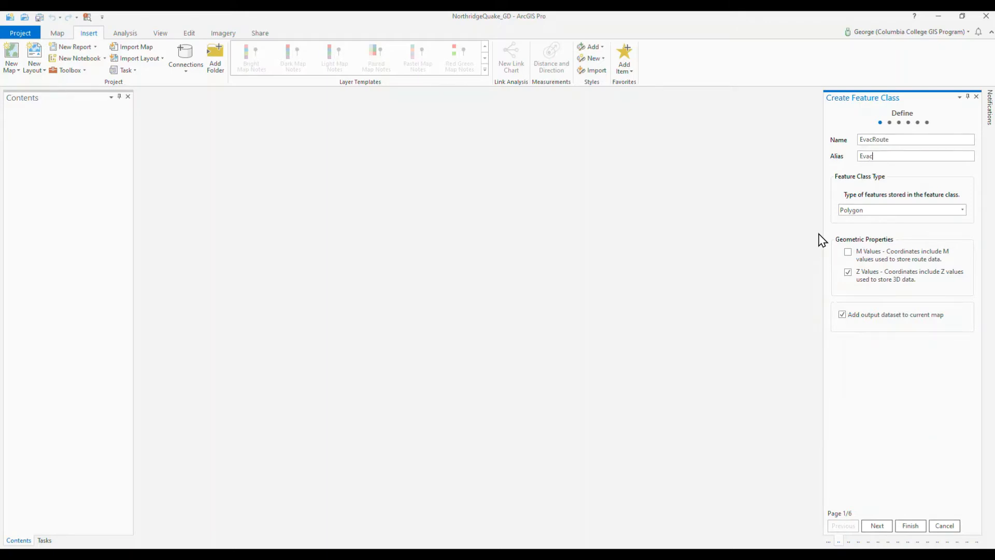
type("oute")
left_click(883, 212)
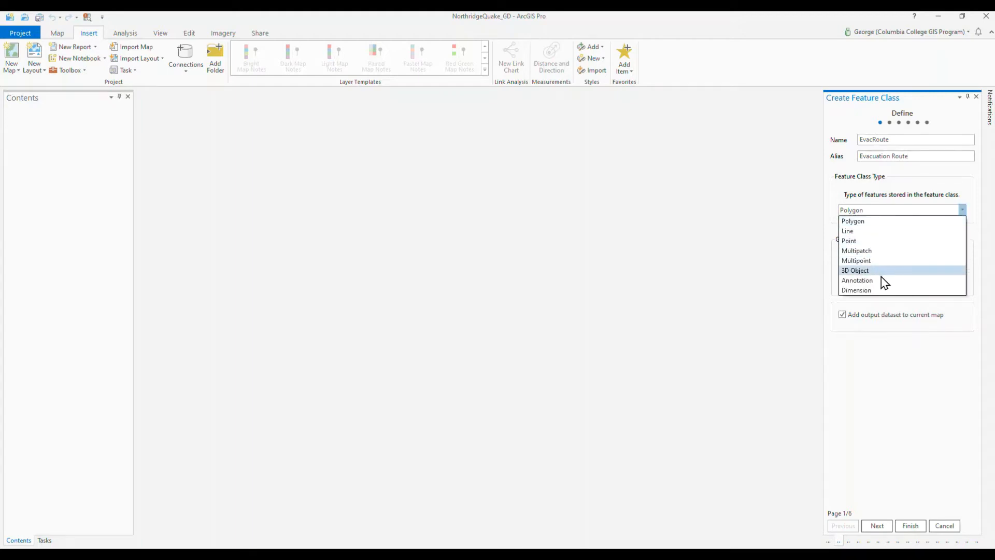
left_click(882, 231)
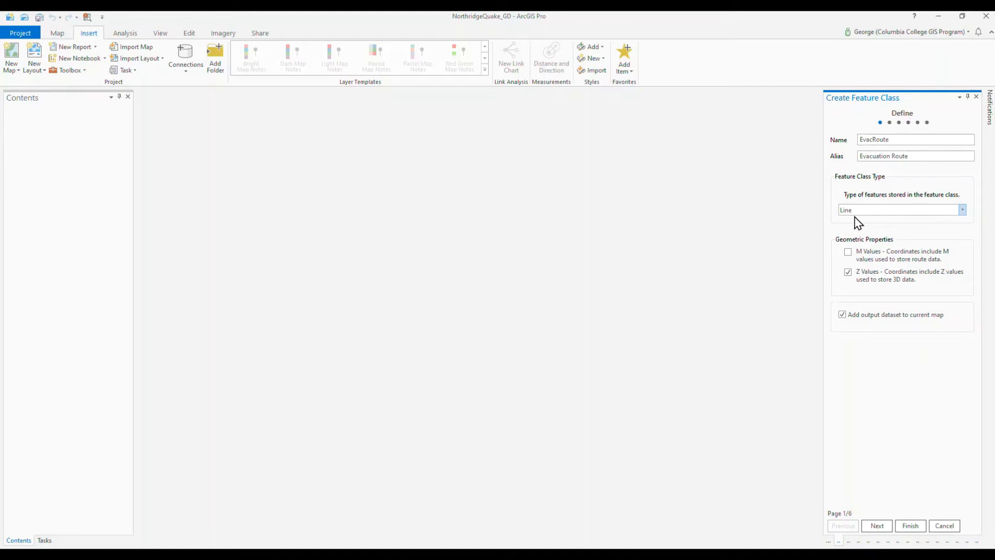
Step: Add a text field named Label to EvacRoute and create the feature class with the remaining defaults
left_click(876, 528)
left_click(863, 188)
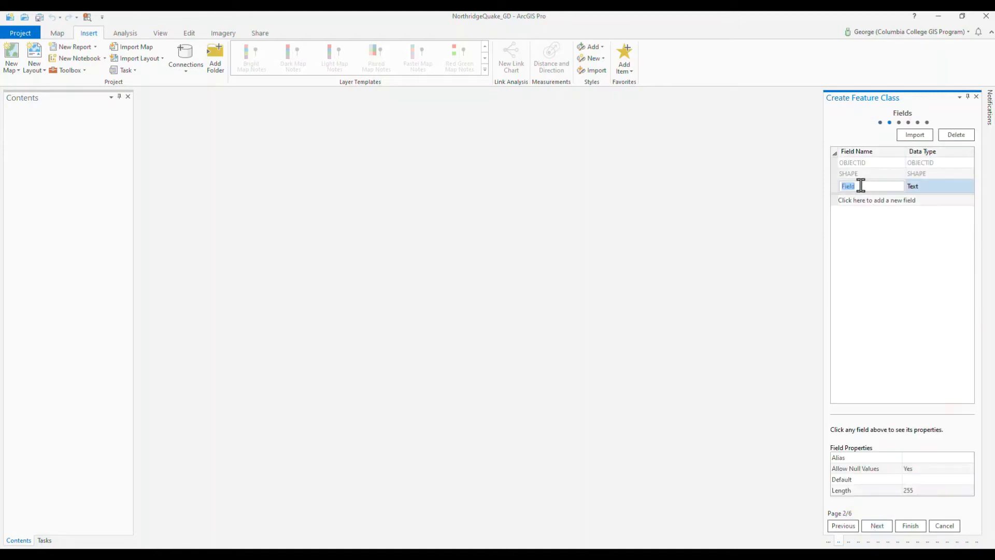
type("Label")
key("Return")
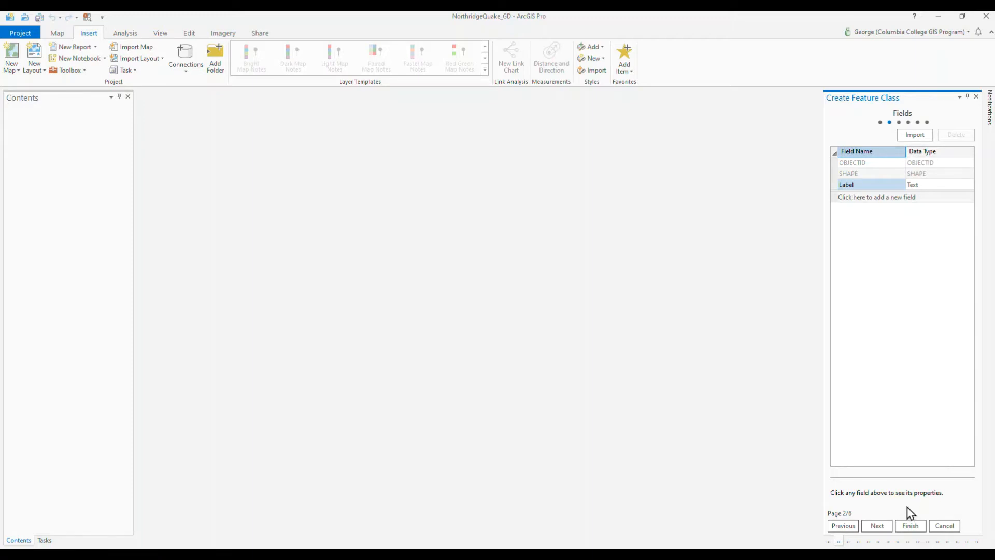
left_click(911, 527)
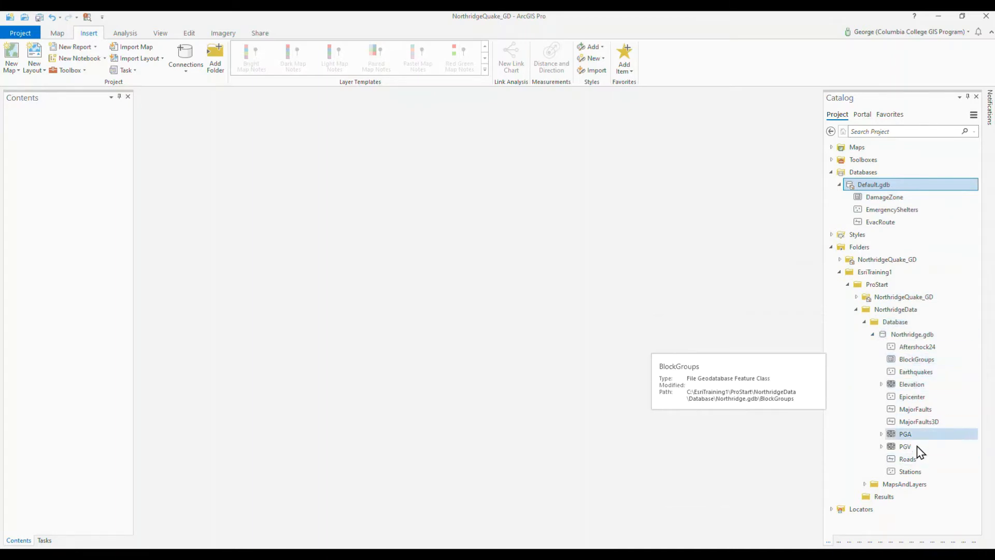
right_click(902, 459)
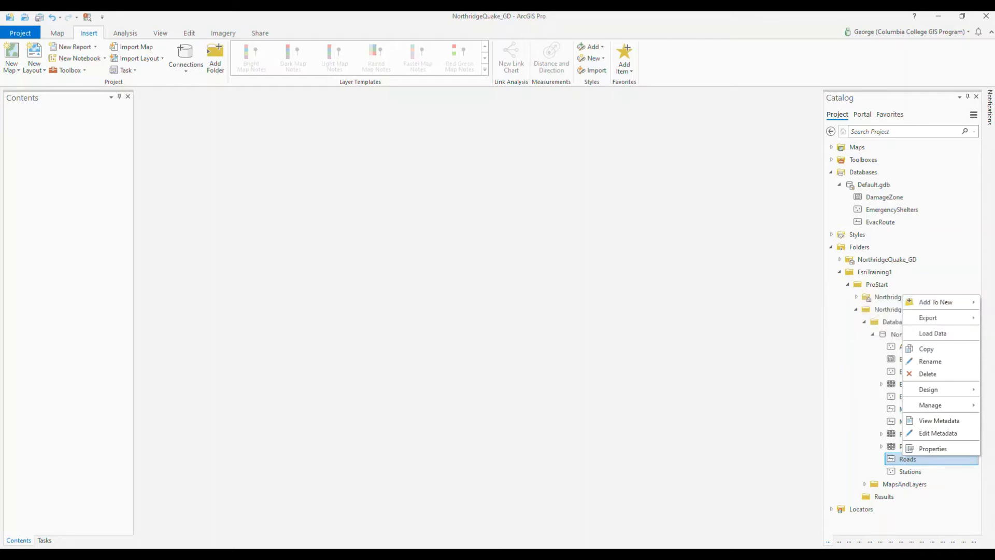
mouse_move(918, 303)
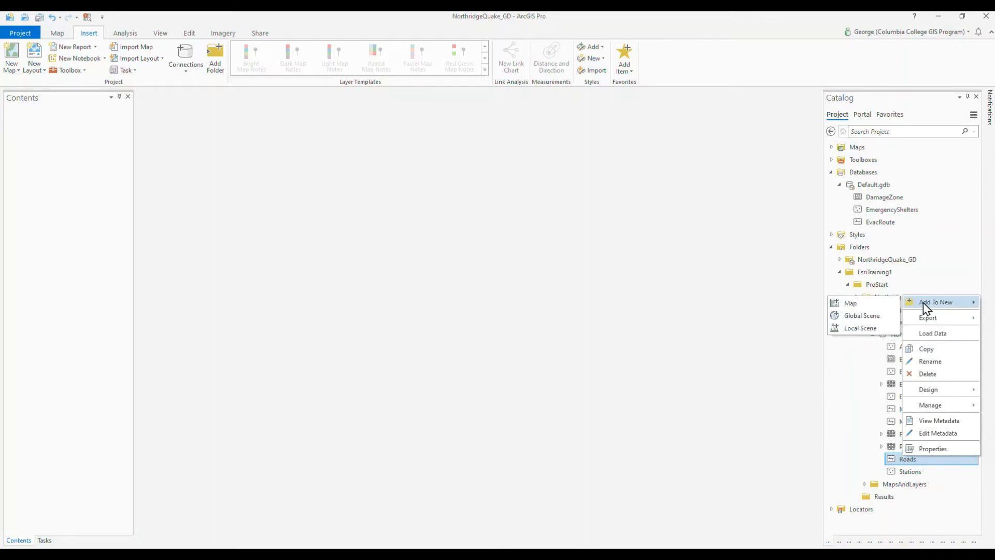
left_click(700, 290)
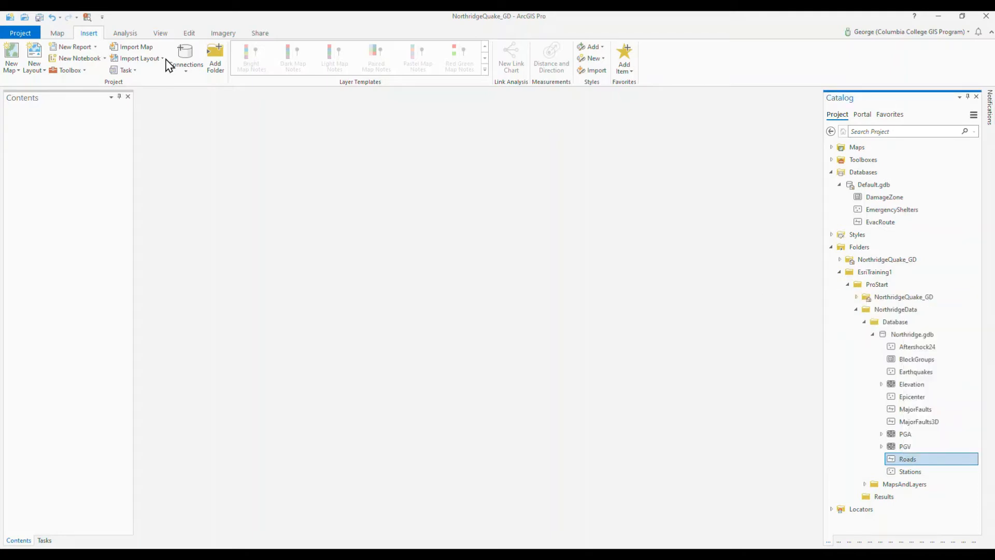
left_click(59, 35)
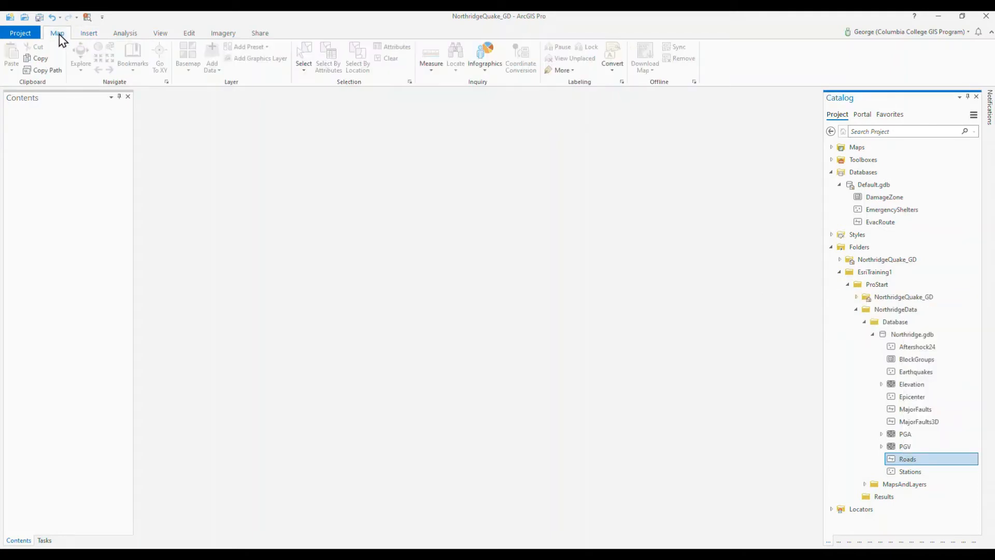
Step: Create a new 2D map in the project
left_click(89, 34)
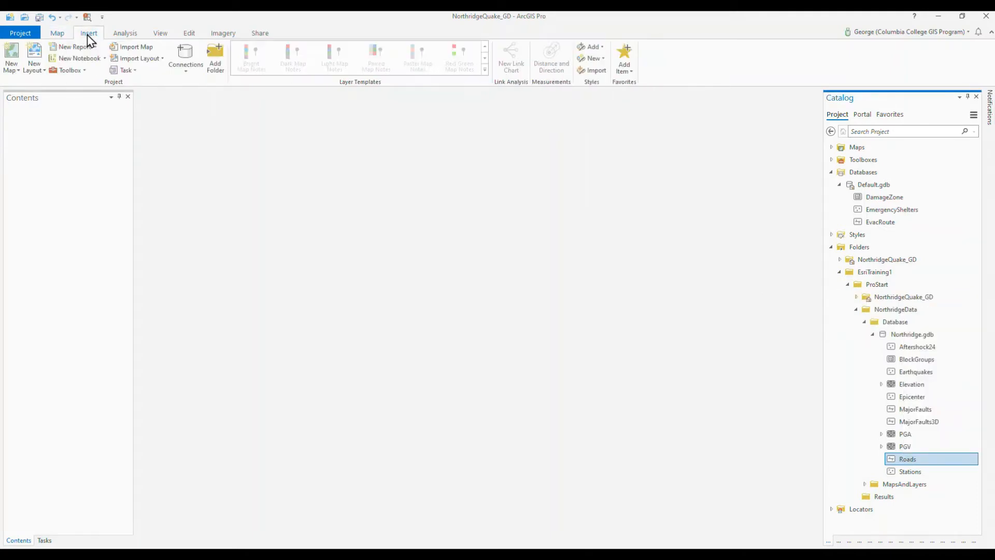
left_click(20, 71)
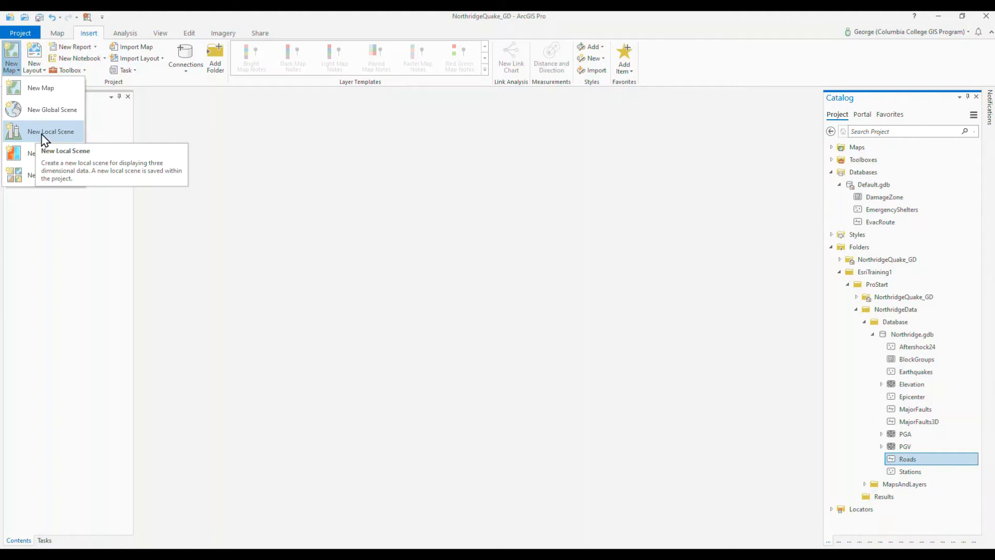
left_click(34, 96)
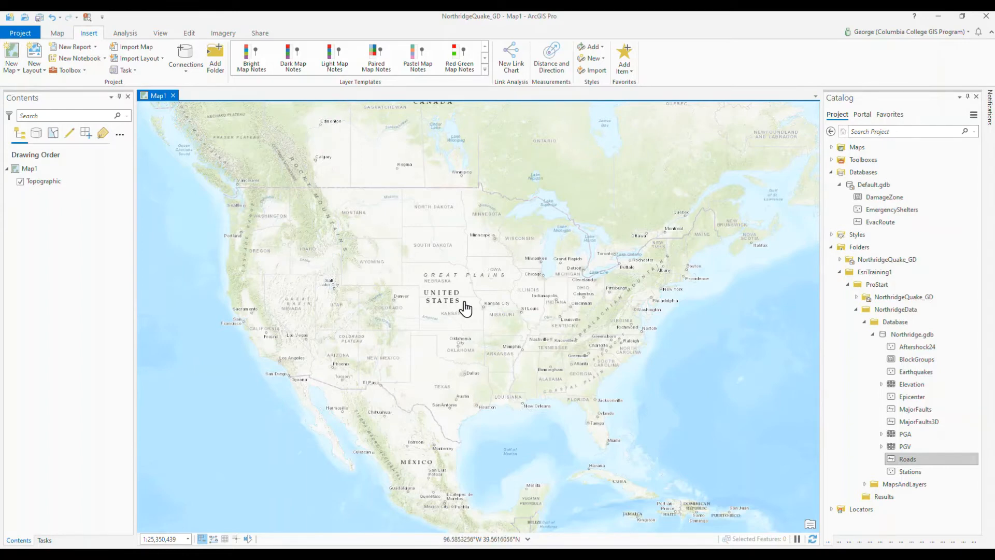
Step: Add the Roads feature class from Northridge.gdb to the current map
left_click(55, 185)
right_click(892, 462)
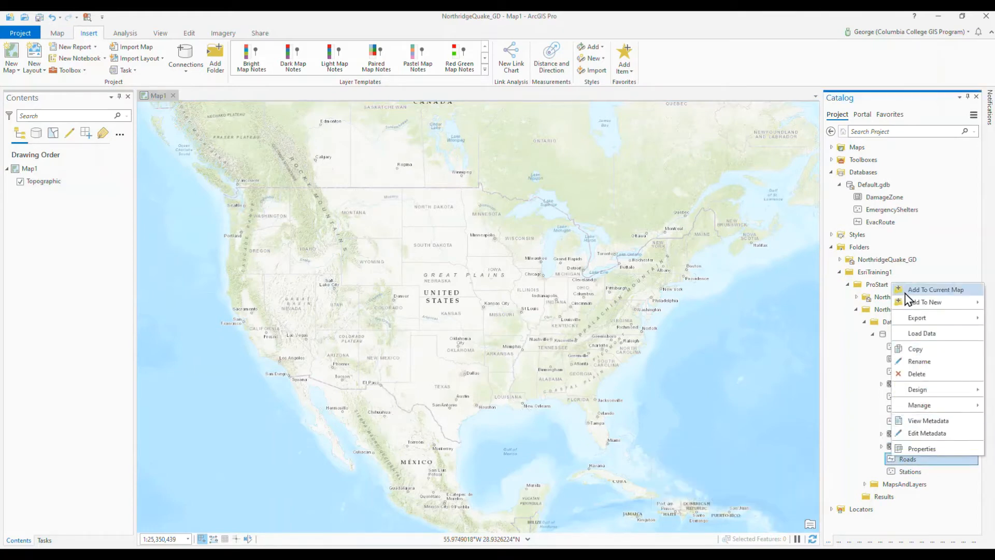
left_click(928, 289)
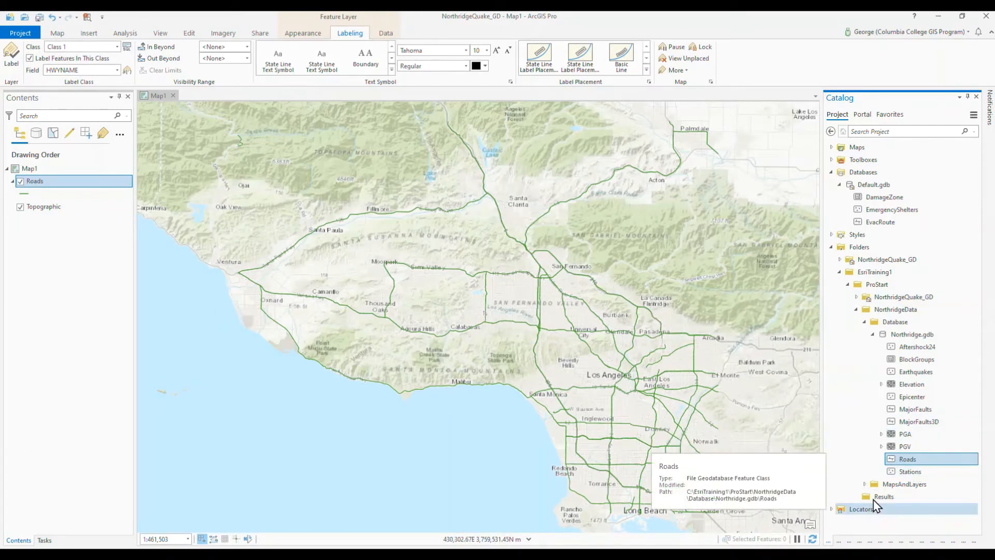
Step: Add the MajorFaults and Epicenter feature classes from Northridge.gdb to the current map
right_click(894, 409)
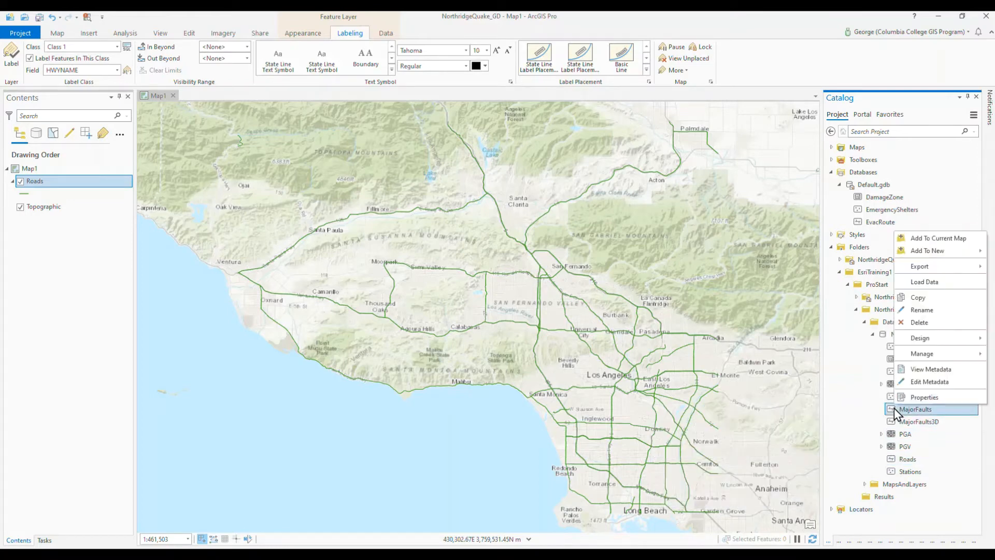
left_click(916, 238)
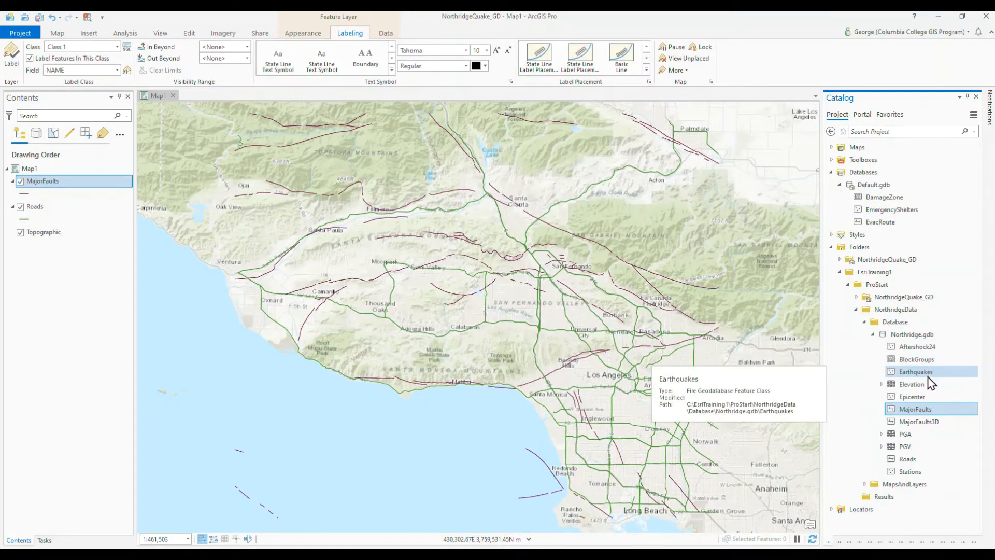
right_click(918, 396)
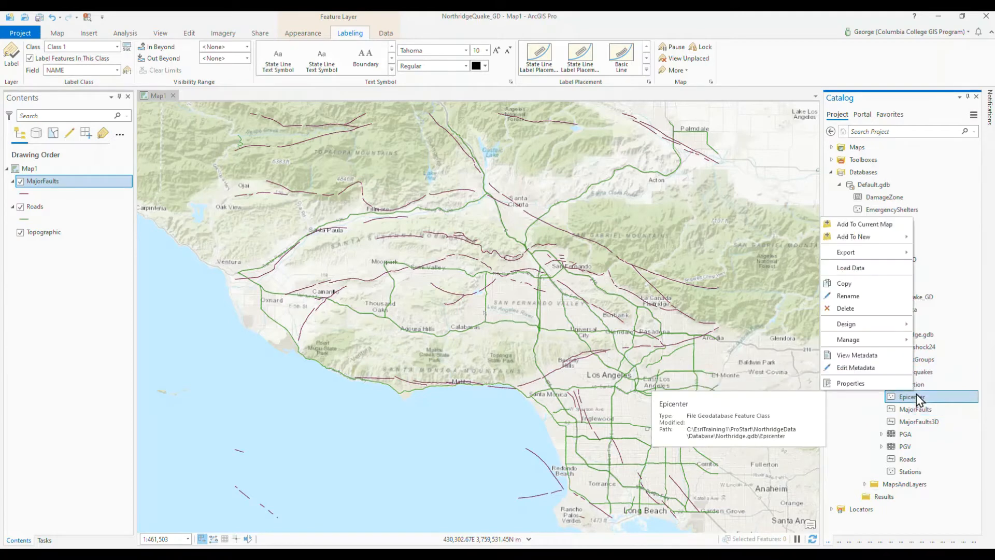
mouse_move(858, 252)
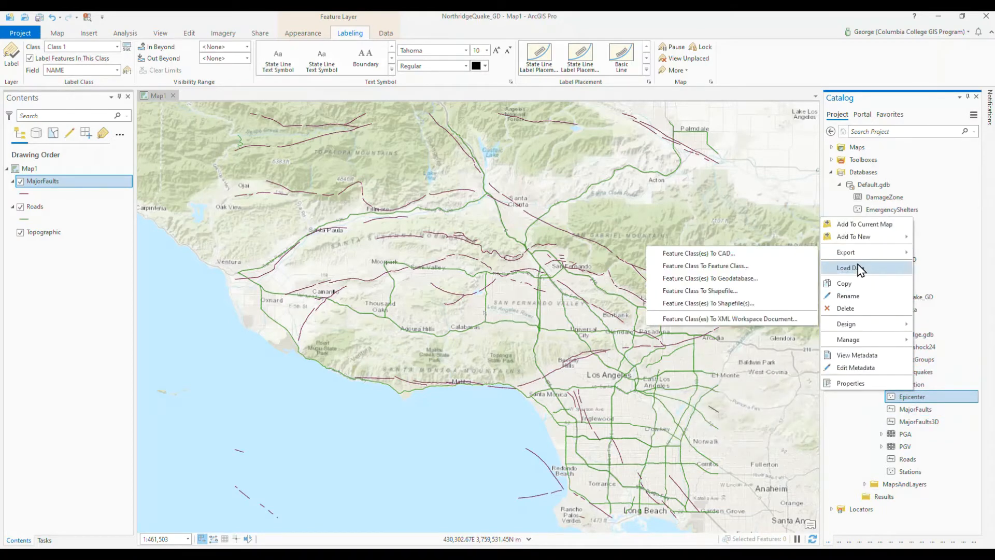
left_click(858, 224)
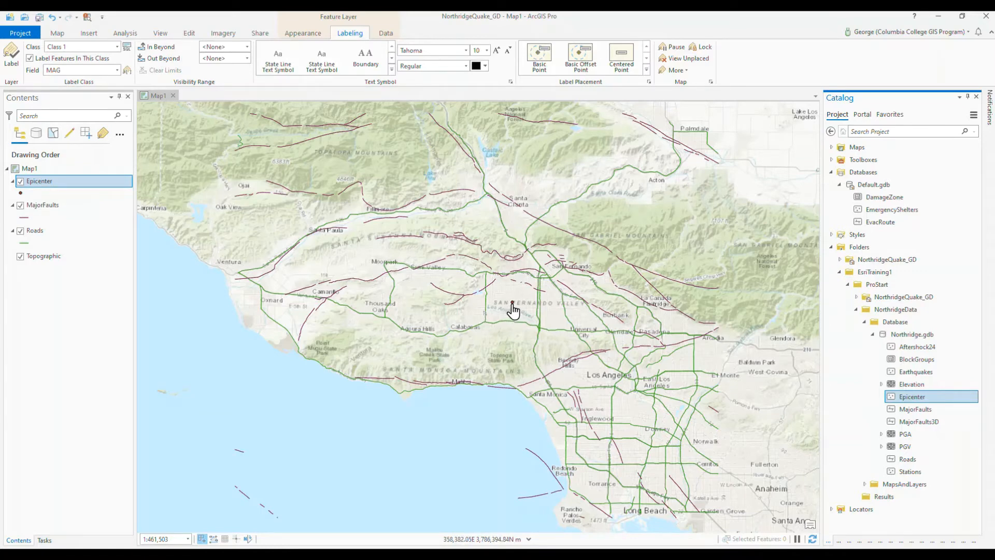
Step: Change the Epicenter layer's point symbol to the Triangle 5 preset from the ArcGIS 2D style
left_click(22, 194)
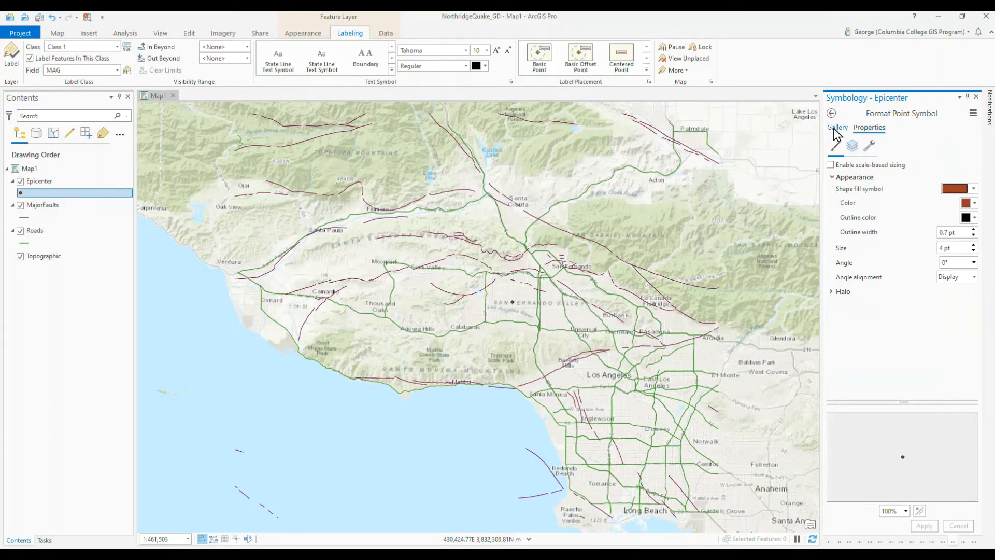
left_click(836, 130)
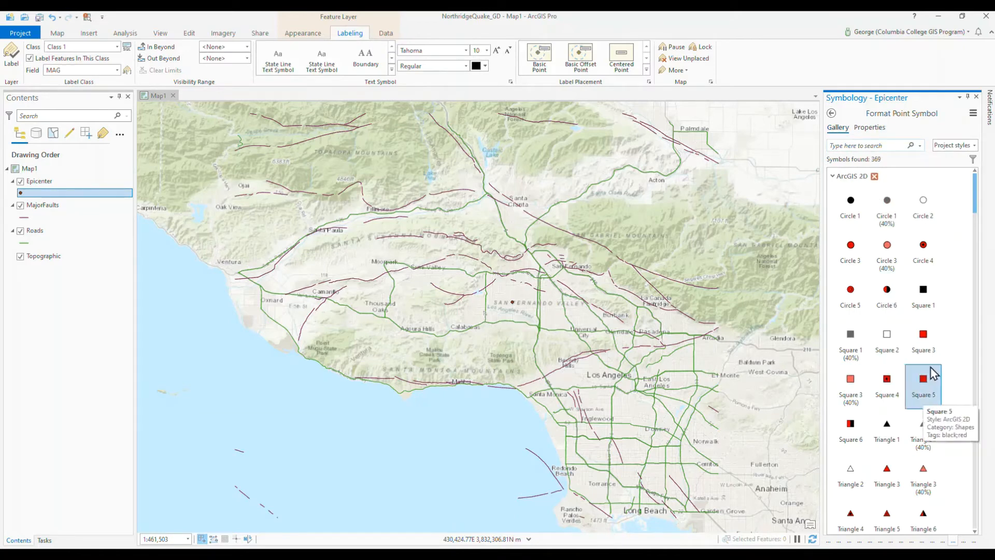
scroll(929, 379, "down", 3)
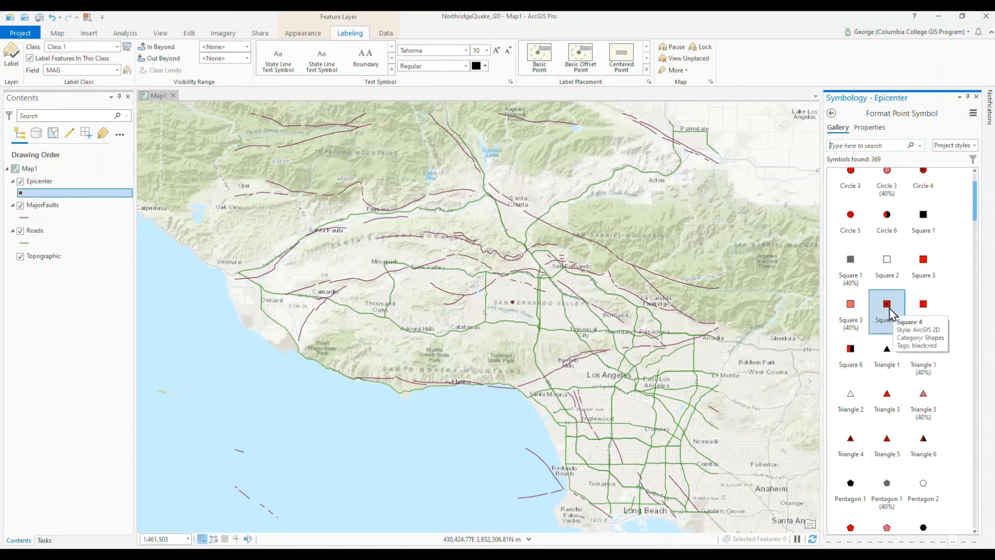
left_click(887, 443)
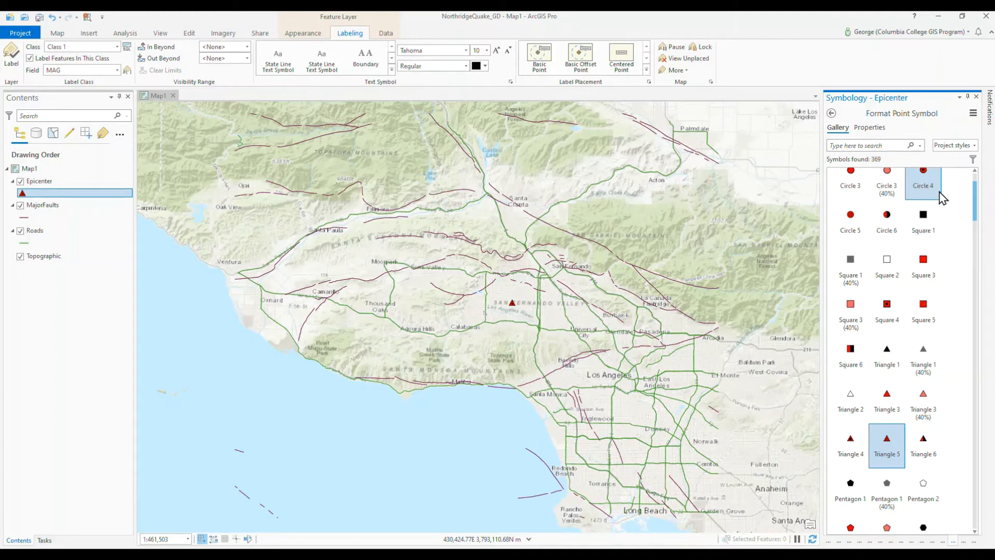
Step: Set the Epicenter symbol's size to 14 pt, apply the change, and show its halo options
left_click(874, 131)
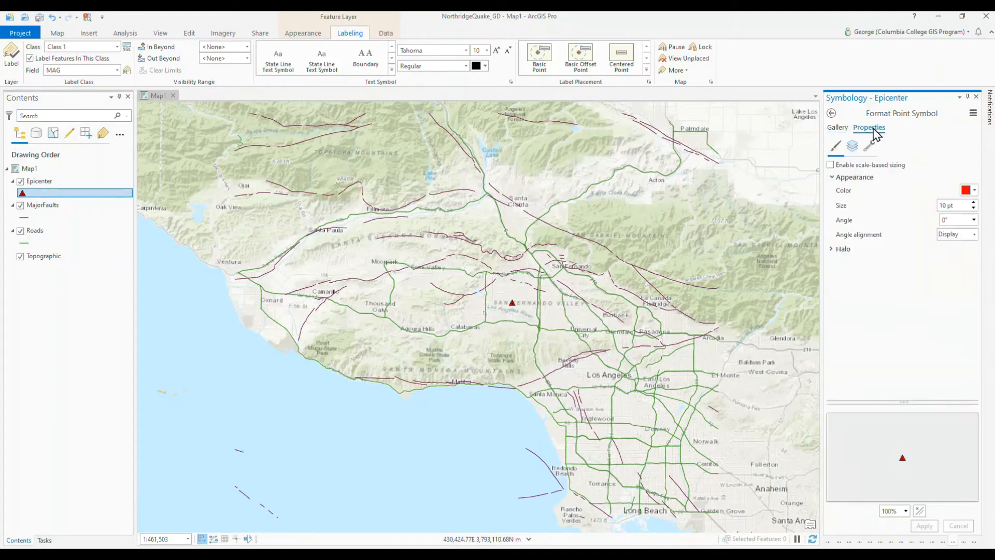
left_click(974, 204)
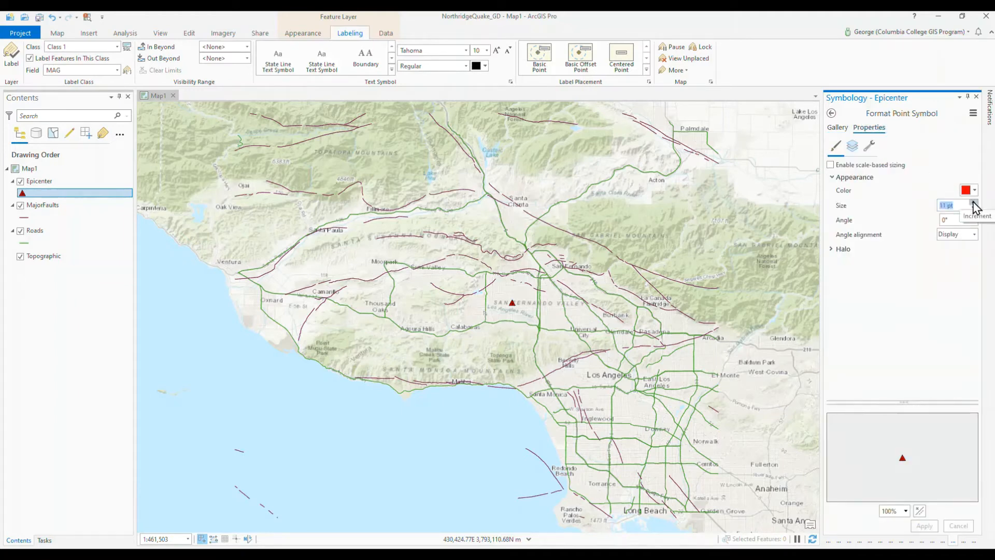
left_click(973, 203)
left_click(974, 203)
left_click(974, 203)
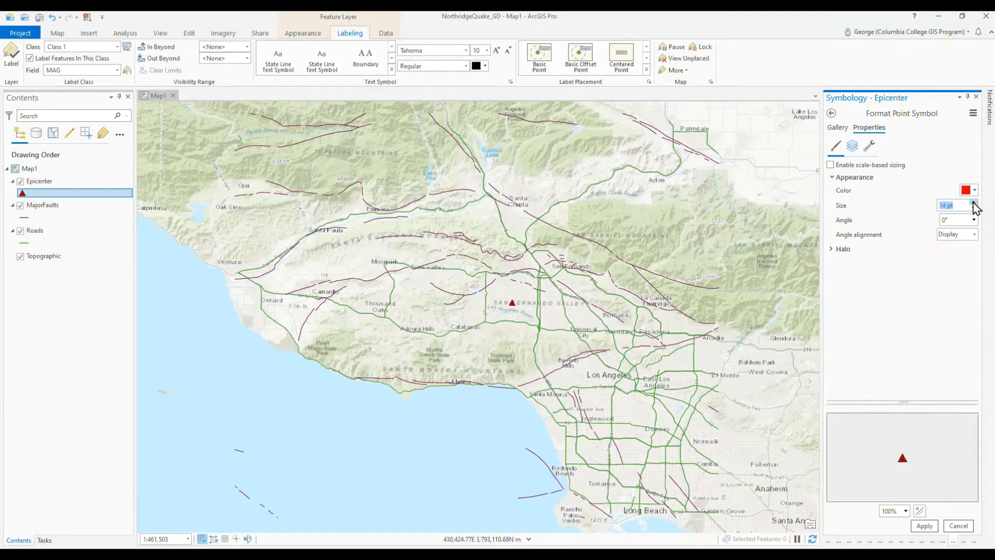
left_click(925, 527)
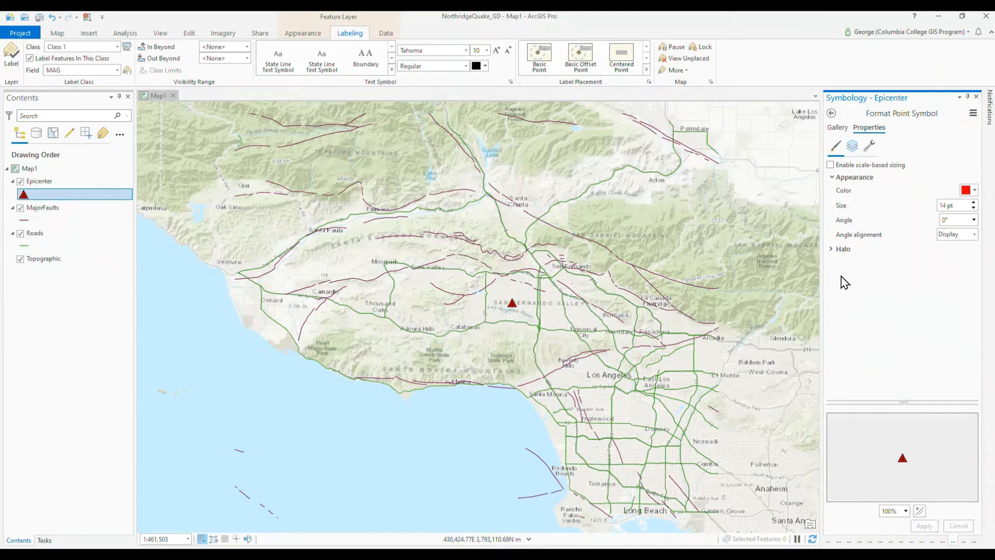
left_click(832, 249)
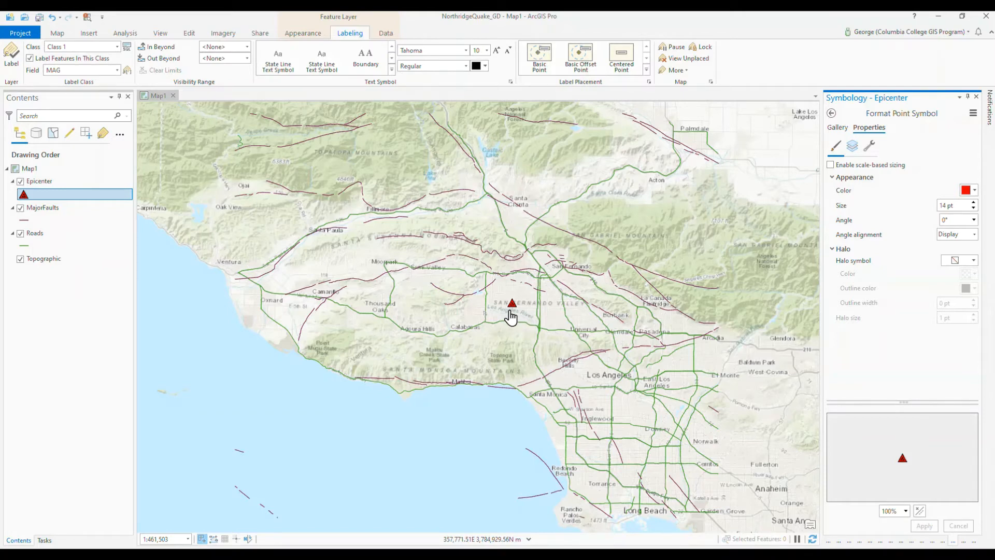
Step: Set the MajorFaults line symbol to black with a line width of 2 pt and apply the change
left_click(23, 220)
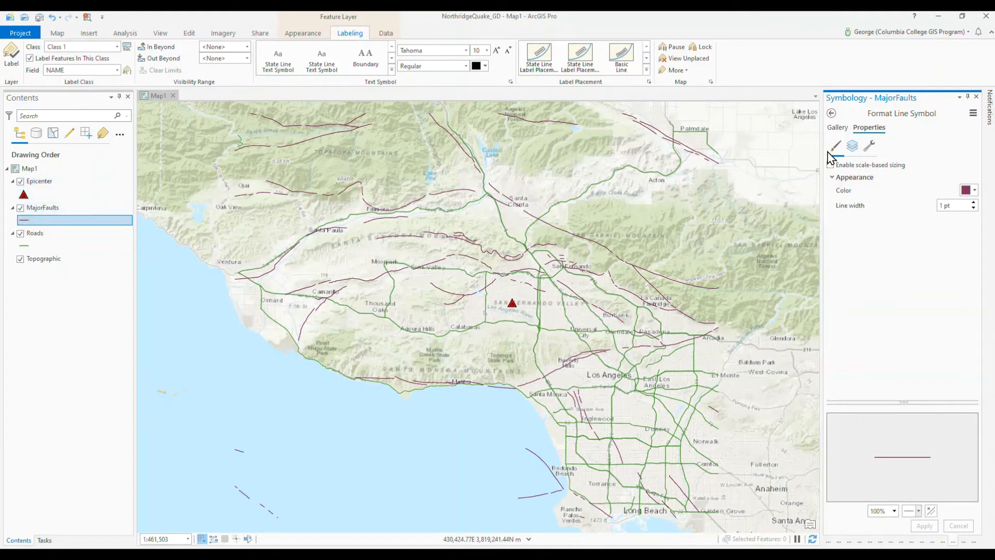
left_click(836, 128)
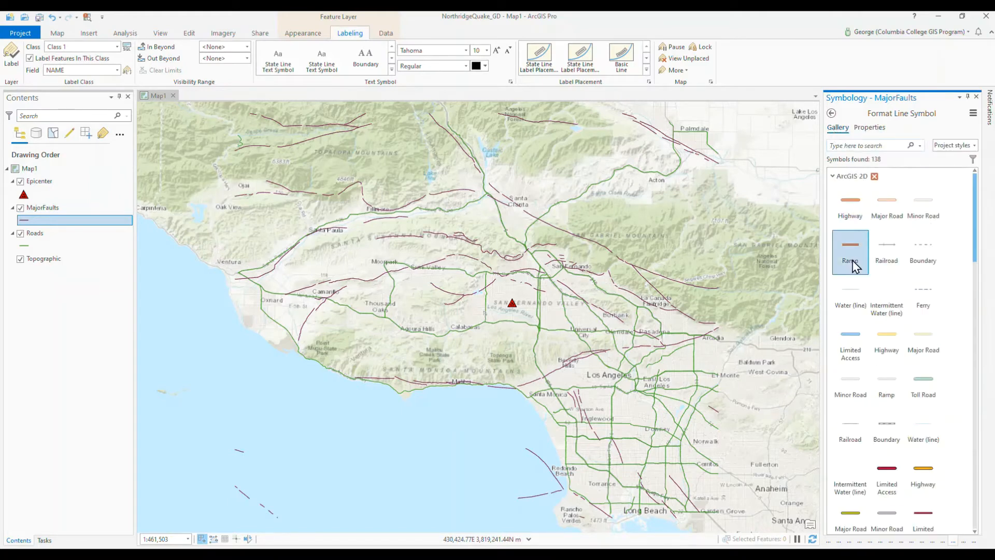
scroll(871, 305, "down", 1)
scroll(870, 307, "down", 7)
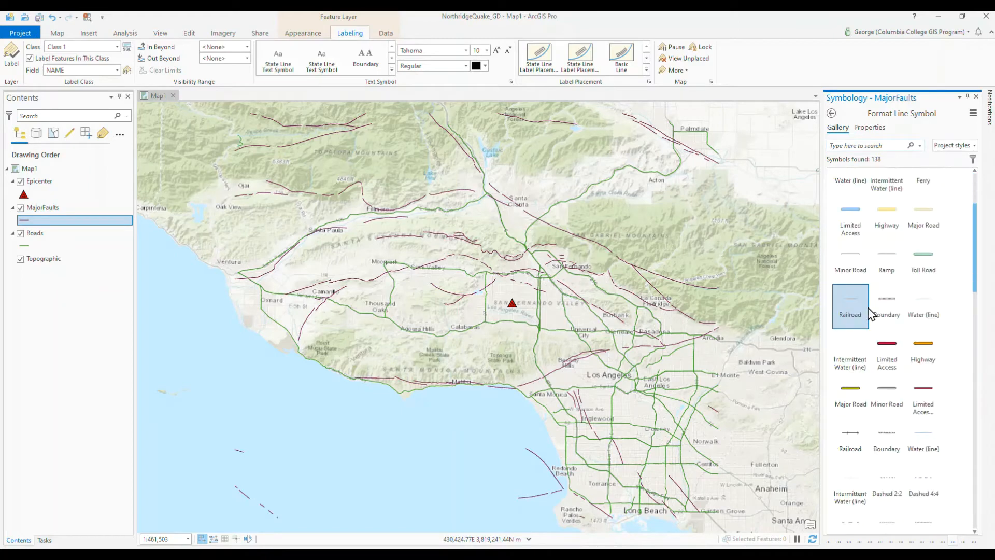
scroll(871, 316, "down", 2)
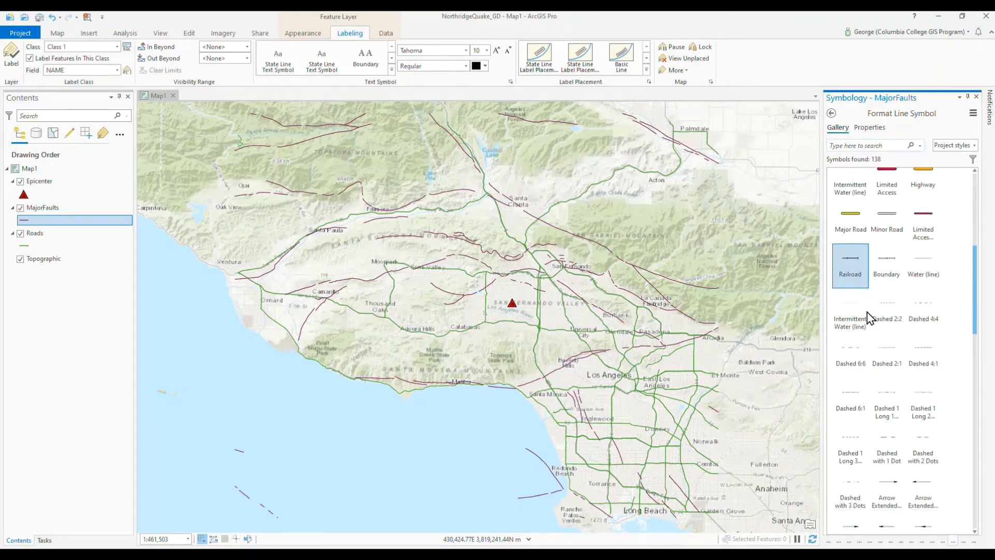
scroll(874, 317, "up", 10)
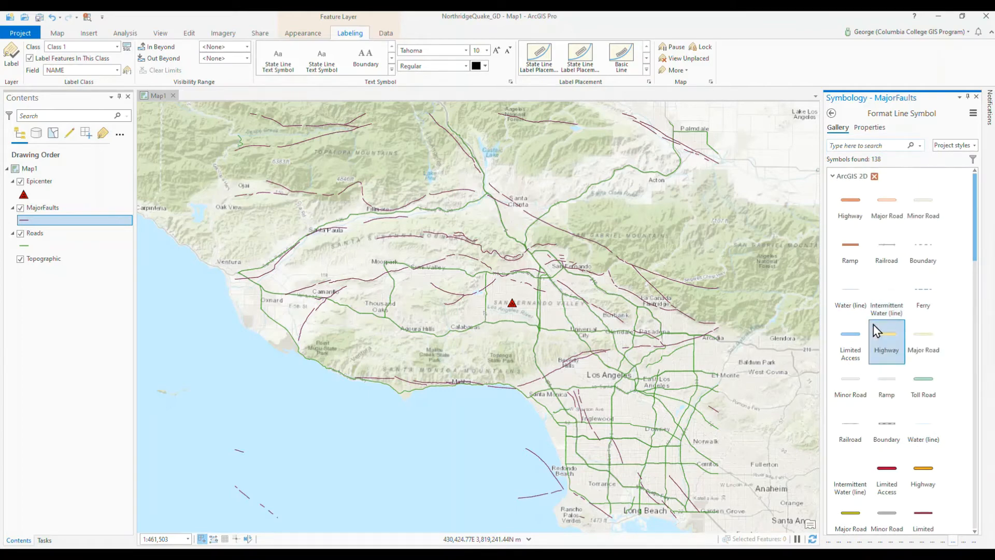
left_click(866, 128)
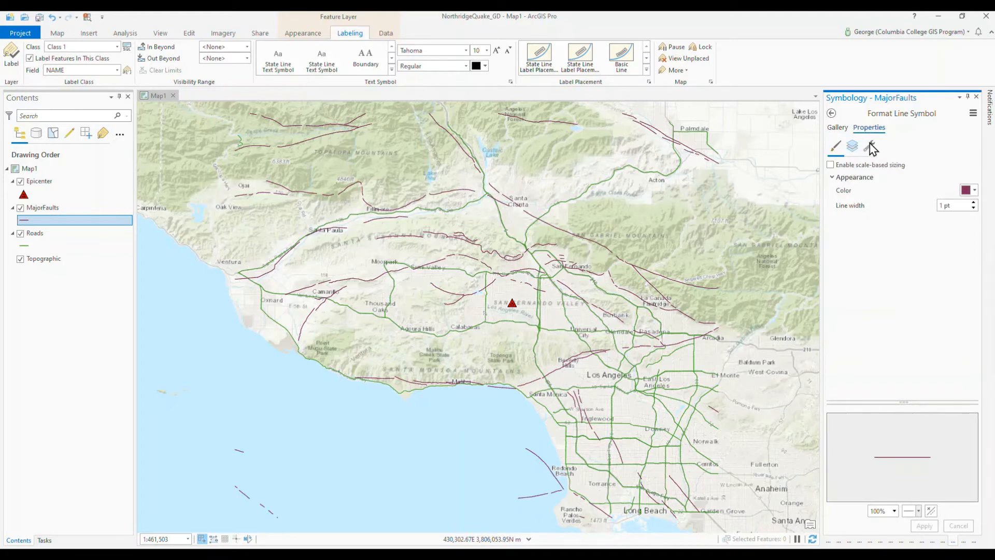
left_click(974, 191)
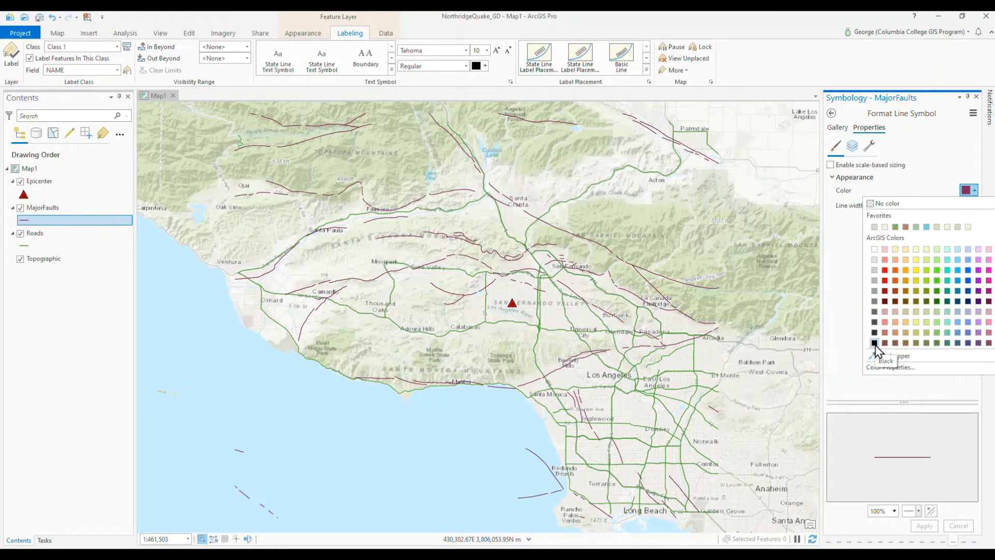
left_click(874, 343)
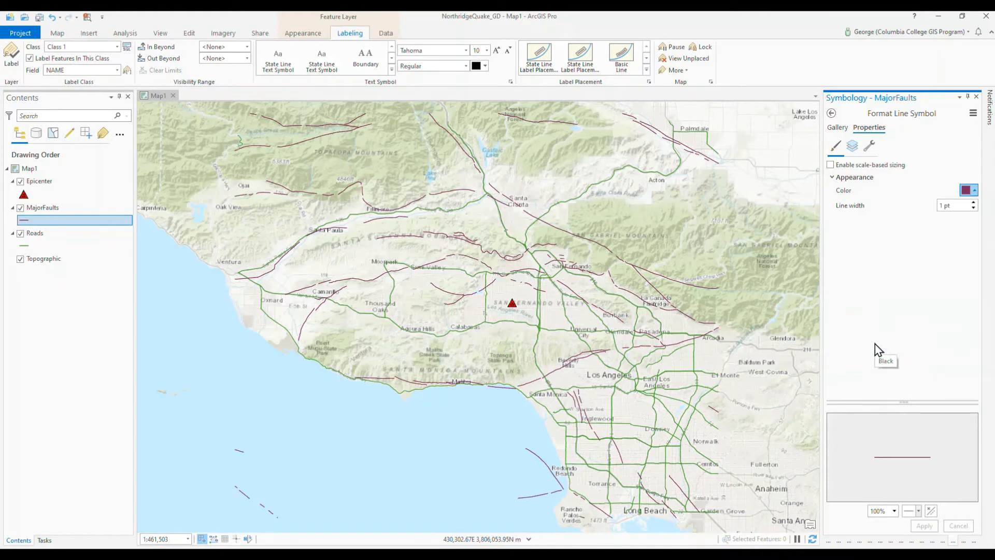
left_click(973, 203)
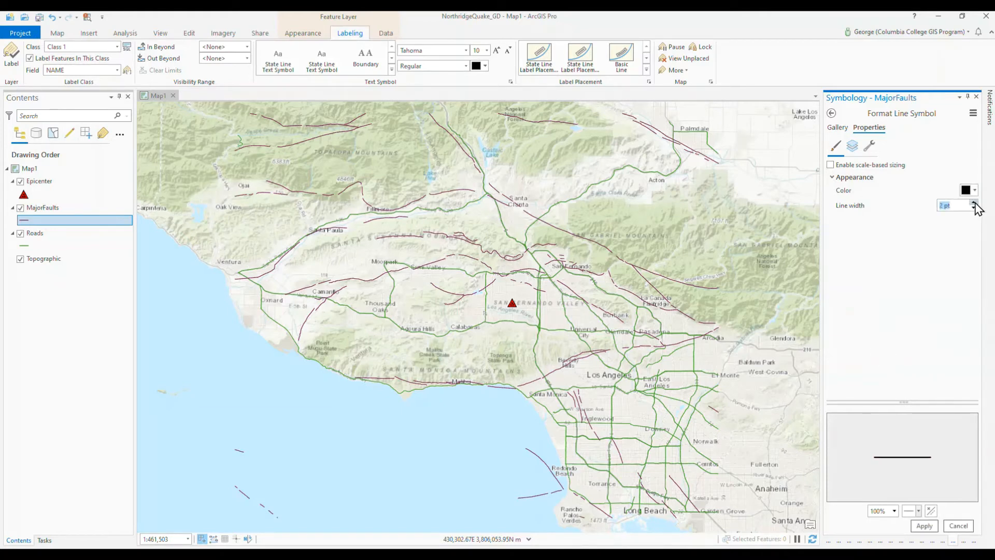
left_click(925, 527)
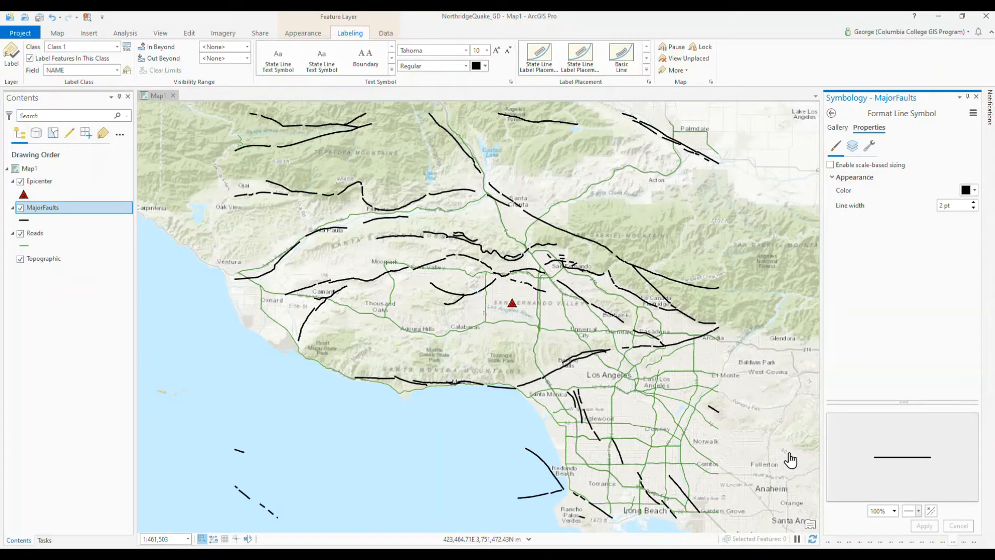
Step: Change the Roads layer's line symbol to the Highway preset from the ArcGIS 2D style, trying Major Road first
left_click(22, 247)
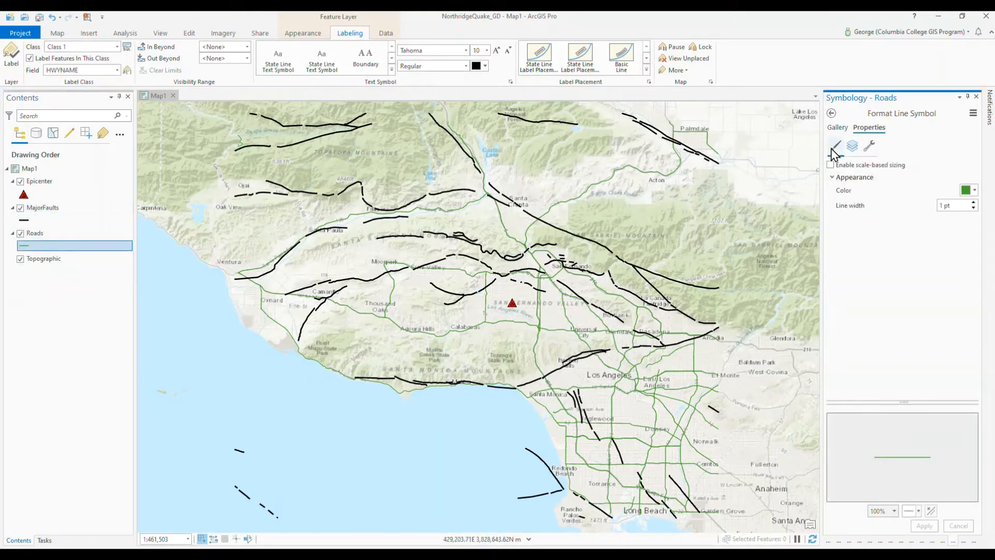
left_click(838, 128)
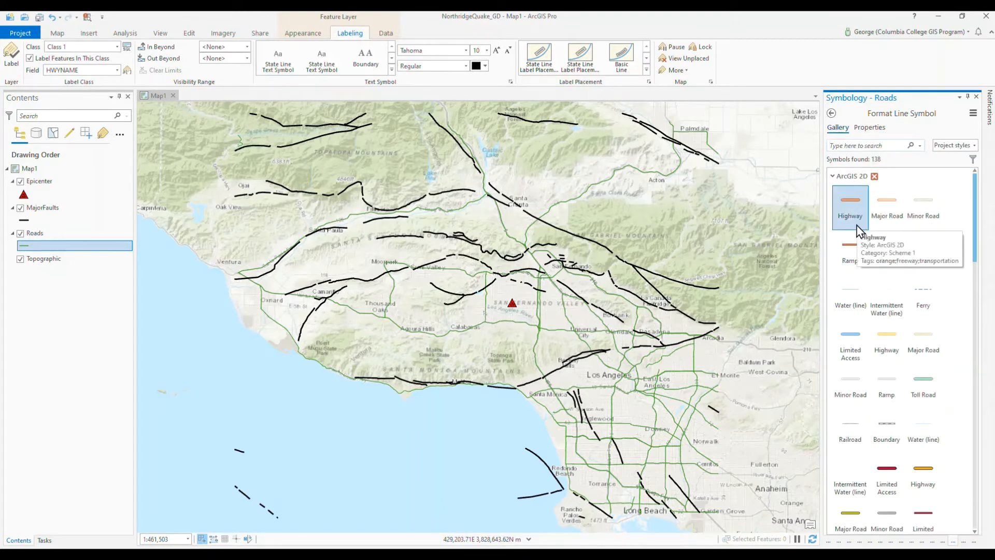
left_click(886, 253)
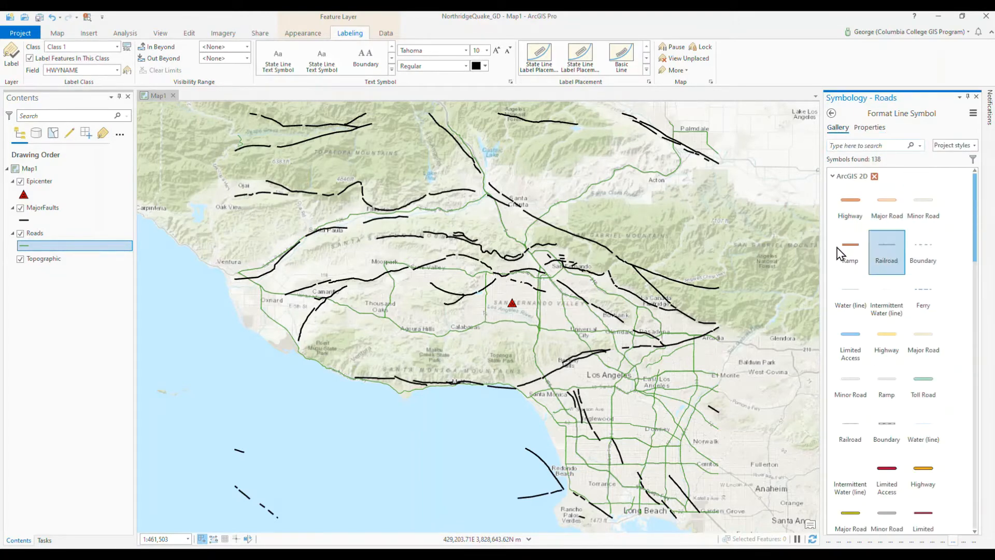
left_click(915, 259)
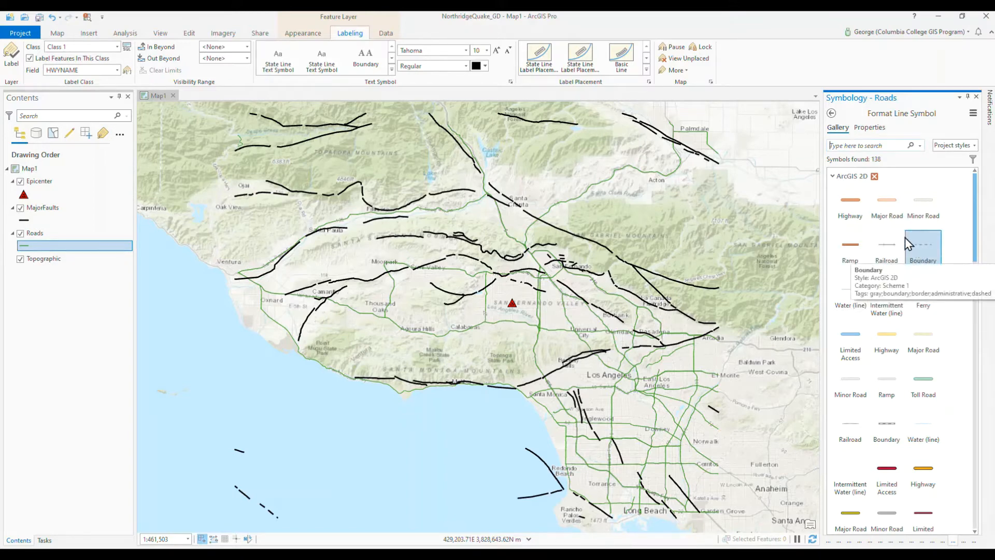
left_click(888, 204)
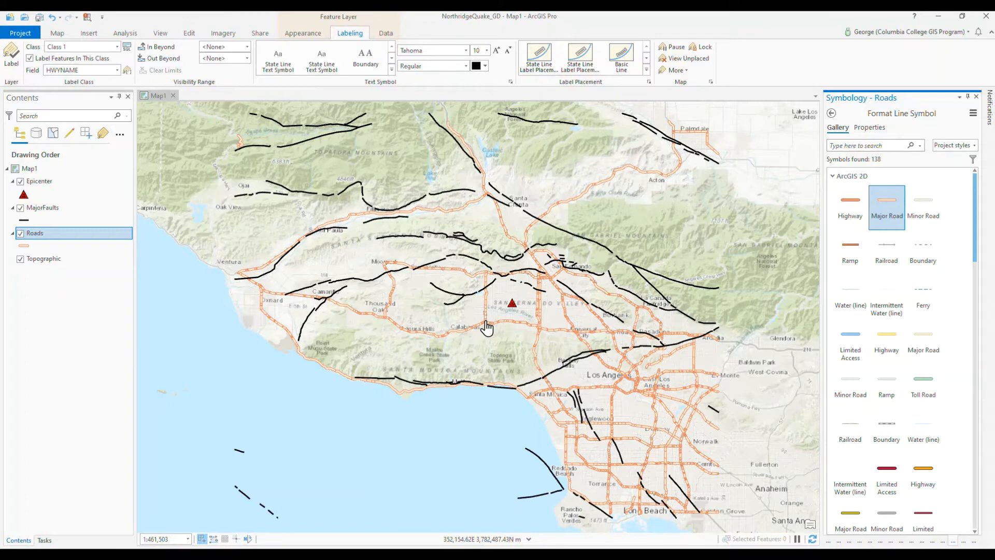
left_click(842, 207)
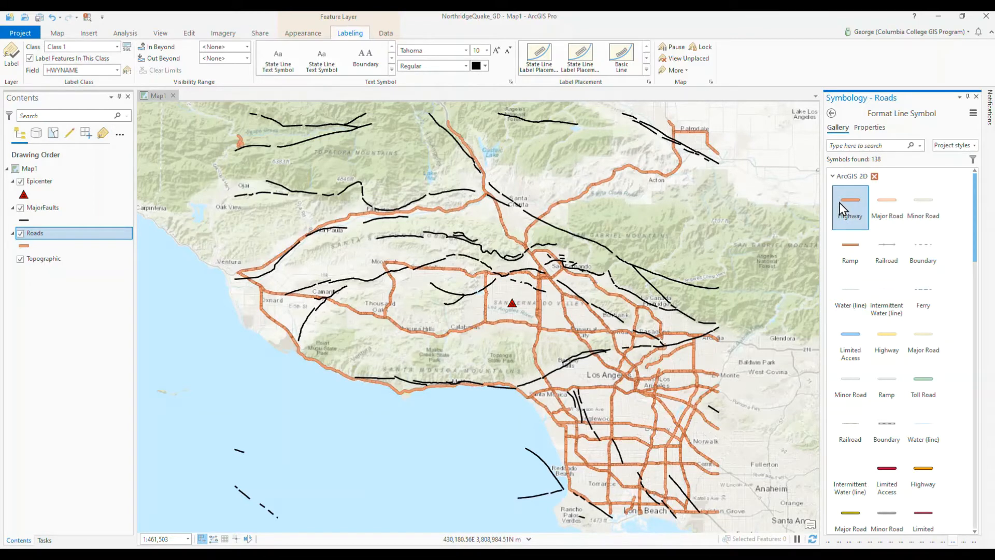
Step: Set the Roads symbol's line width to 3 pt and apply the change
left_click(874, 128)
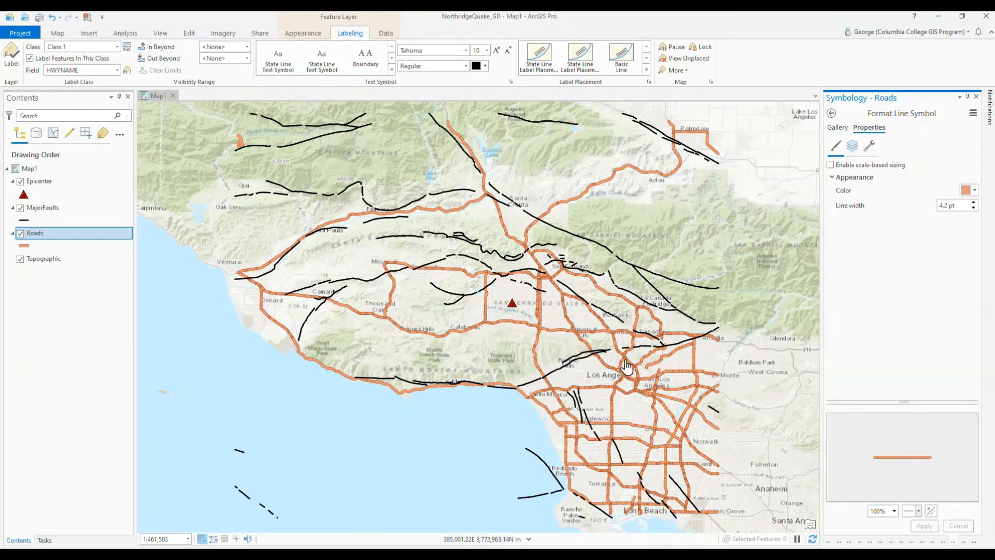
left_click(973, 209)
left_click(973, 209)
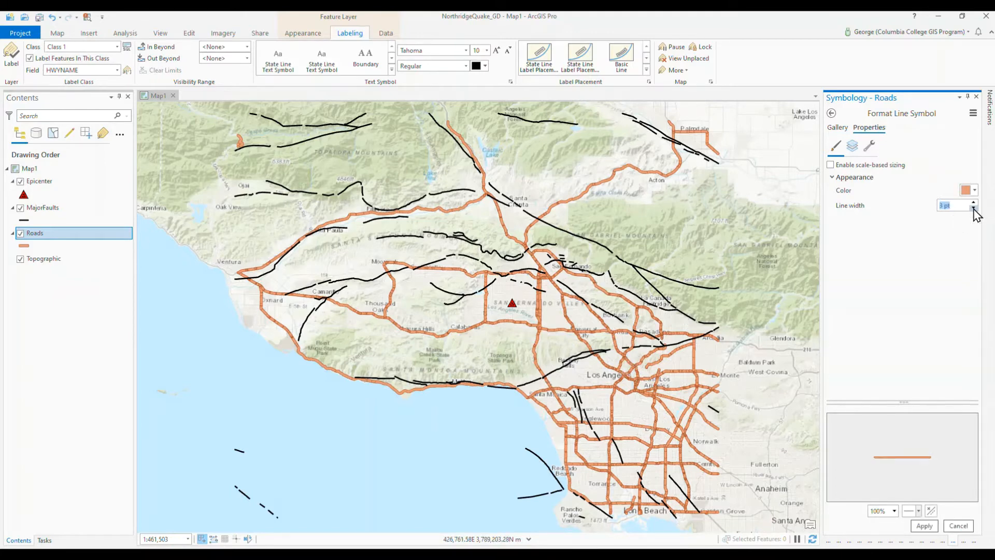
left_click(924, 526)
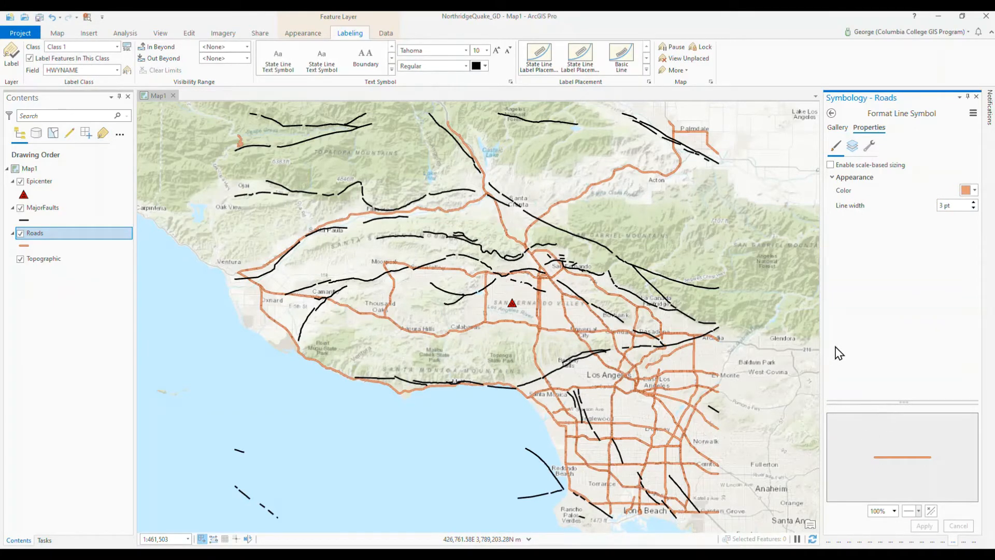
Step: Examine the HWYNAME values in the Roads layer's attribute table, enlarging the table for reading, and close it
right_click(77, 239)
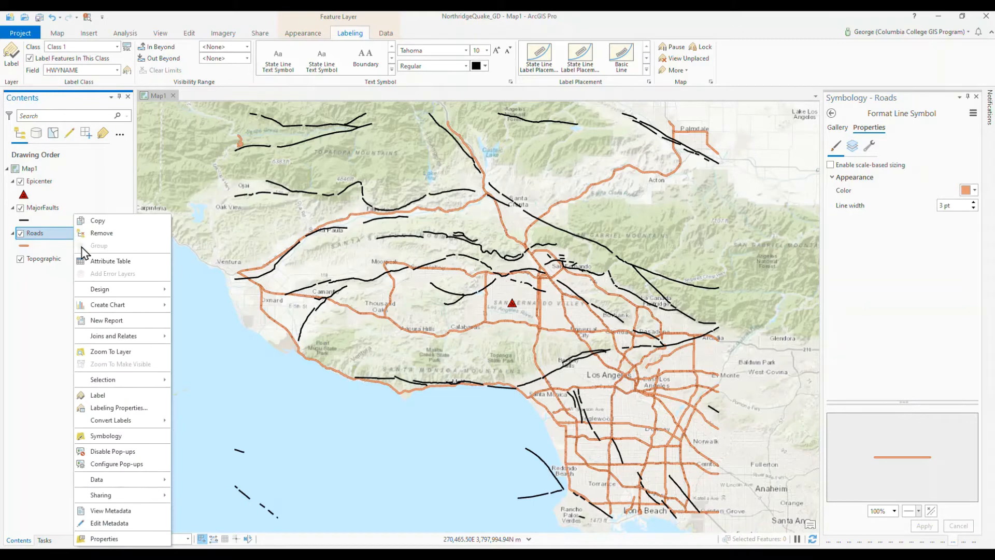
left_click(102, 265)
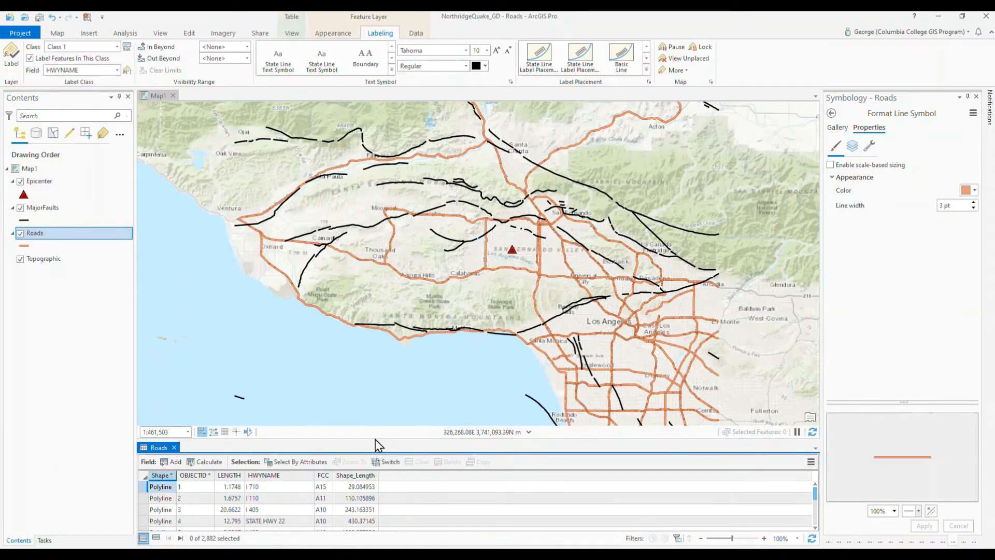
left_click_drag(373, 438, 369, 362)
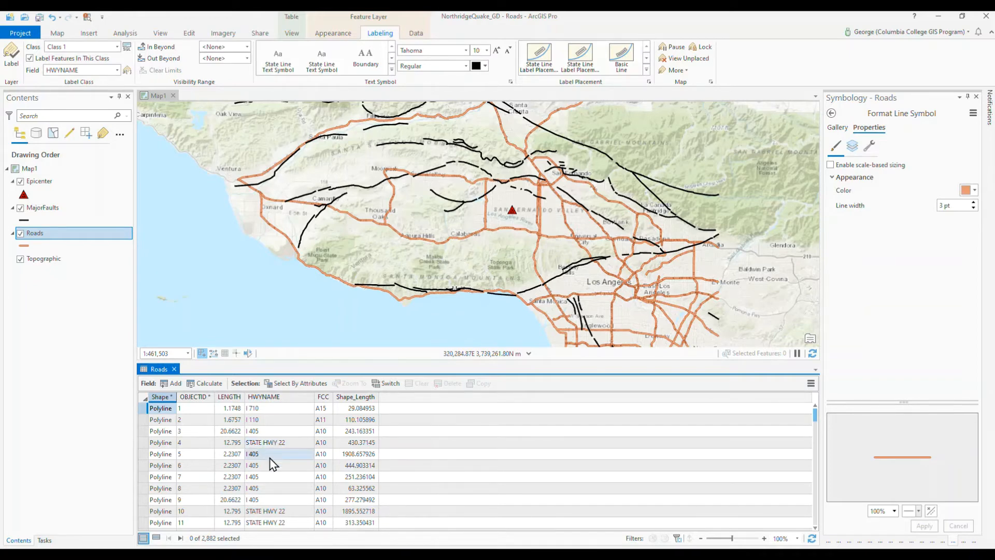
scroll(271, 464, "down", 2)
scroll(272, 464, "up", 2)
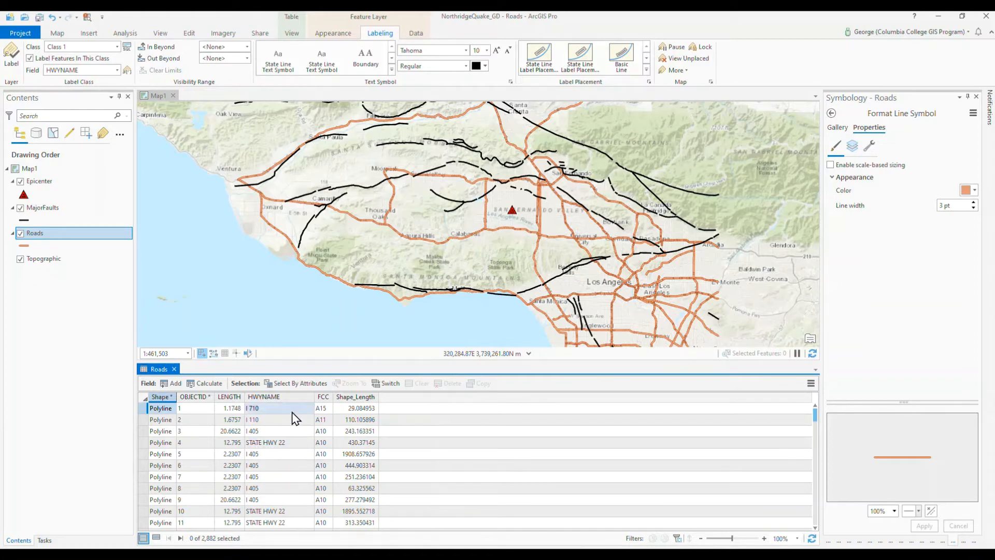
left_click(174, 368)
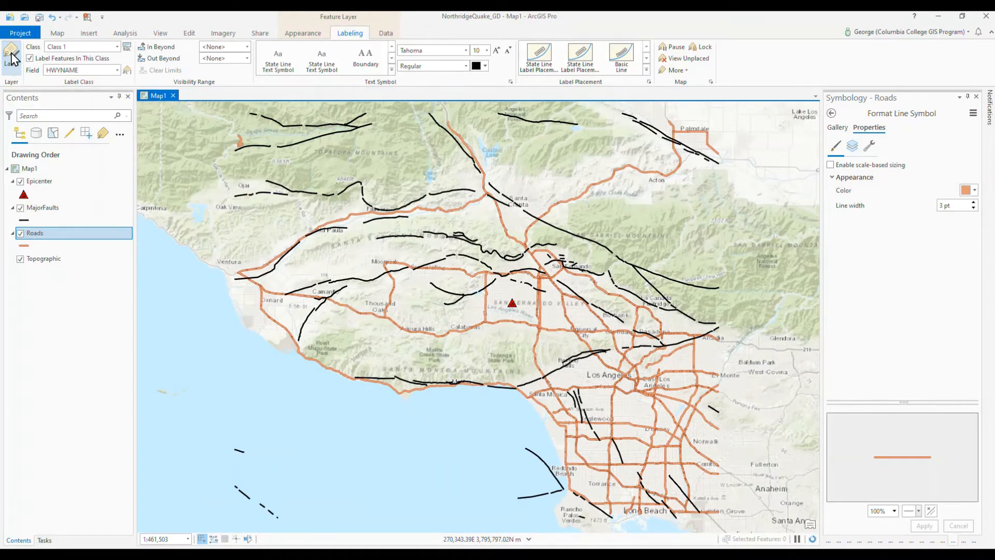
Step: Turn on labels for the Roads layer and set their position to Street placement
left_click(11, 56)
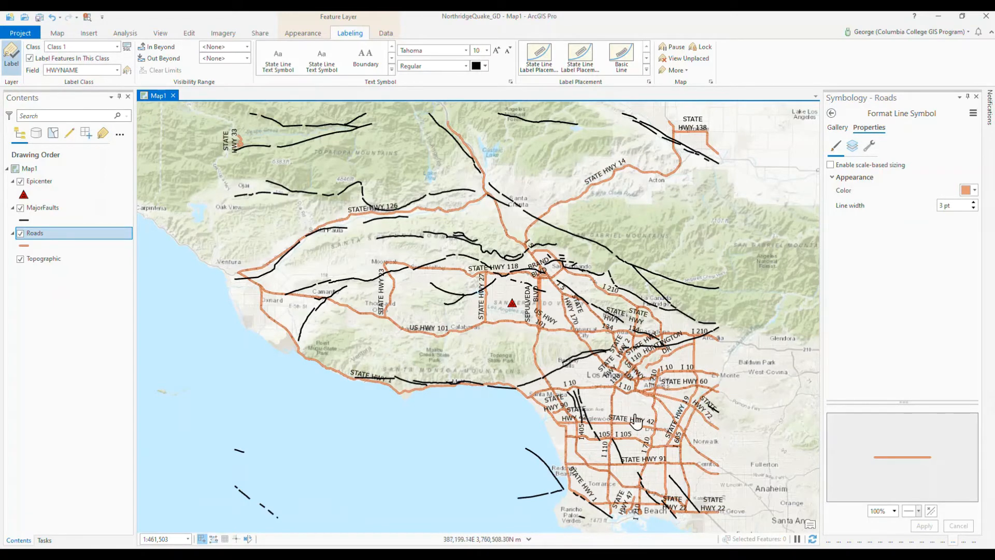
scroll(636, 421, "up", 5)
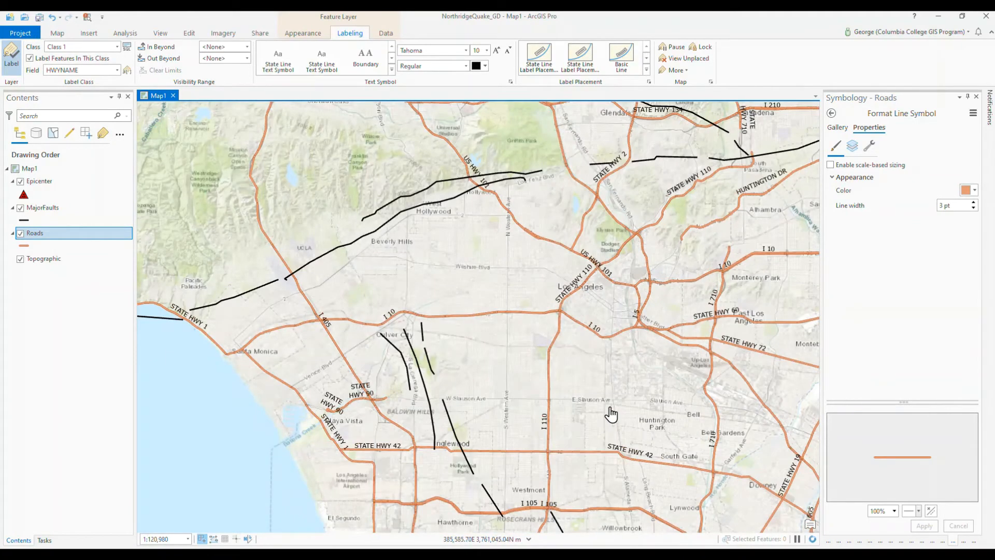
left_click_drag(609, 411, 439, 268)
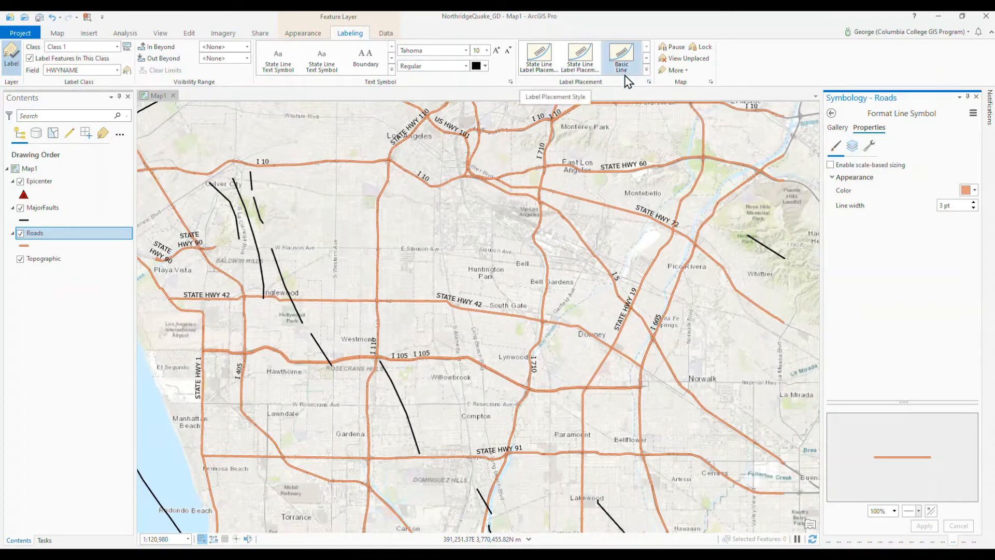
left_click(648, 82)
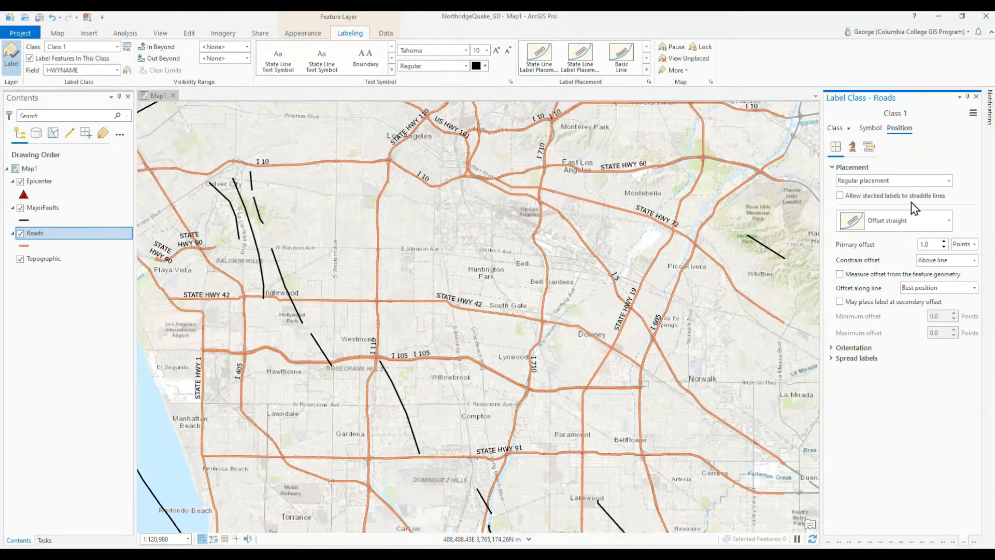
left_click(950, 182)
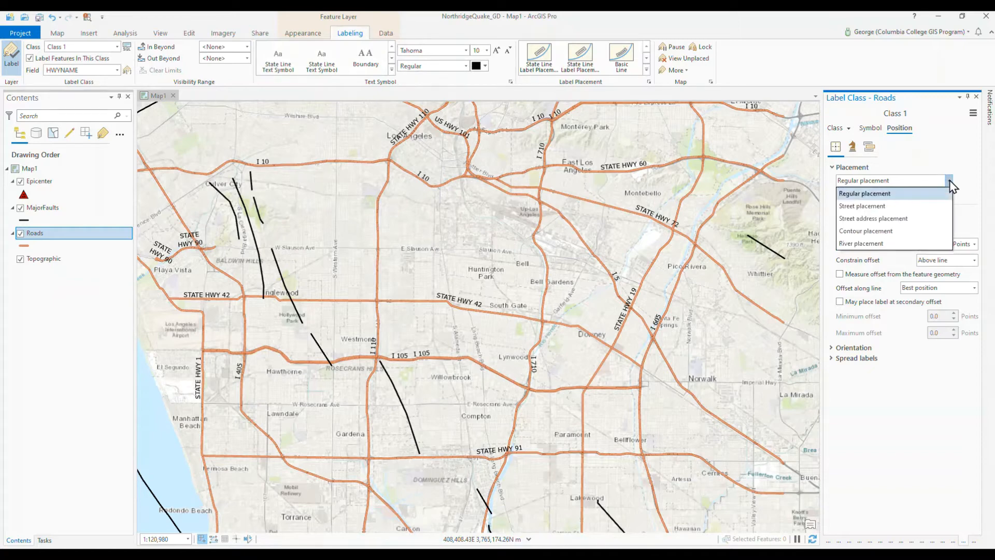
left_click(892, 210)
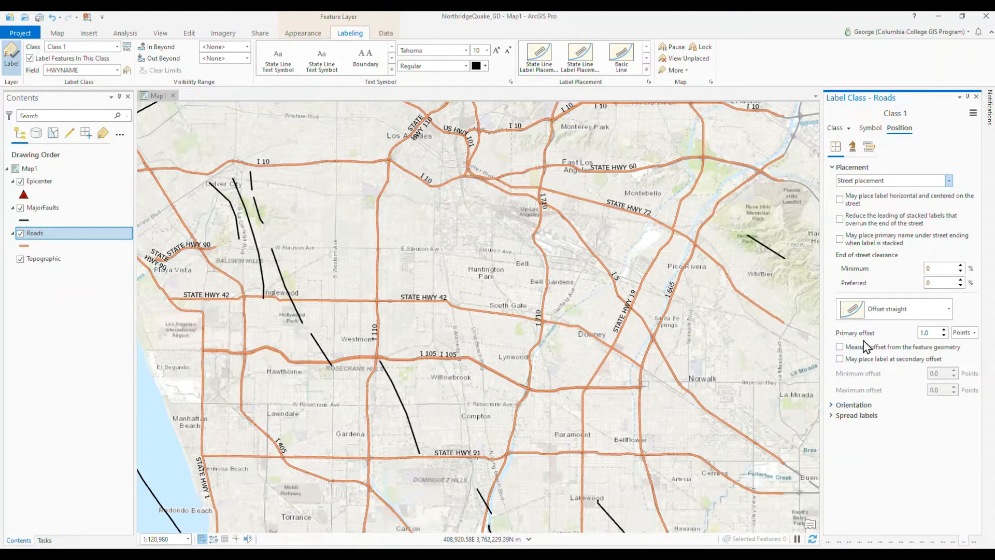
Step: Set the Roads label class to remove duplicate labels within a fixed distance
left_click(853, 148)
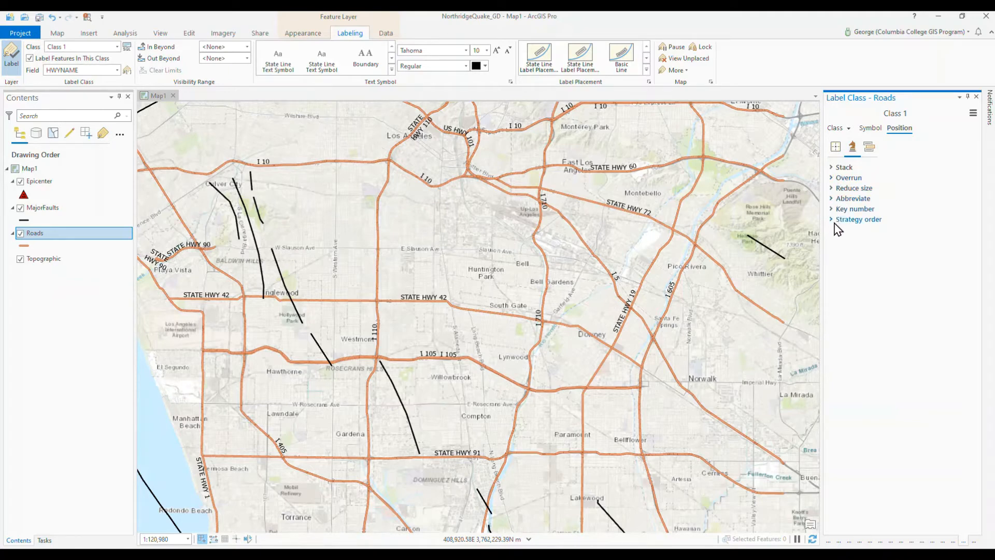
left_click(868, 152)
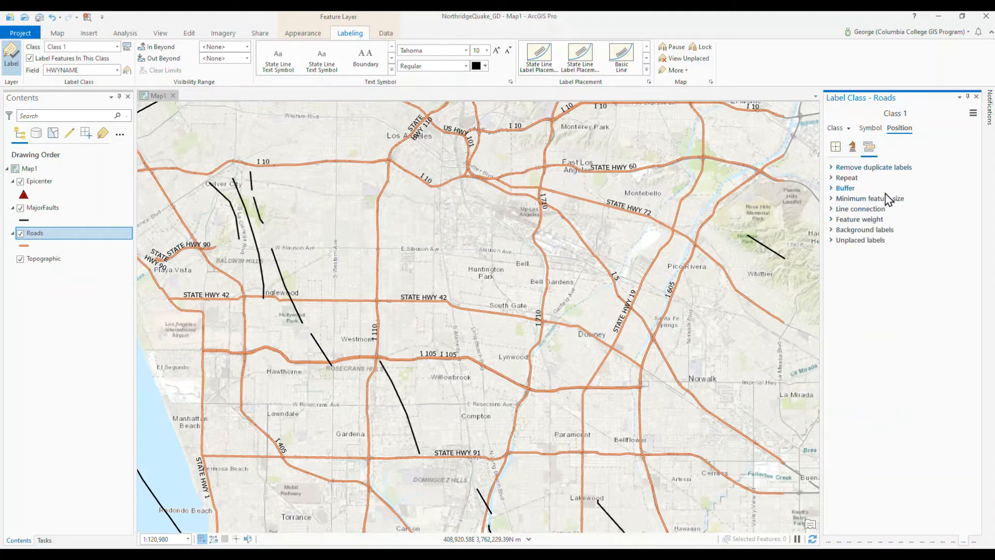
left_click(832, 169)
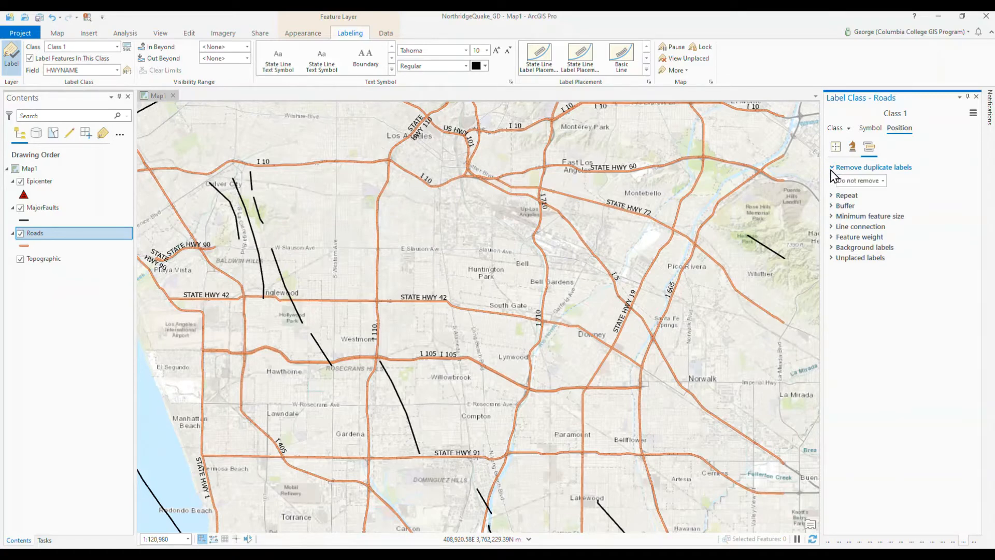
left_click(881, 181)
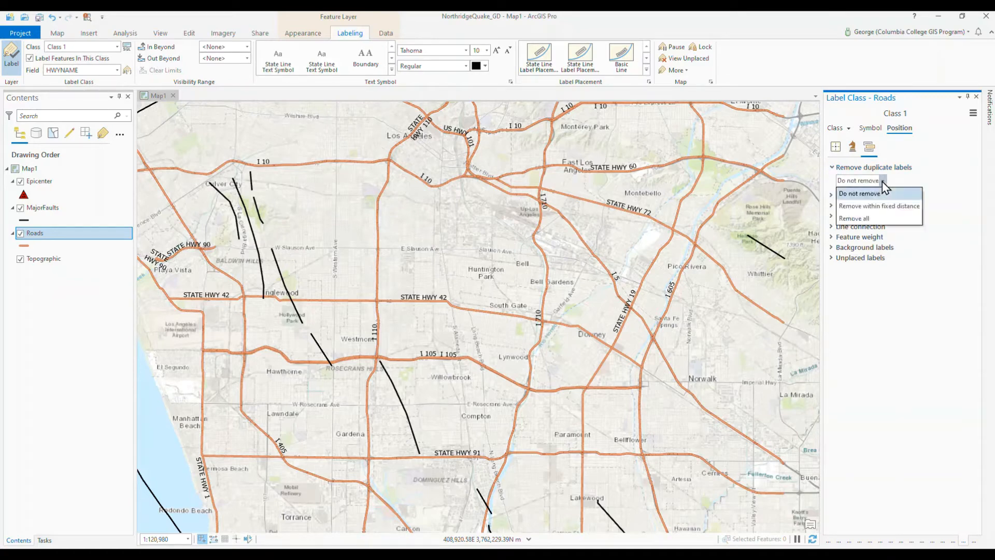
left_click(893, 215)
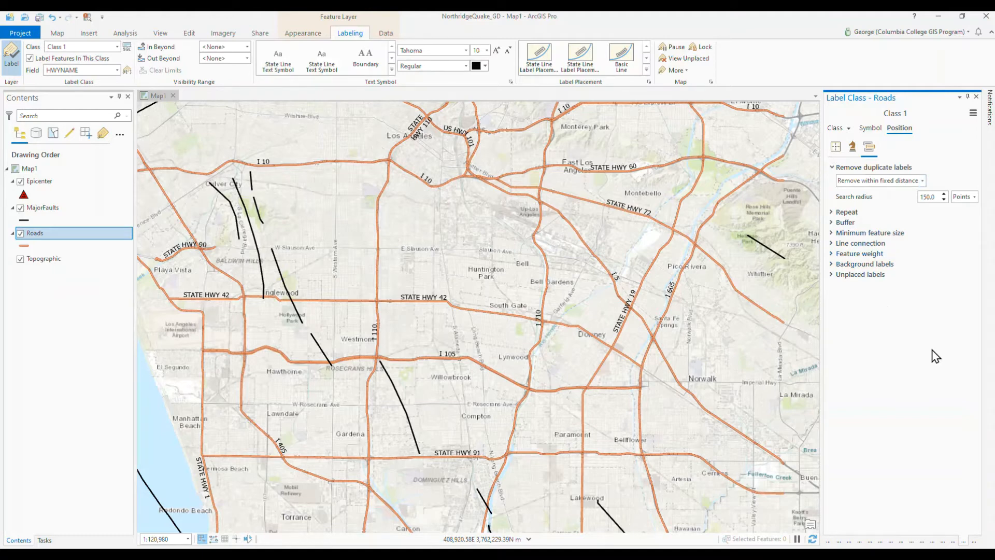
Step: Give the Roads label text a pale yellow-orange halo, apply the change, and save the project
left_click(871, 130)
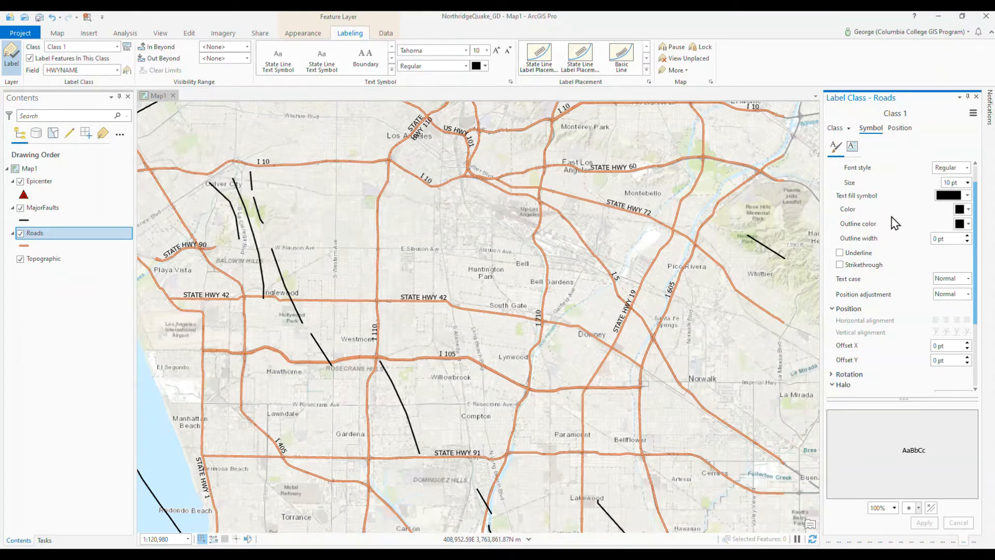
scroll(892, 231, "down", 3)
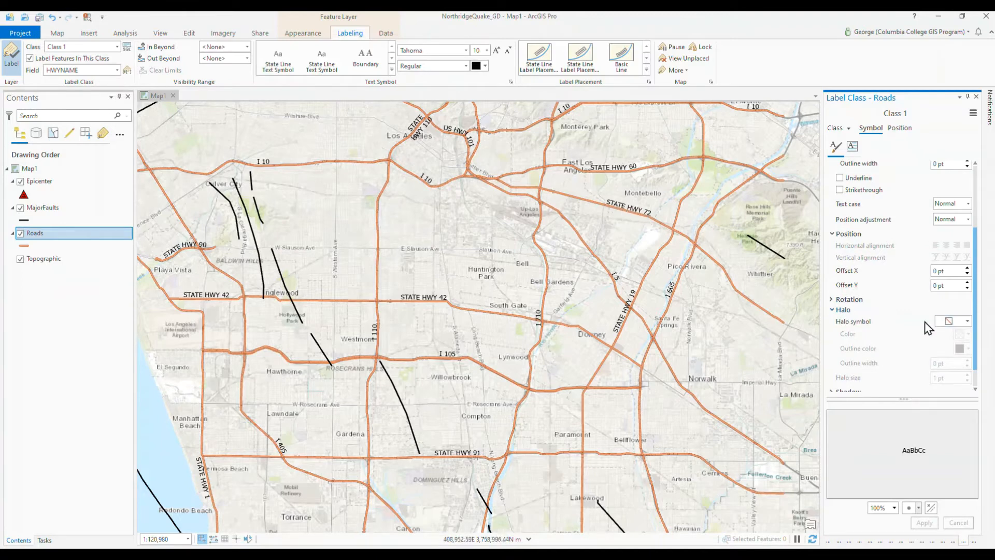
left_click(968, 321)
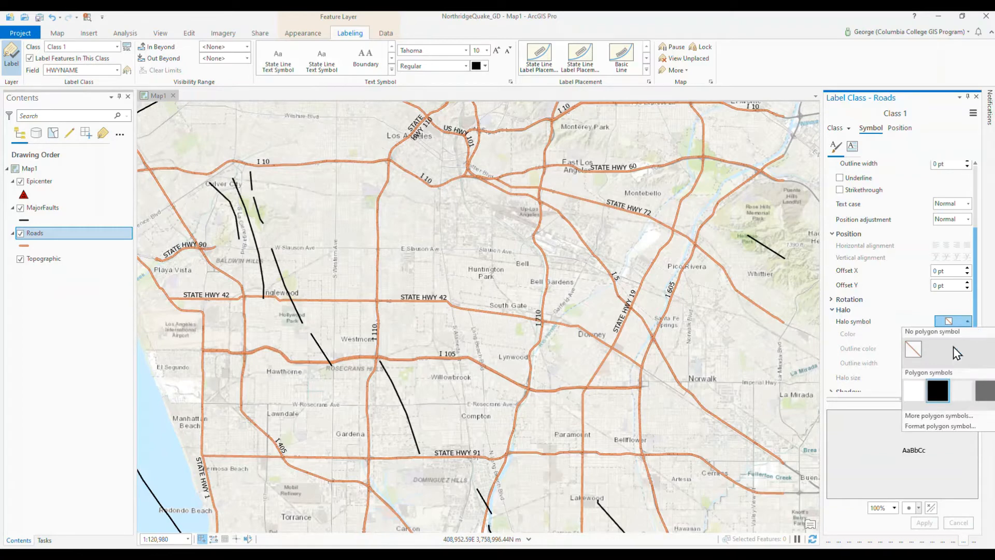
left_click(914, 392)
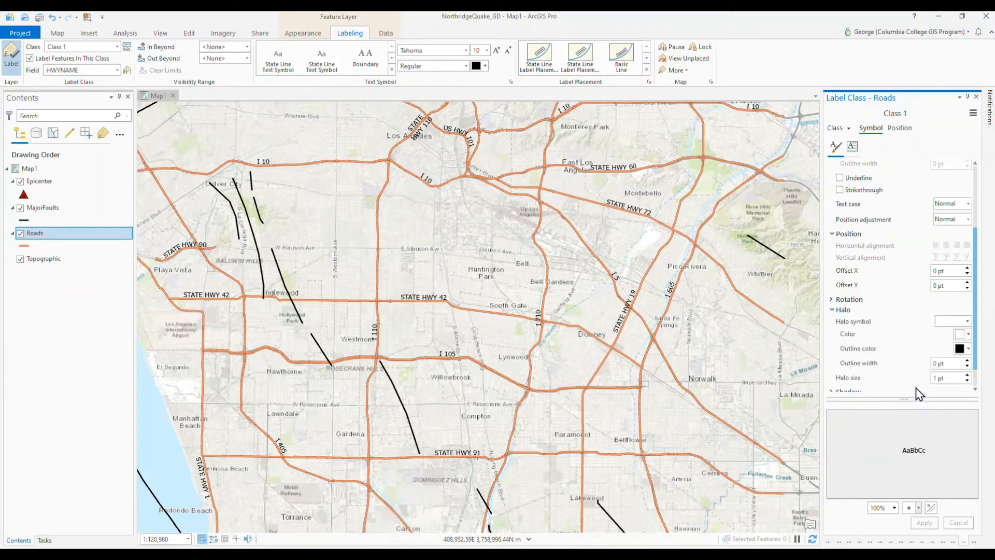
left_click(967, 335)
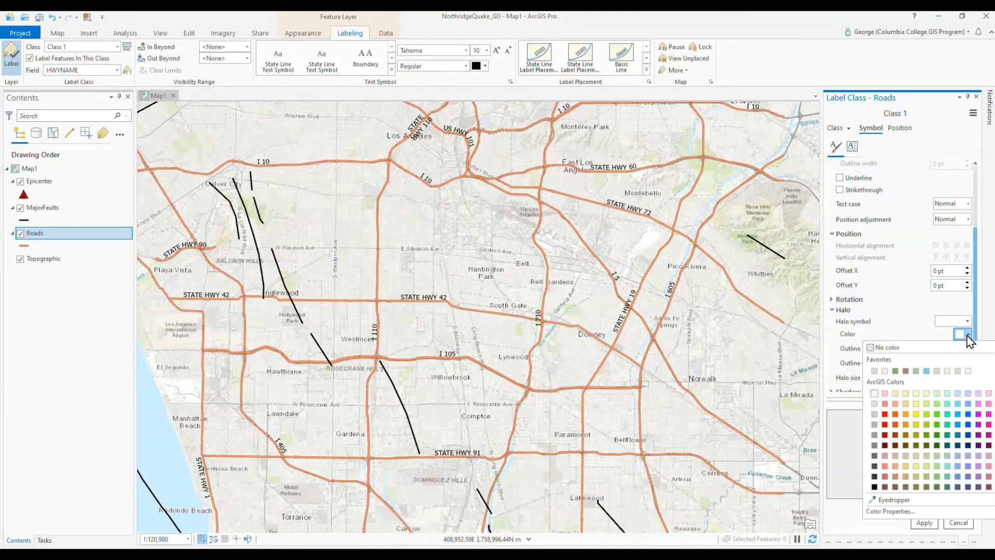
left_click(905, 396)
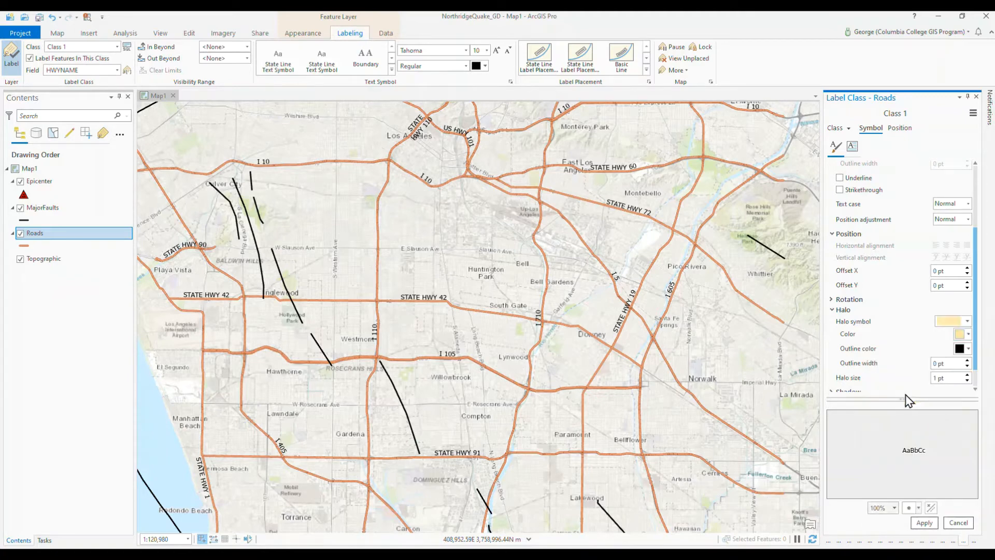
left_click(925, 524)
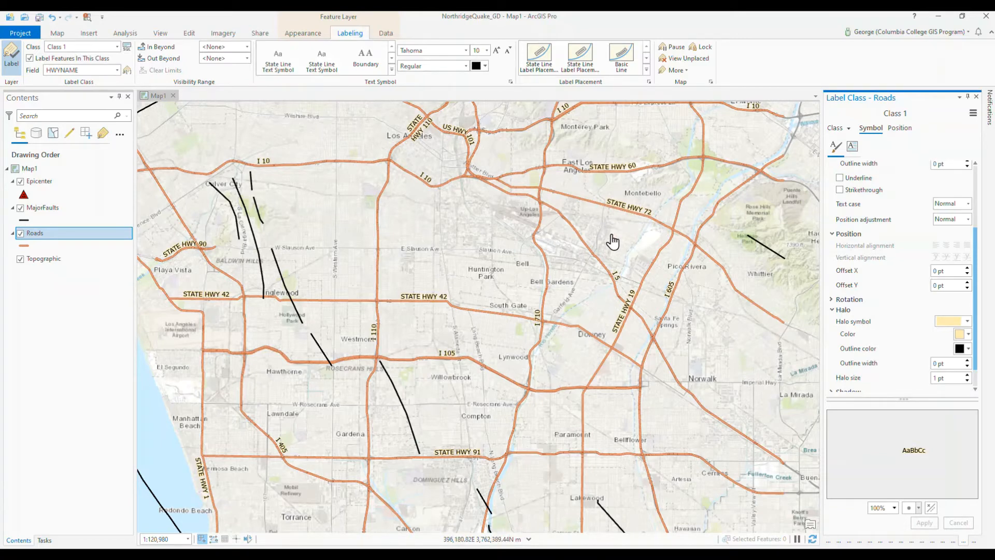
left_click(39, 20)
Step: Try the Boundary text symbol on the Roads labels, and replace it with the Shield 2 preset
left_click(377, 68)
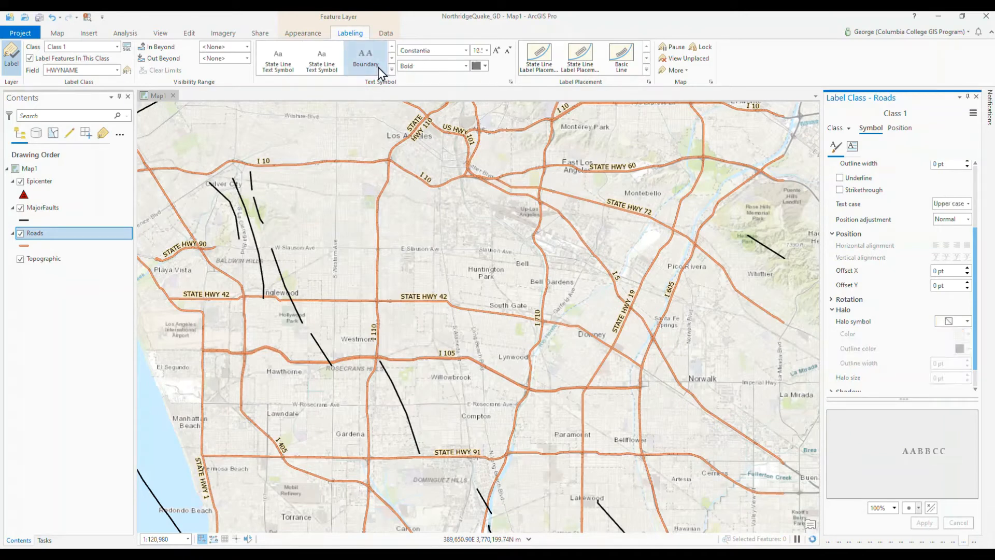
left_click(391, 69)
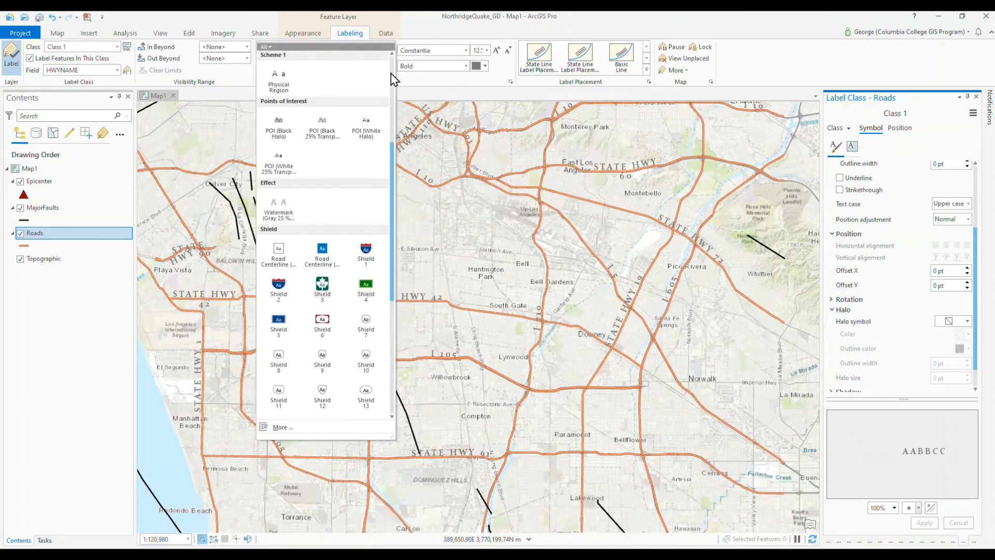
left_click(279, 286)
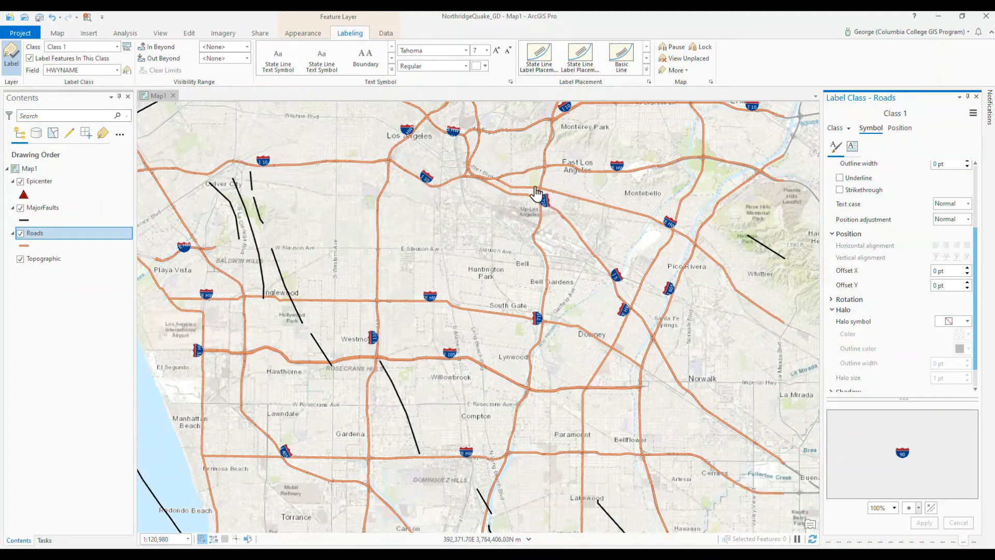
Step: Try the Shield 7 preset on the Roads labels, and replace it with the State Line Text Symbol preset in Bold
left_click(393, 72)
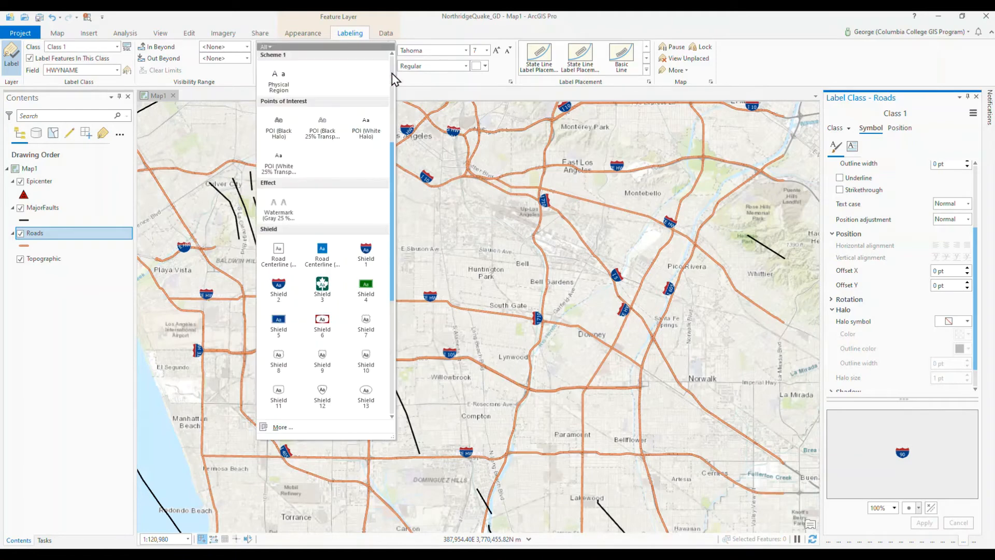
left_click(366, 323)
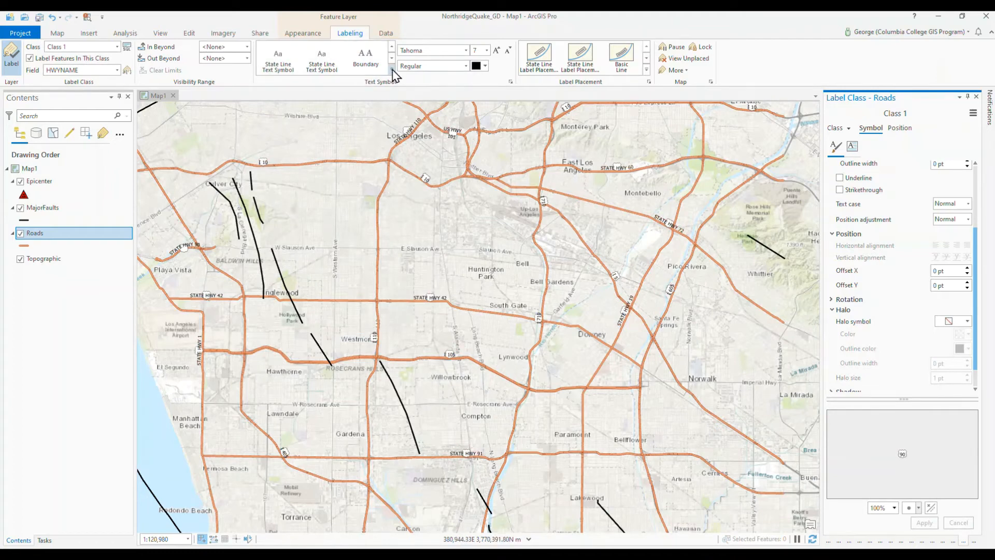
left_click(277, 60)
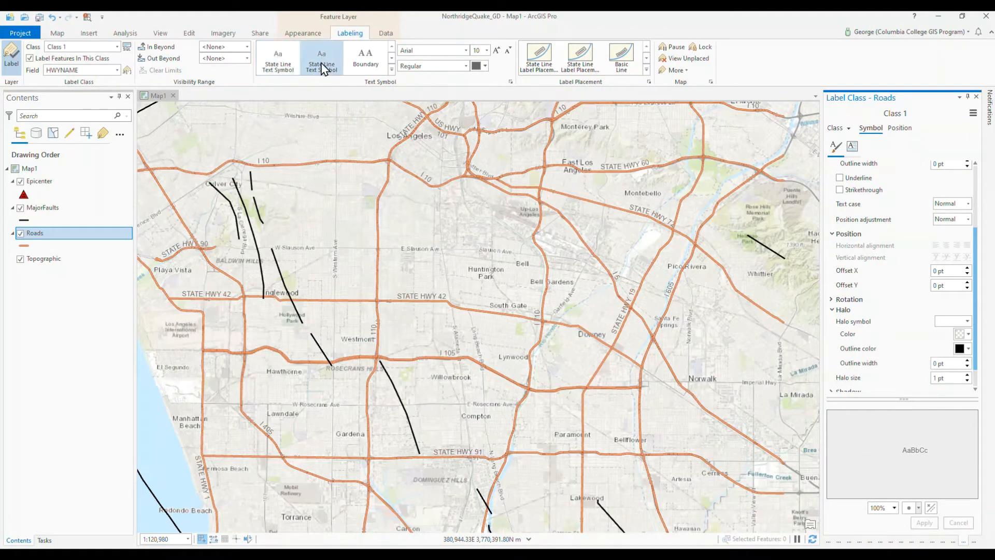
left_click(465, 66)
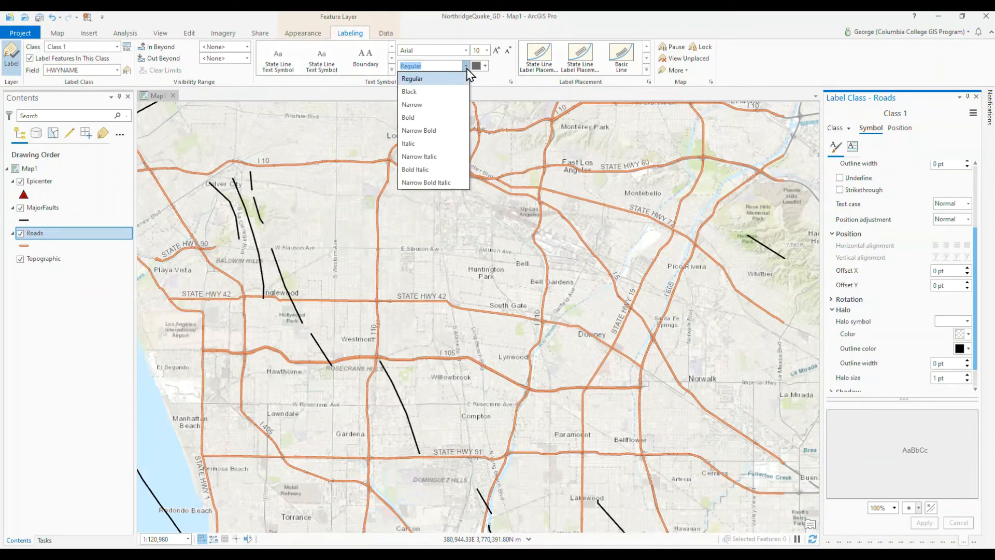
left_click(422, 118)
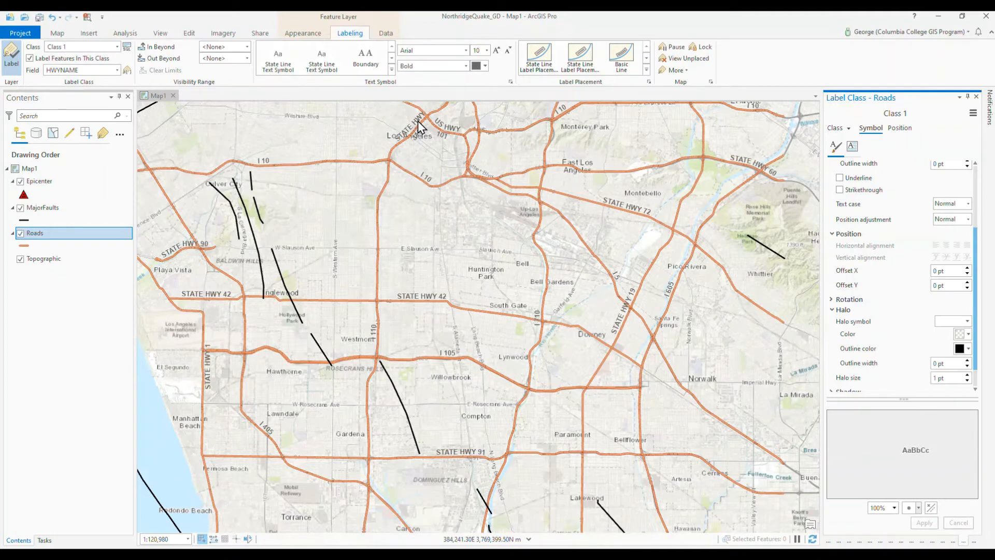
Step: Give the Roads label text a bright orange halo and apply the change
scroll(875, 303, "down", 2)
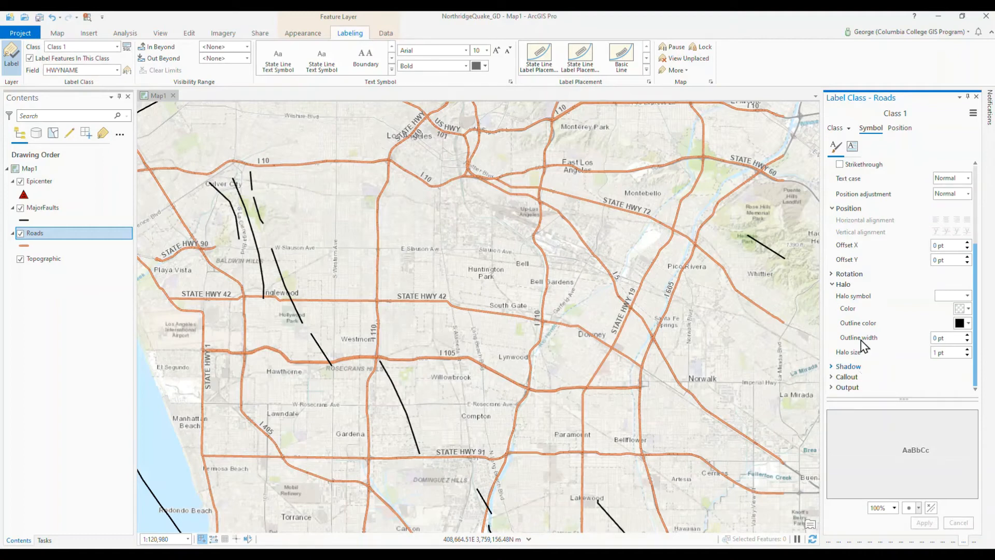
left_click(966, 309)
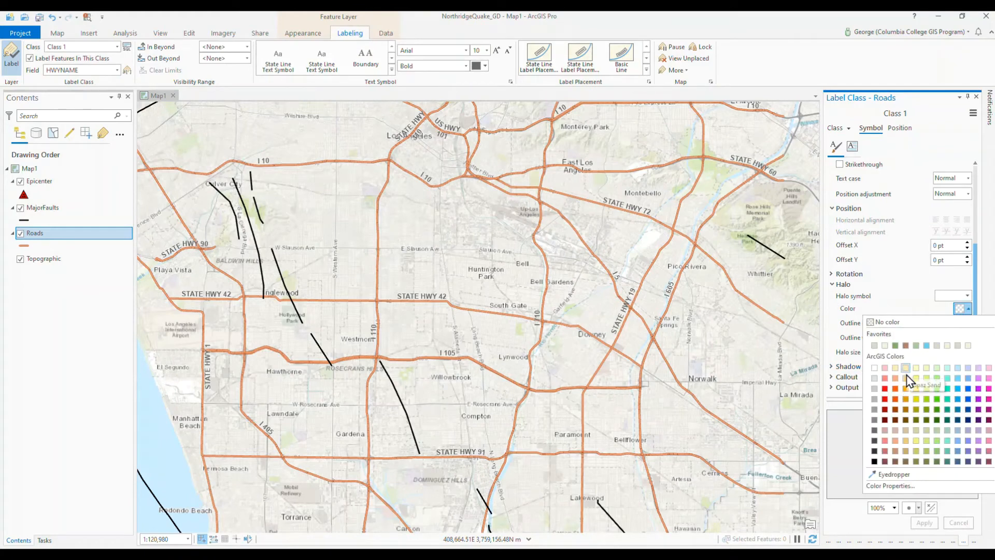
left_click(905, 389)
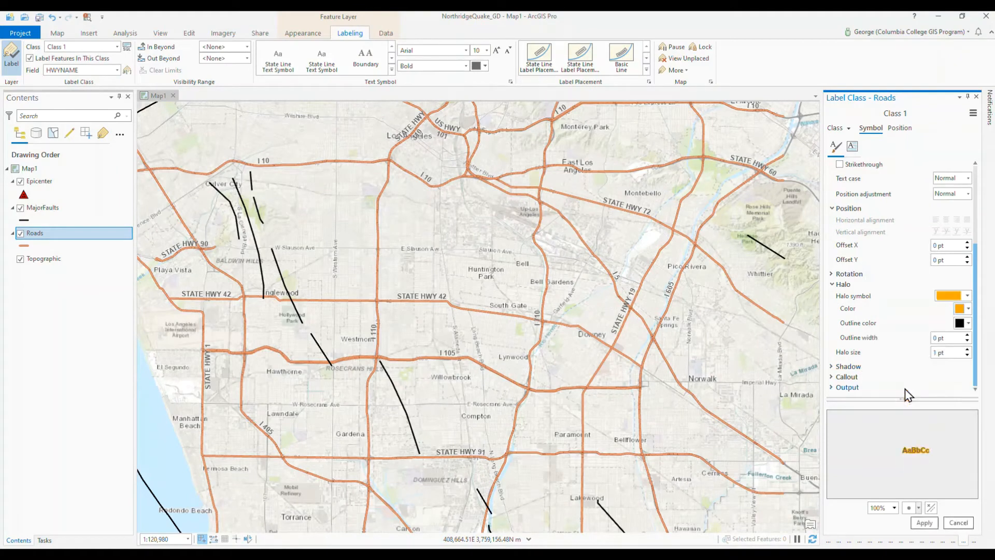
left_click(928, 524)
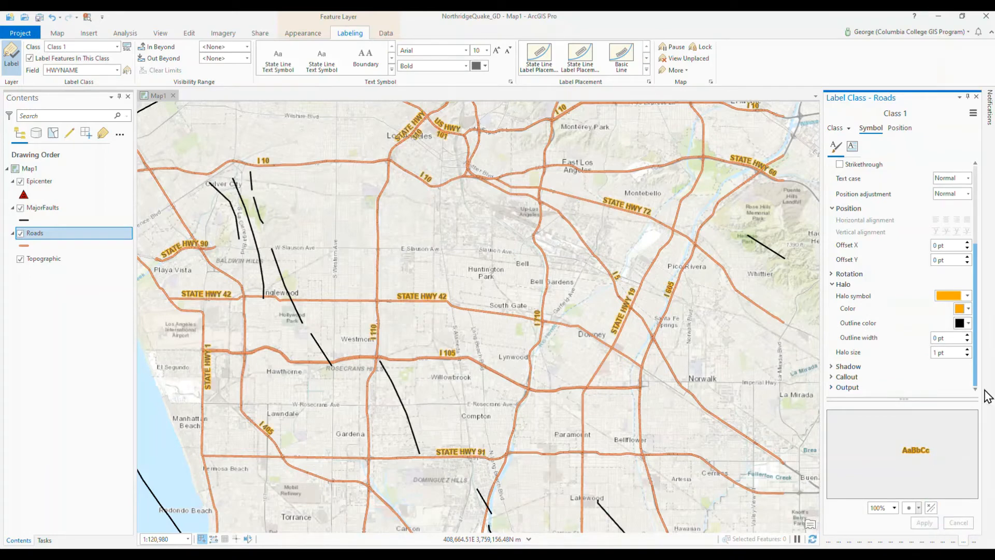
Step: Set the Roads label halo color to the pale Topaz Sand and apply the change
left_click(968, 296)
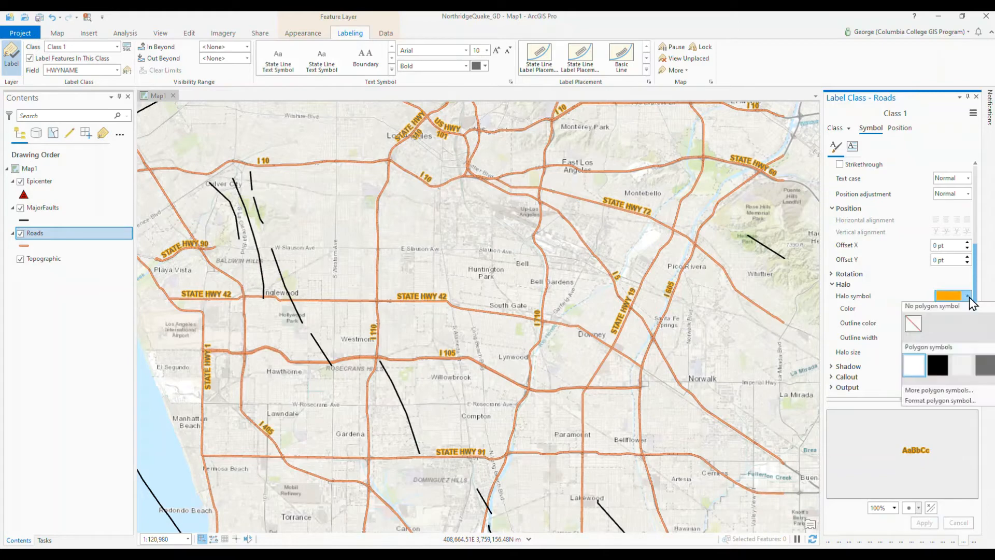
left_click(967, 309)
left_click(968, 309)
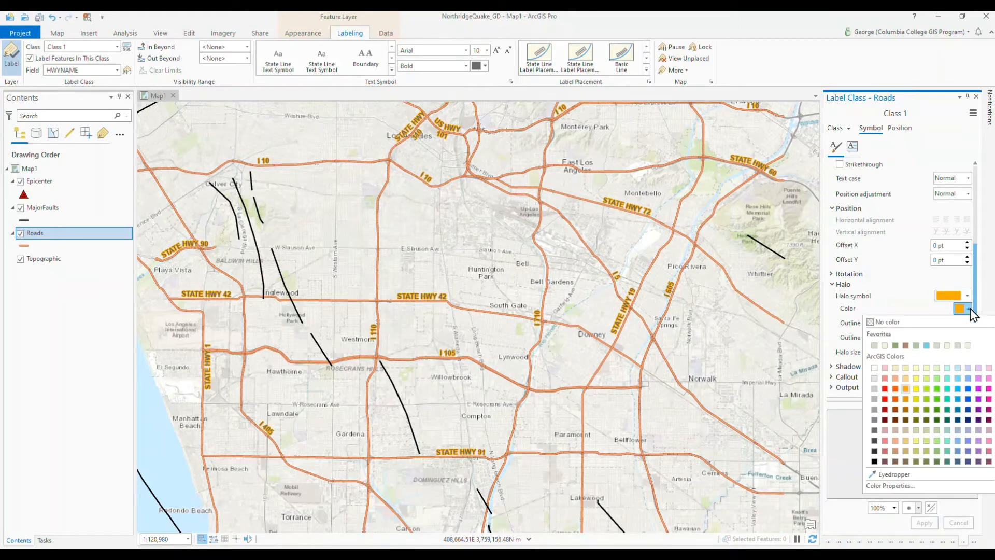
left_click(906, 369)
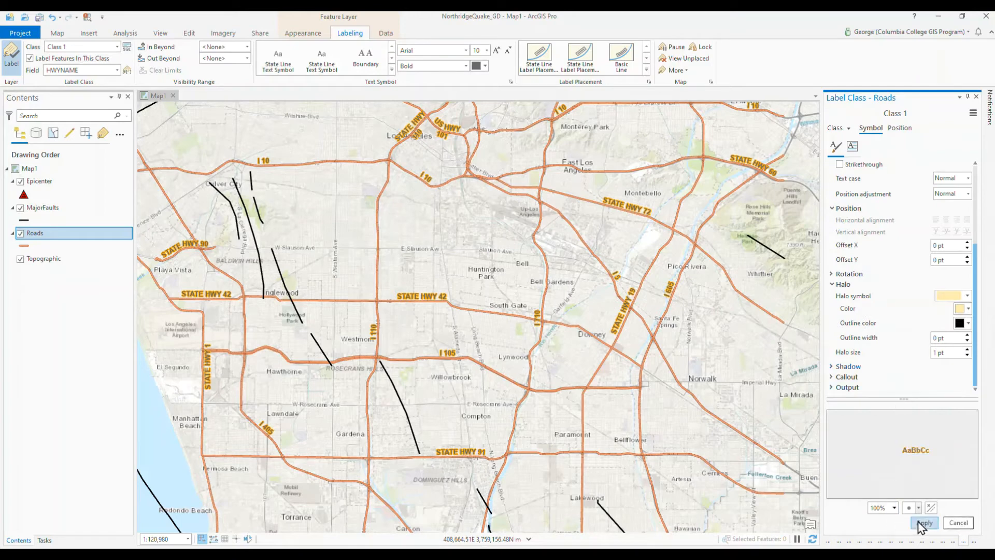
left_click(921, 524)
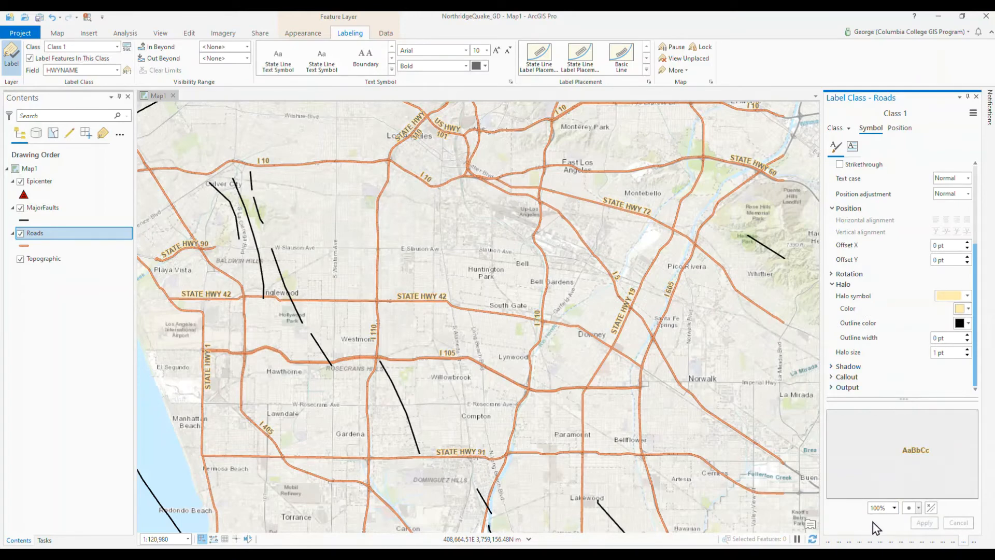
Step: Review the attribute table of the MajorFaults layer, and turn on labels for that layer using the NAME field
left_click(49, 209)
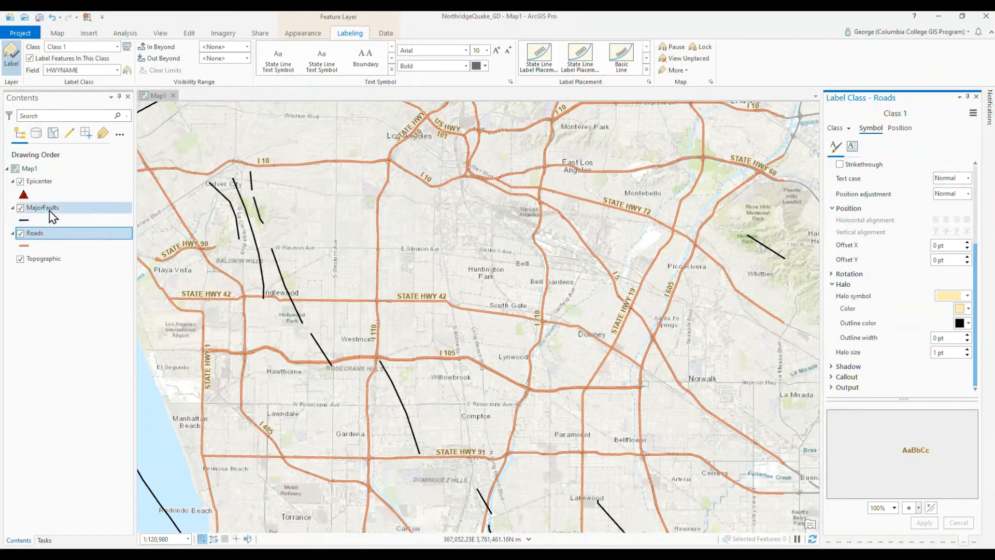
right_click(50, 212)
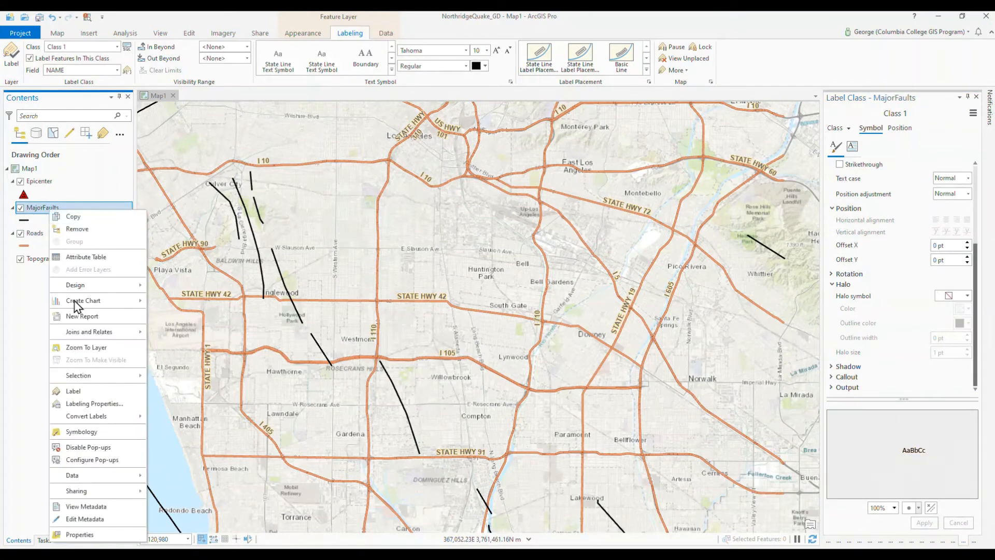
left_click(86, 258)
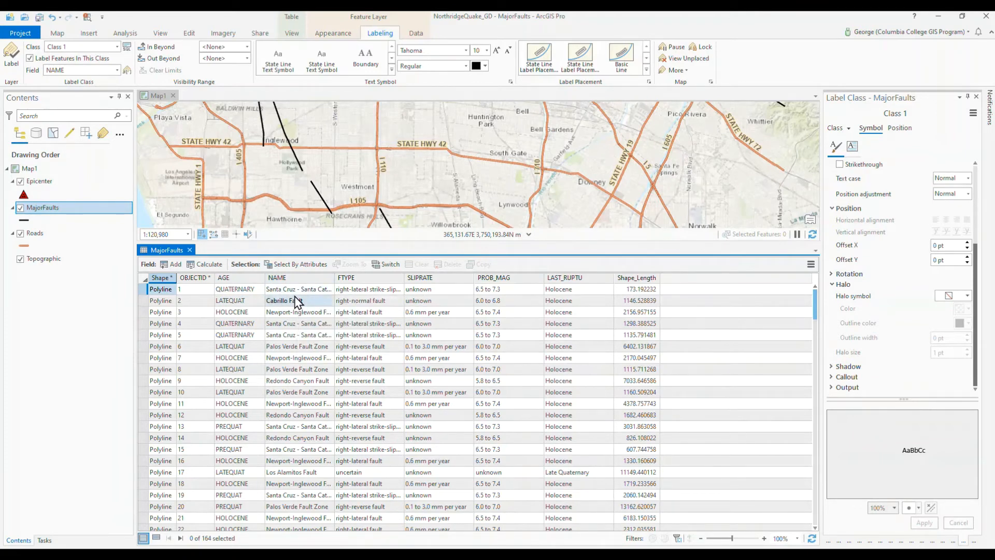
left_click(190, 250)
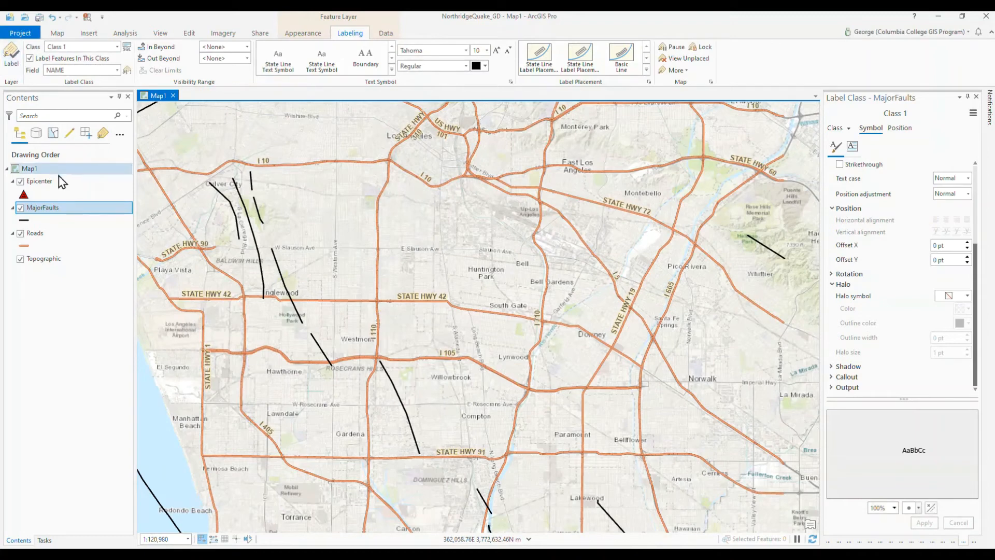
left_click(18, 61)
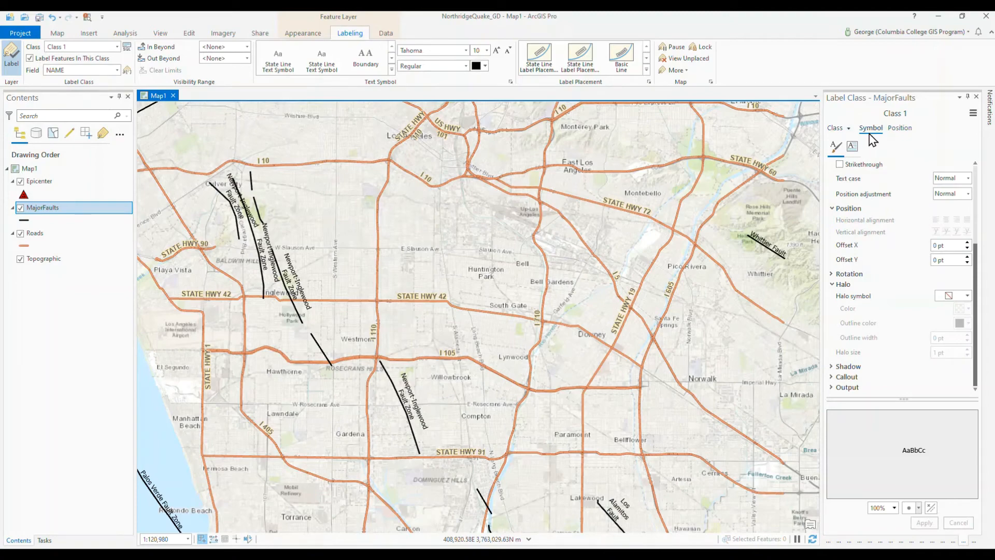
left_click(900, 128)
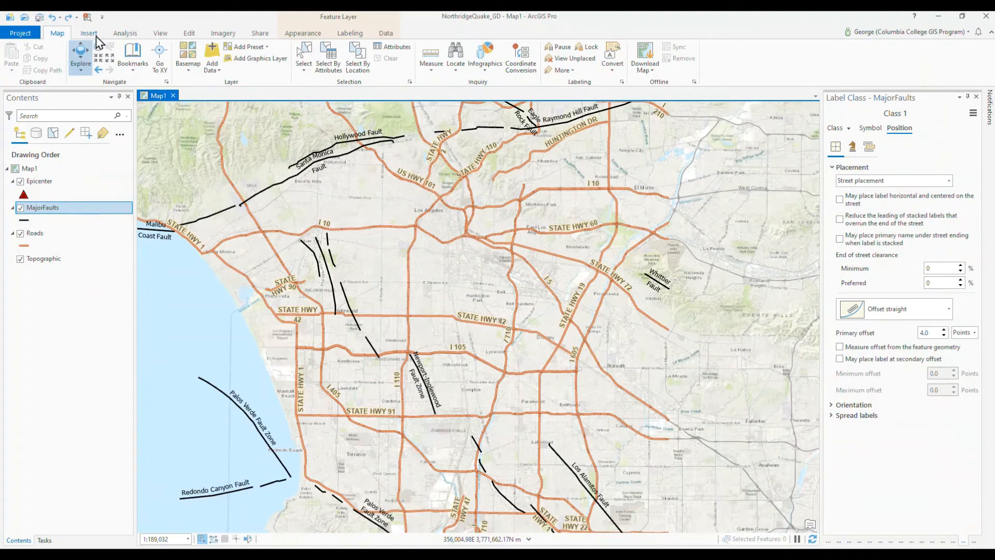
Step: Limit the MajorFaults layer's visibility to hide it beyond the current scale of 1:189,032, and check it at different zoom levels
left_click(296, 36)
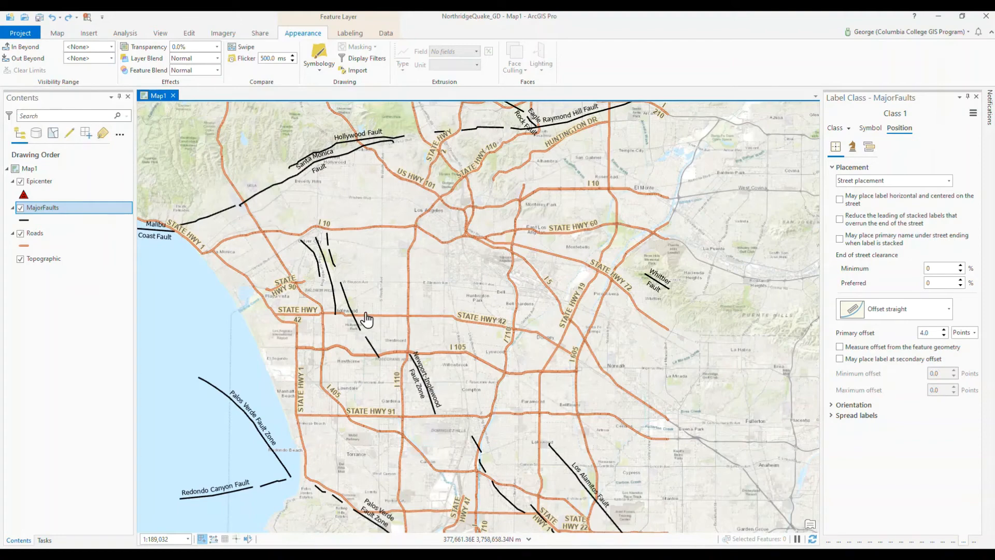
scroll(366, 318, "down", 4)
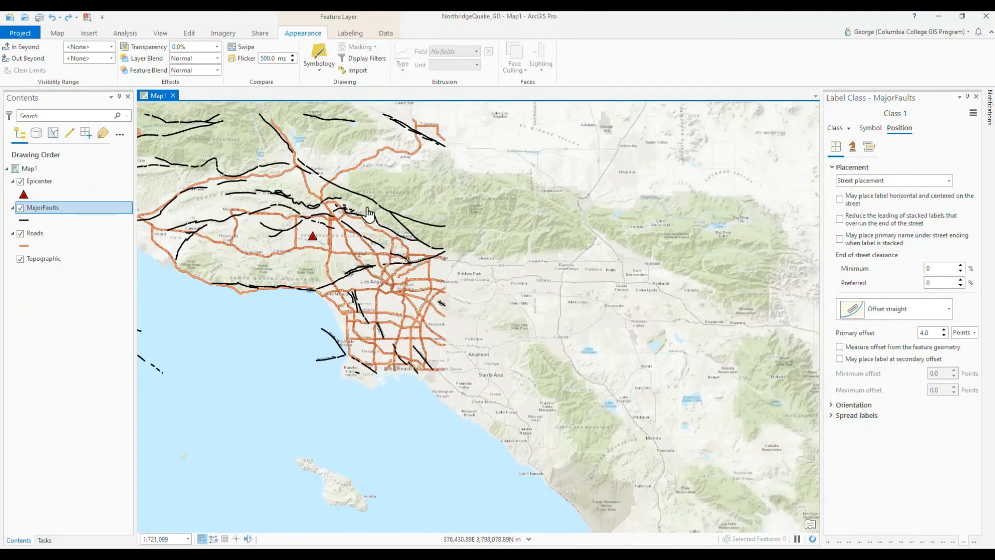
scroll(329, 262, "up", 4)
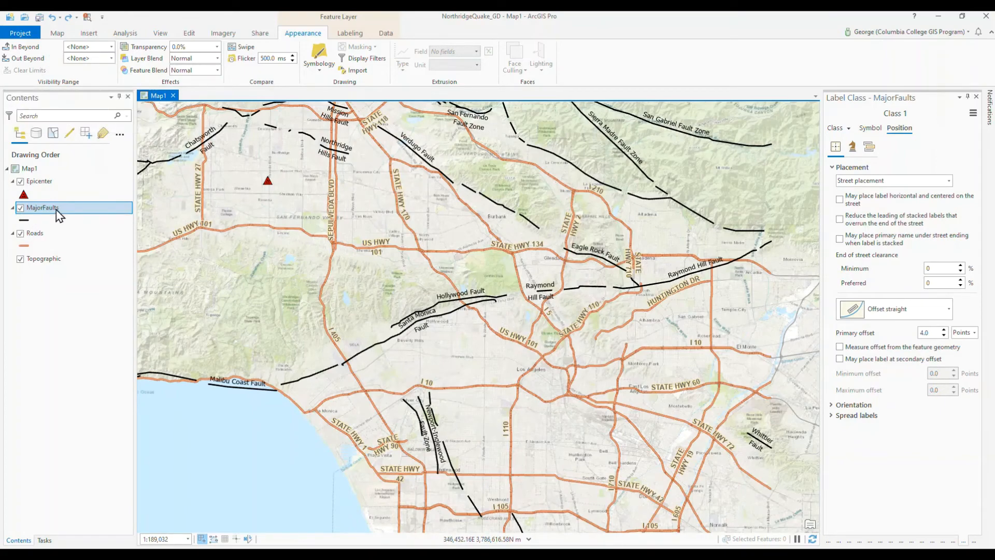
left_click(112, 58)
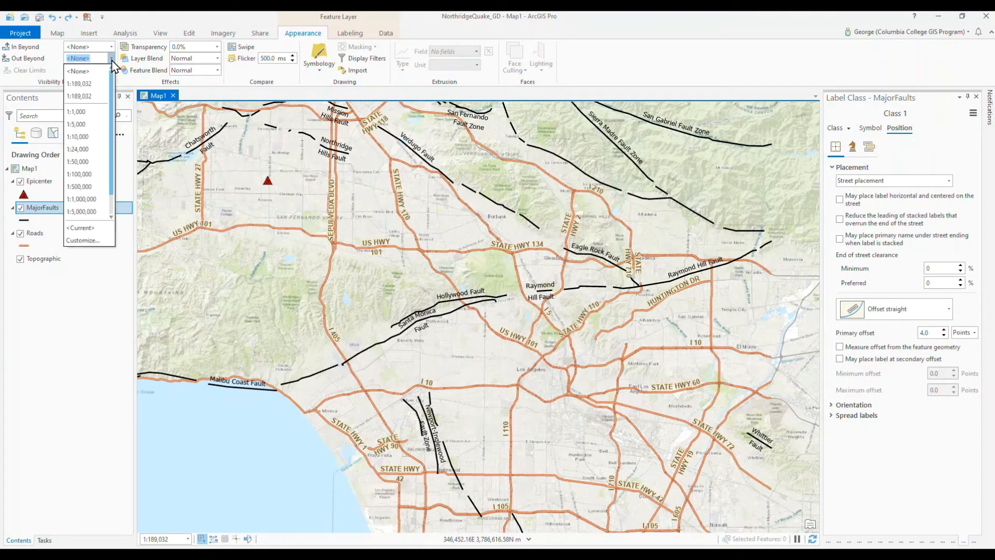
left_click(91, 231)
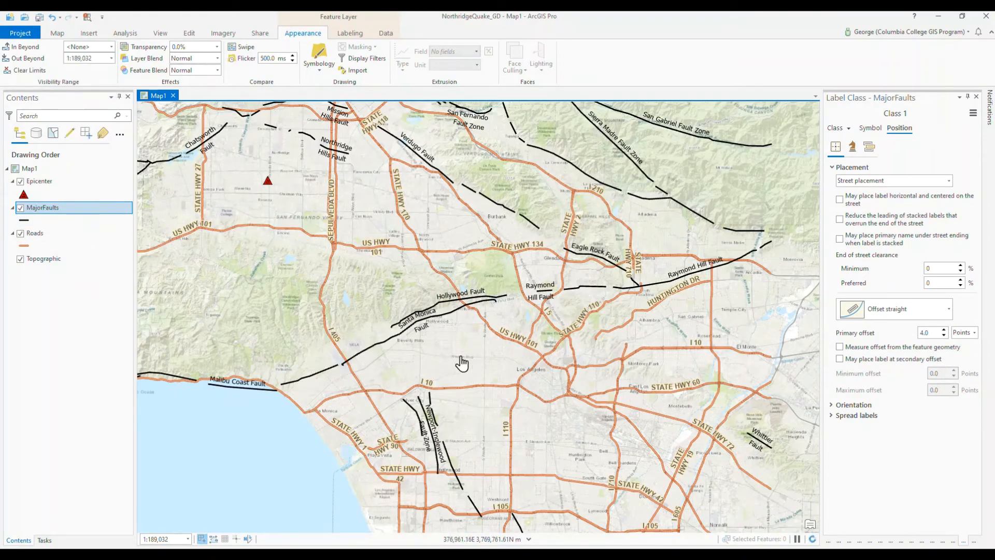
scroll(467, 350, "down", 2)
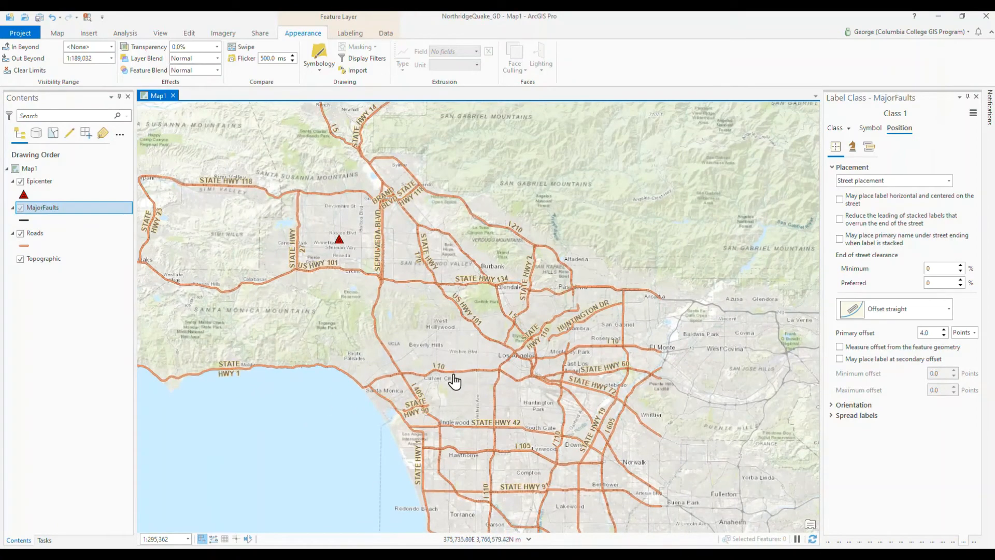
scroll(466, 382, "up", 2)
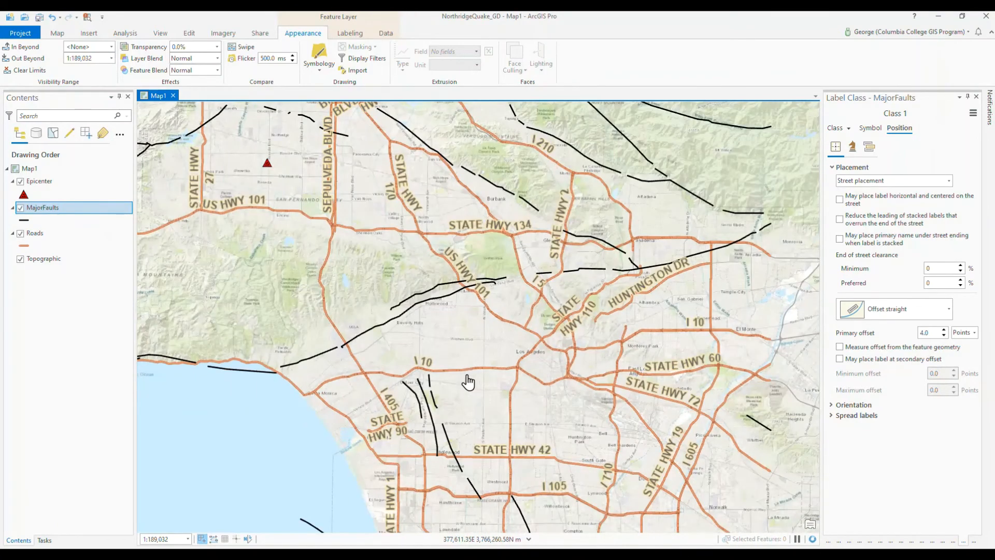
scroll(468, 382, "up", 2)
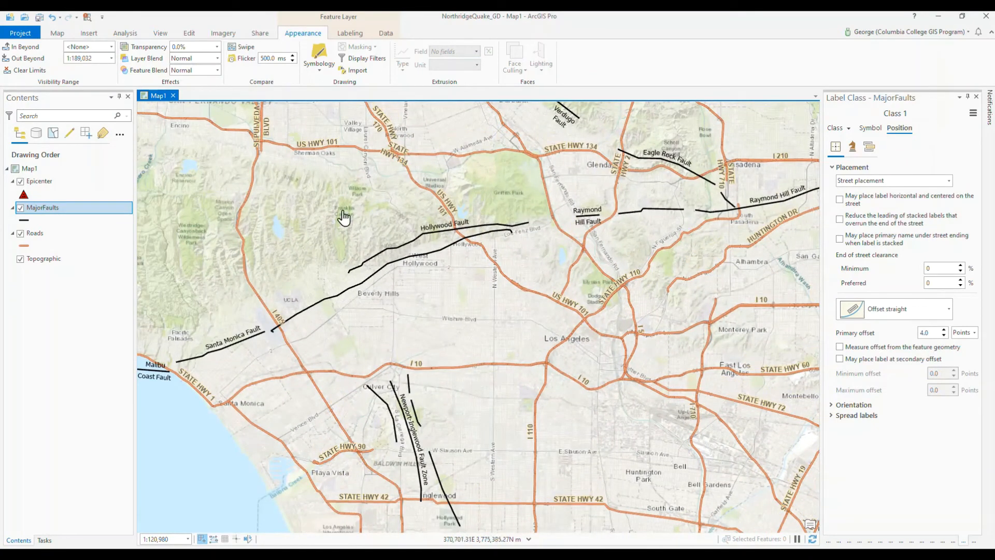
Step: Hide the MajorFaults labels beyond the current scale of 1:120,980, and check their visibility at different zoom levels
left_click(343, 35)
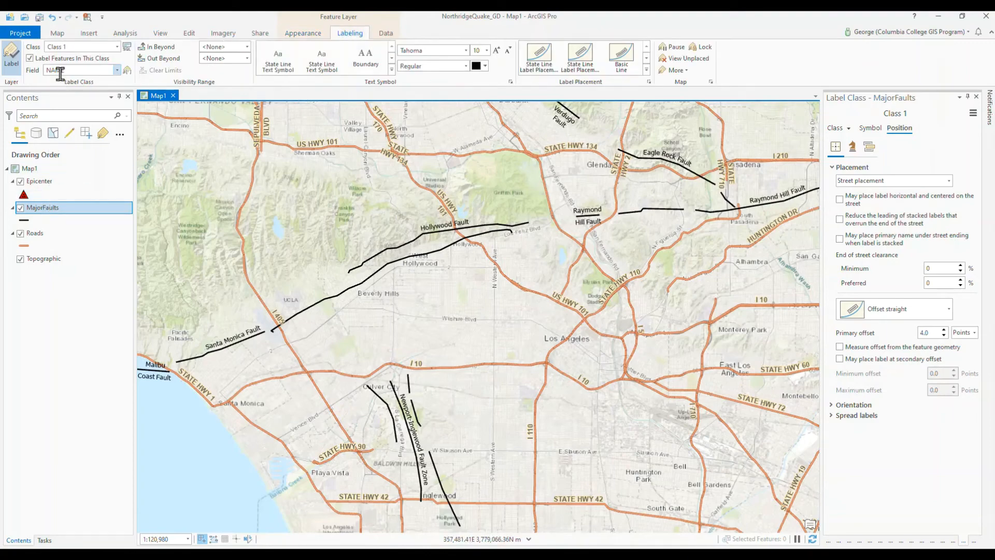
left_click(247, 58)
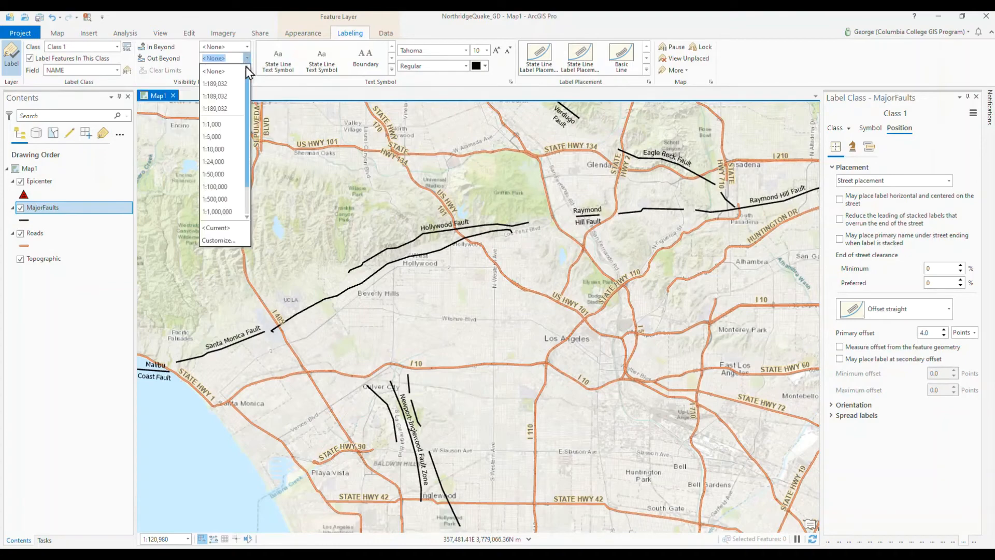
left_click(218, 227)
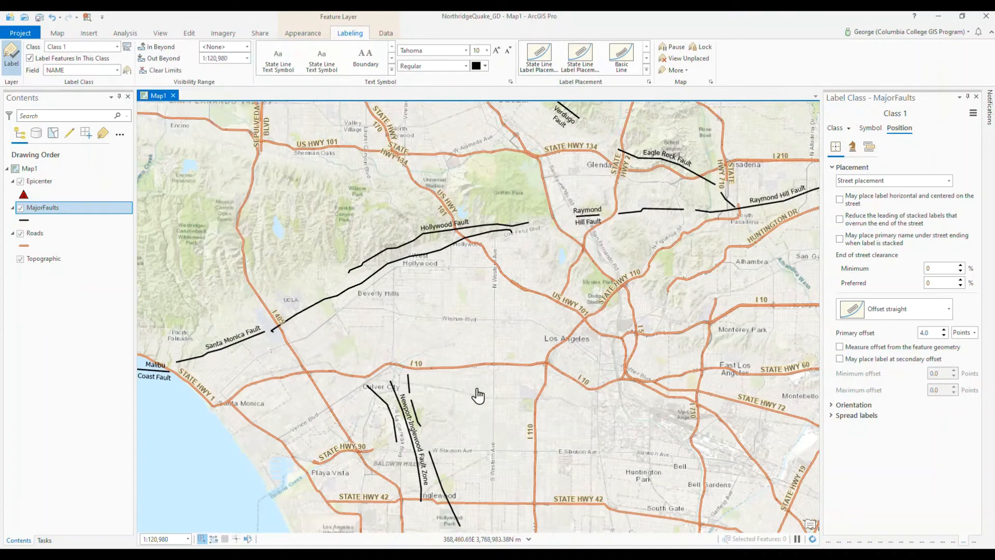
scroll(478, 395, "down", 3)
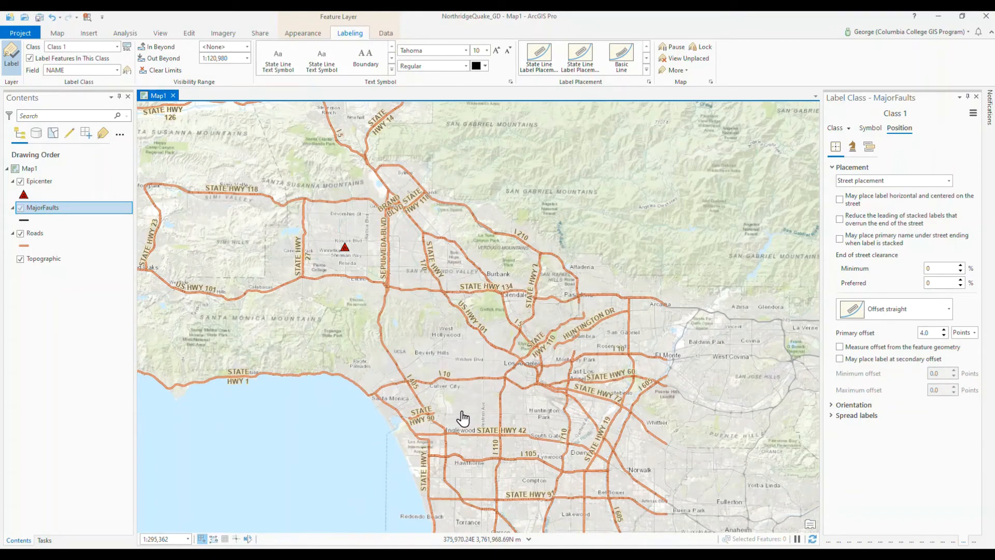
scroll(462, 417, "up", 2)
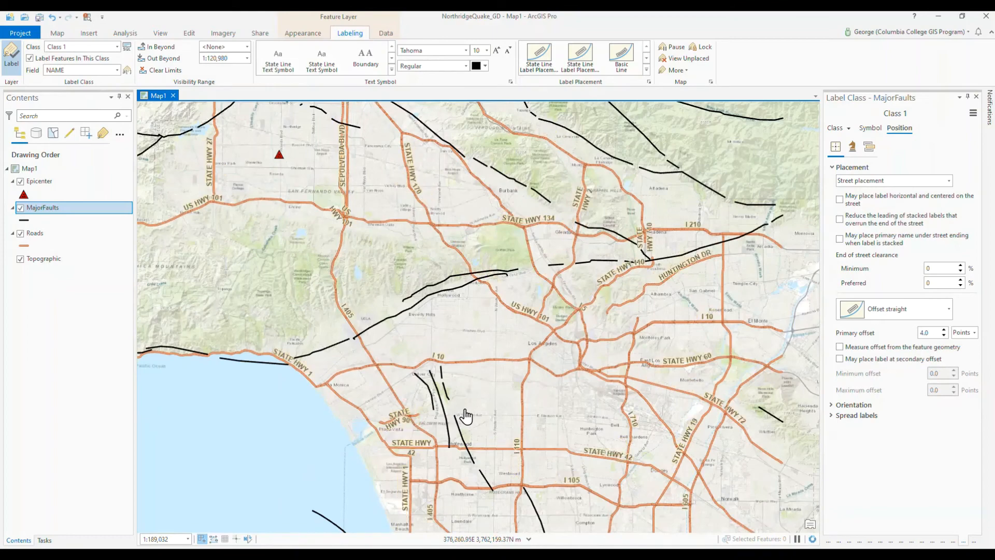
scroll(463, 418, "up", 2)
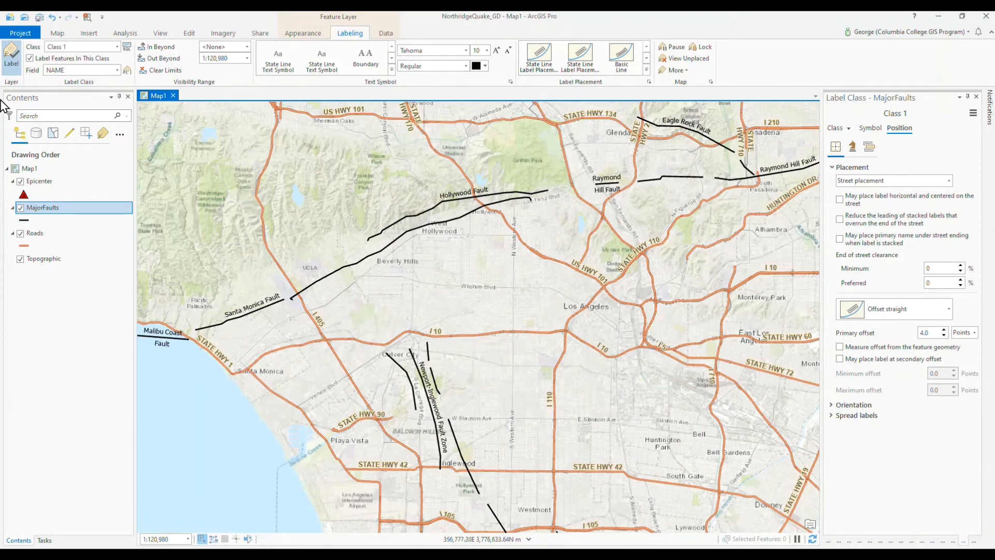
Step: Select the Epicenter layer and zoom the map to its extent
left_click(36, 188)
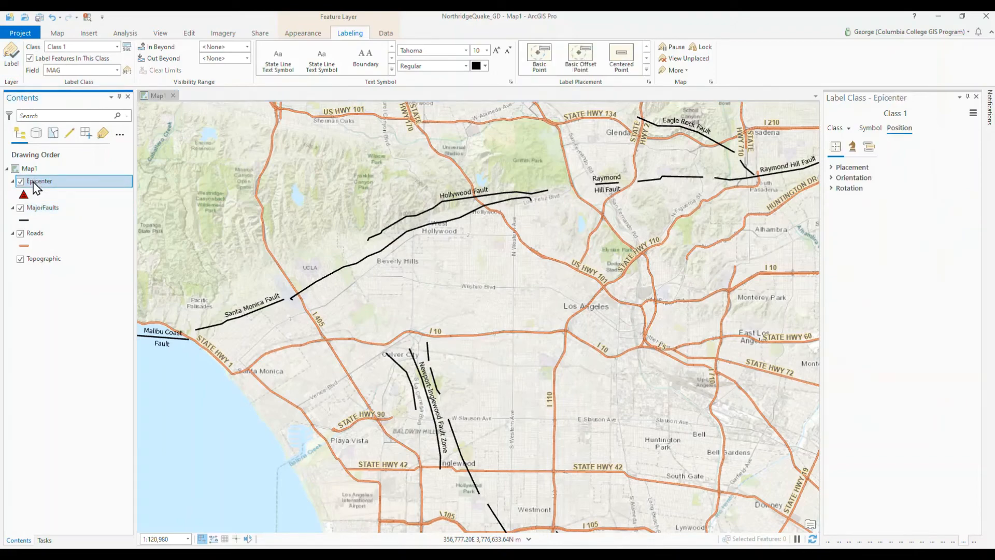
right_click(37, 188)
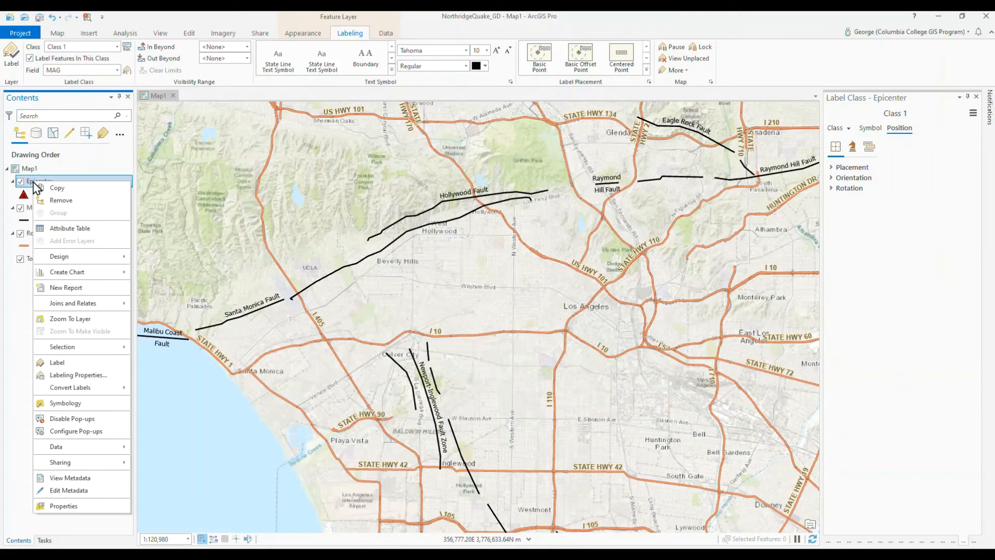
left_click(67, 319)
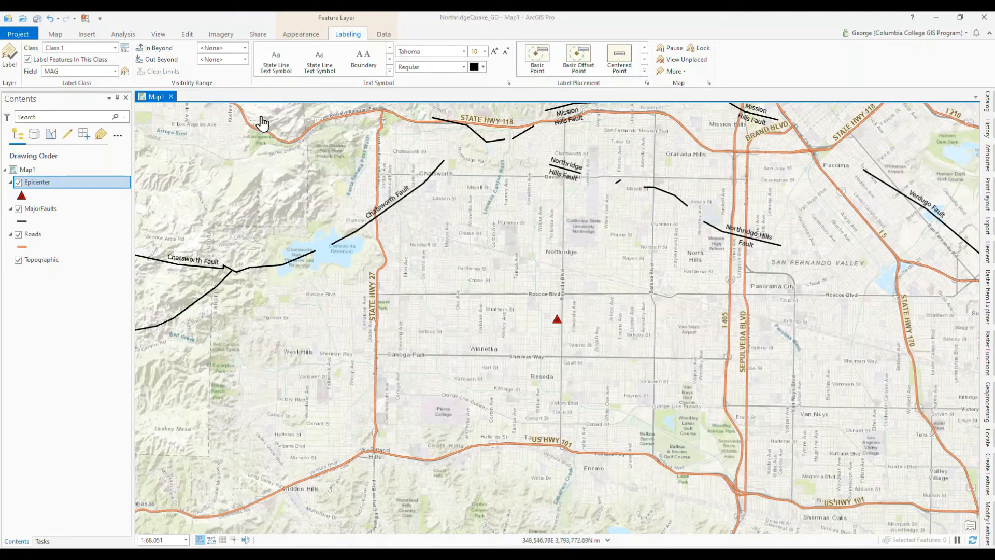
Step: Open the Epicenter layer's attribute table, review the MAG field, and dock the table as a tab beside Map1
right_click(81, 183)
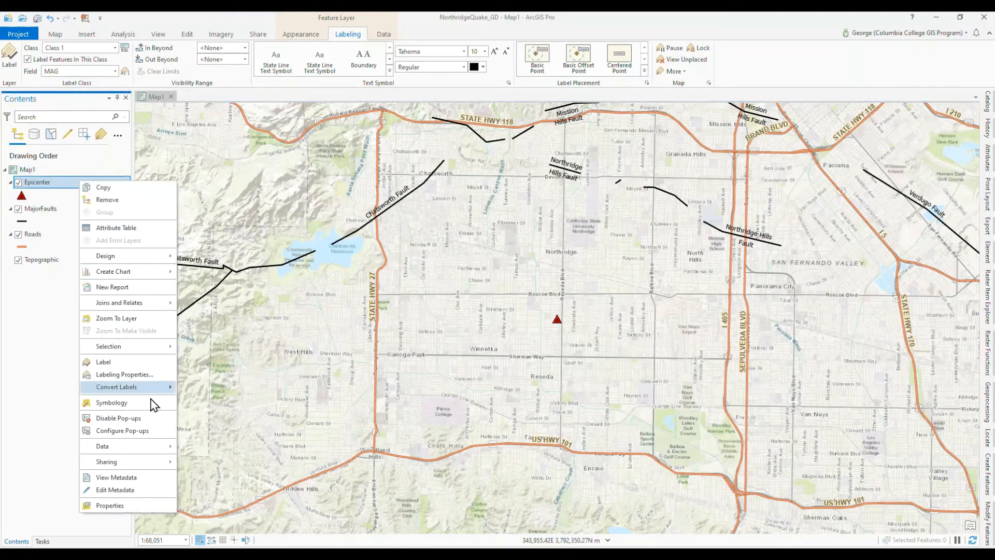
left_click(116, 228)
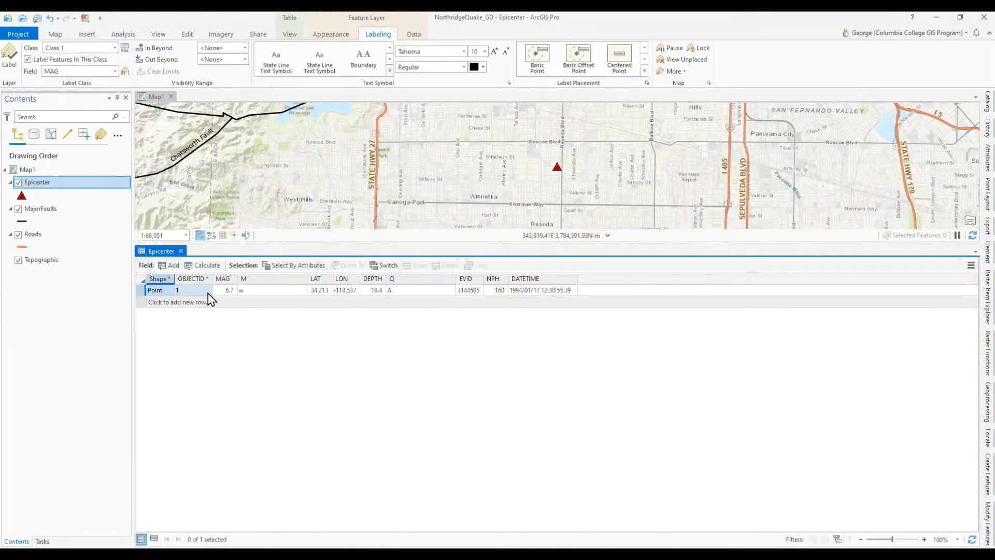
left_click(226, 292)
left_click_drag(151, 256, 558, 178)
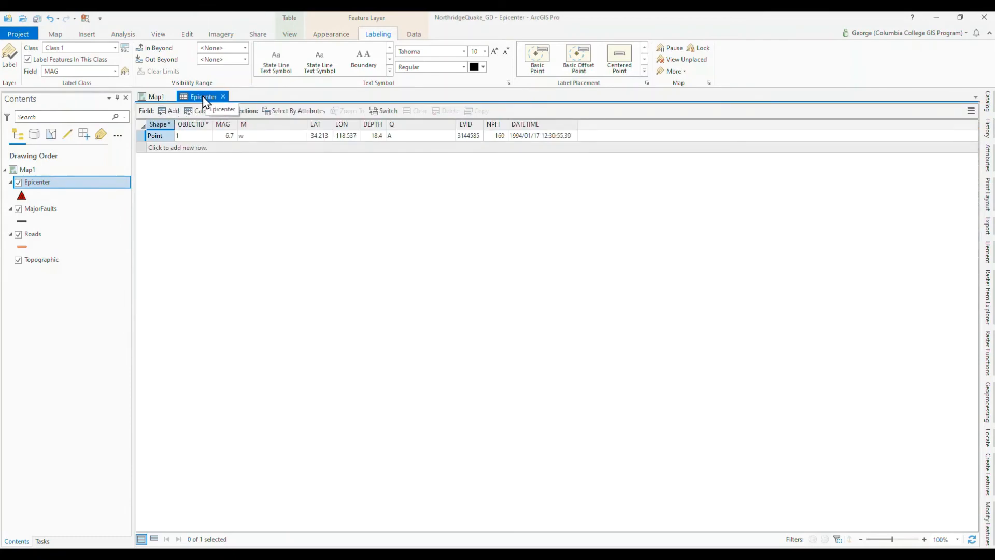
mouse_move(204, 101)
left_mouse_down()
mouse_move(231, 172)
mouse_move(256, 195)
mouse_move(202, 110)
left_mouse_up()
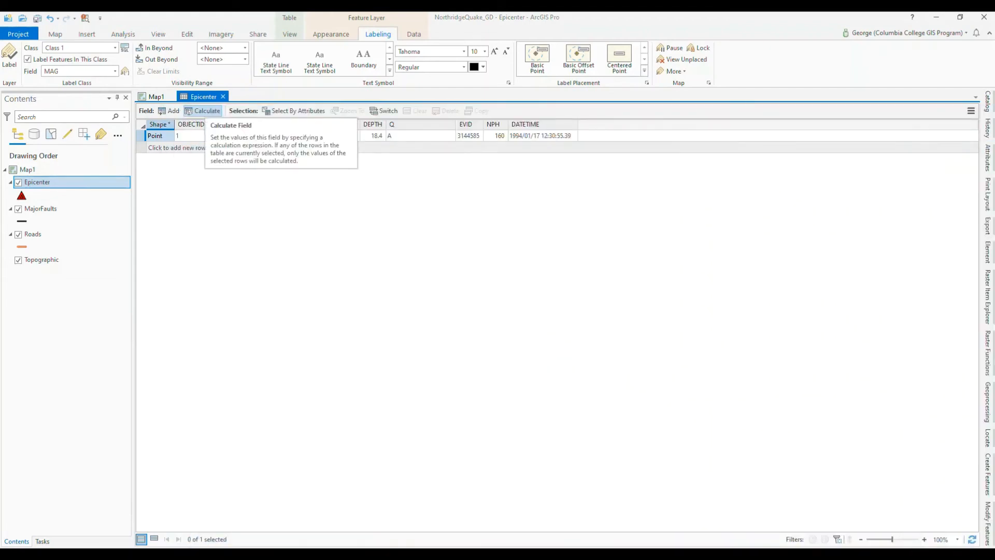
left_click(223, 97)
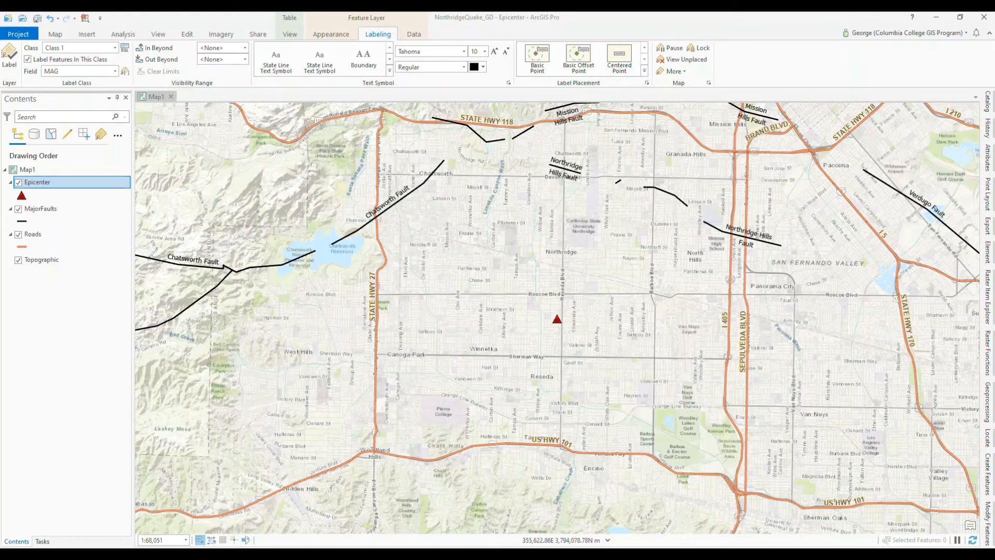
left_click_drag(994, 122, 557, 319)
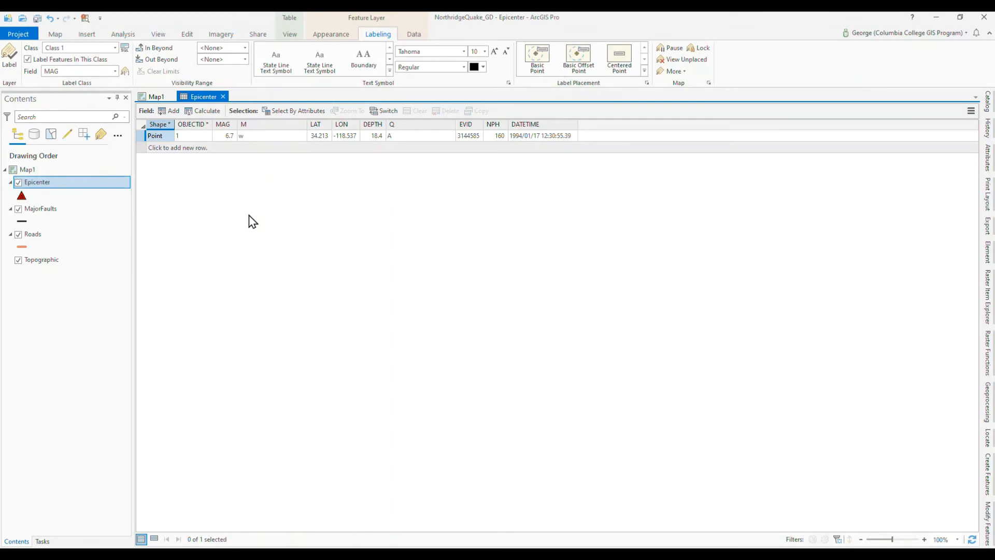
Step: Return to the Map1 view and turn on labels for the Epicenter layer using the MAG field
left_click(156, 97)
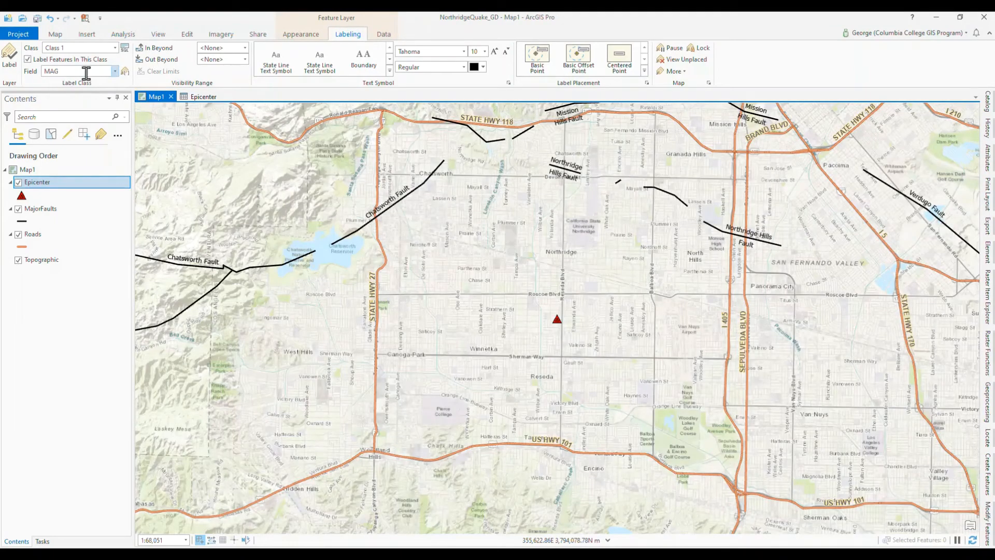
left_click(10, 61)
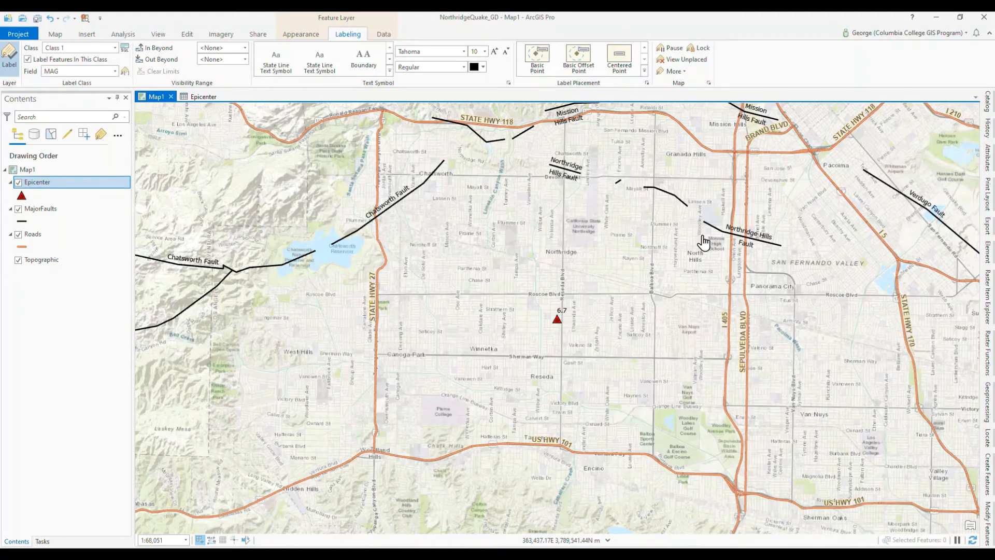
Step: Open the label expression settings for the Epicenter class, keep them pinned beside the map, and choose Arcade as the language
left_click(126, 75)
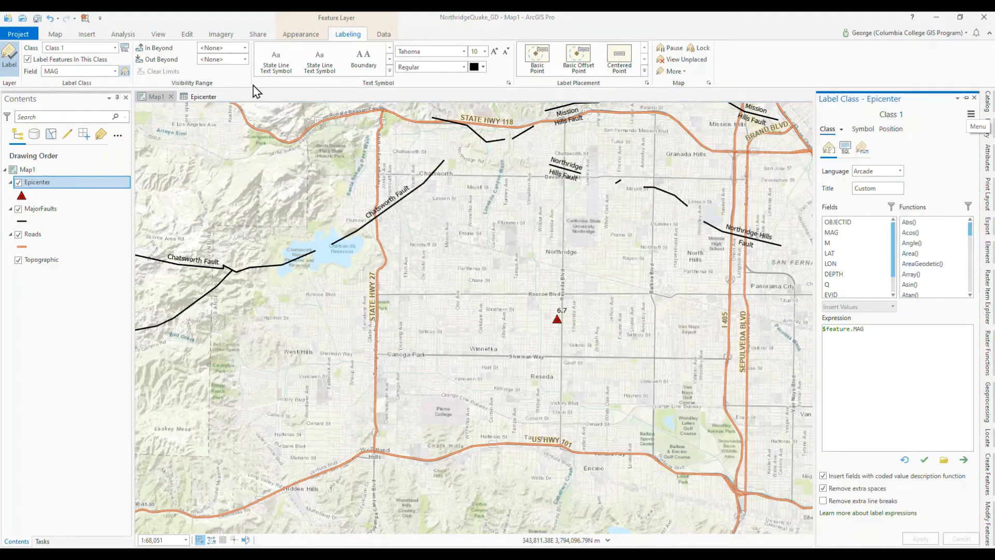
left_click(967, 99)
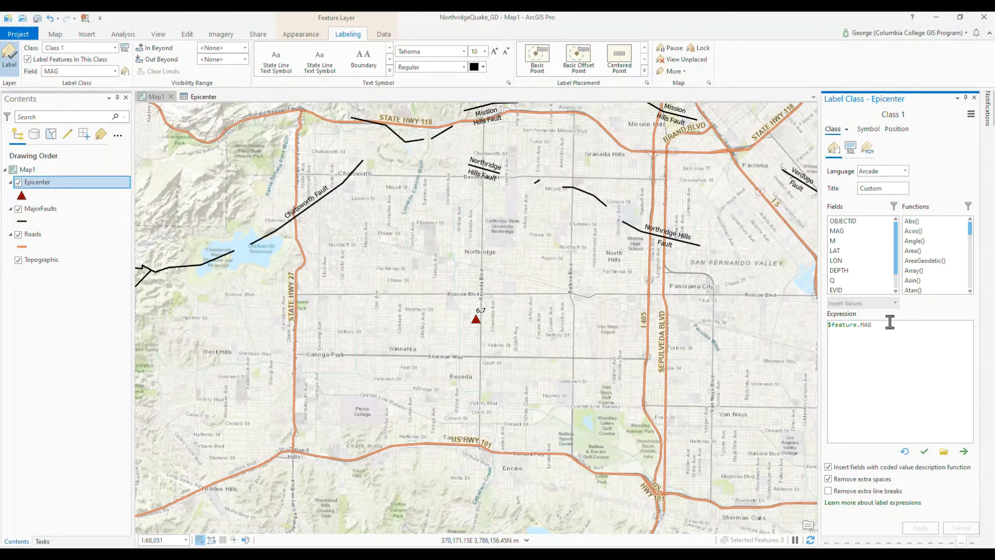
left_click(906, 171)
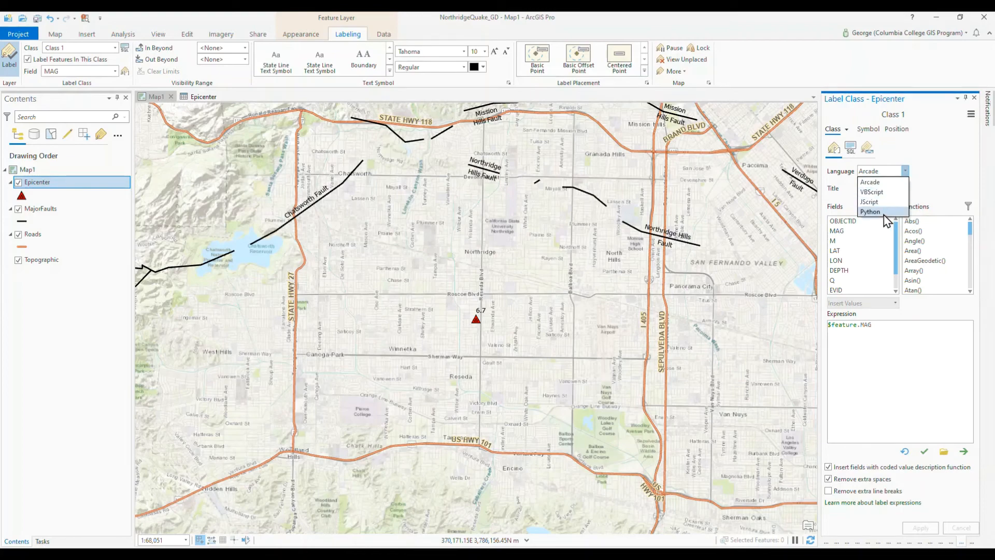
left_click(890, 183)
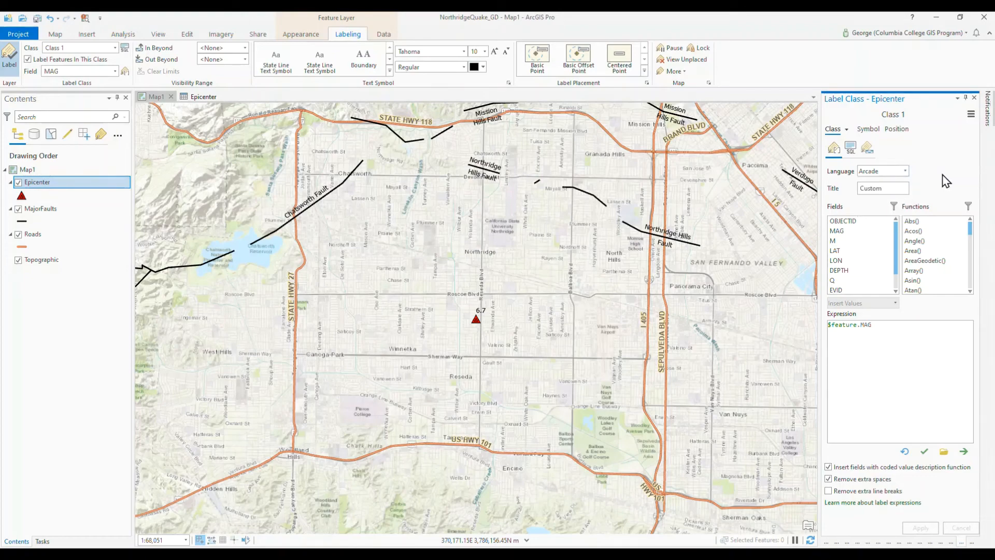
Step: Open the online help on label expressions in the browser and examine the Arcade examples for concatenating and stacking label text
left_click(864, 510)
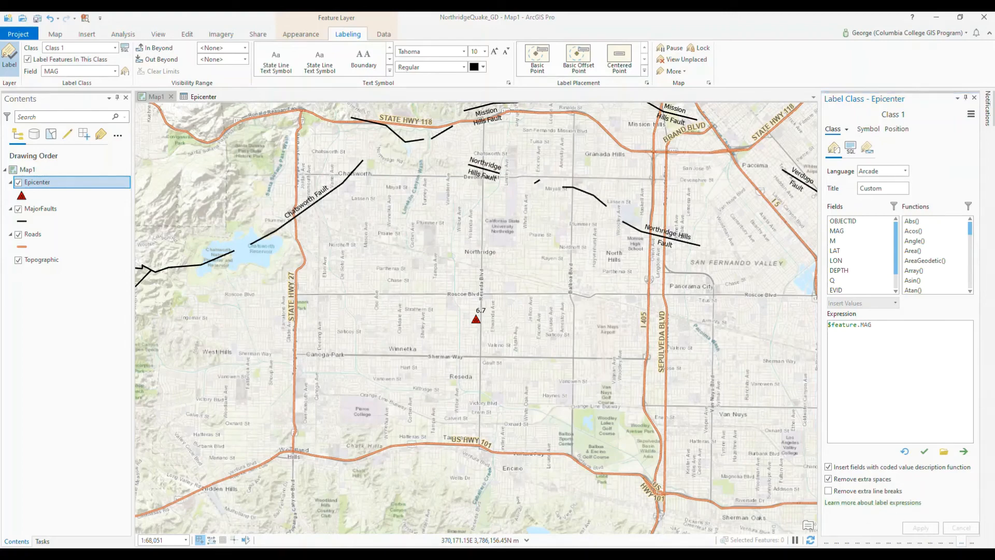
left_click_drag(994, 104, 281, 75)
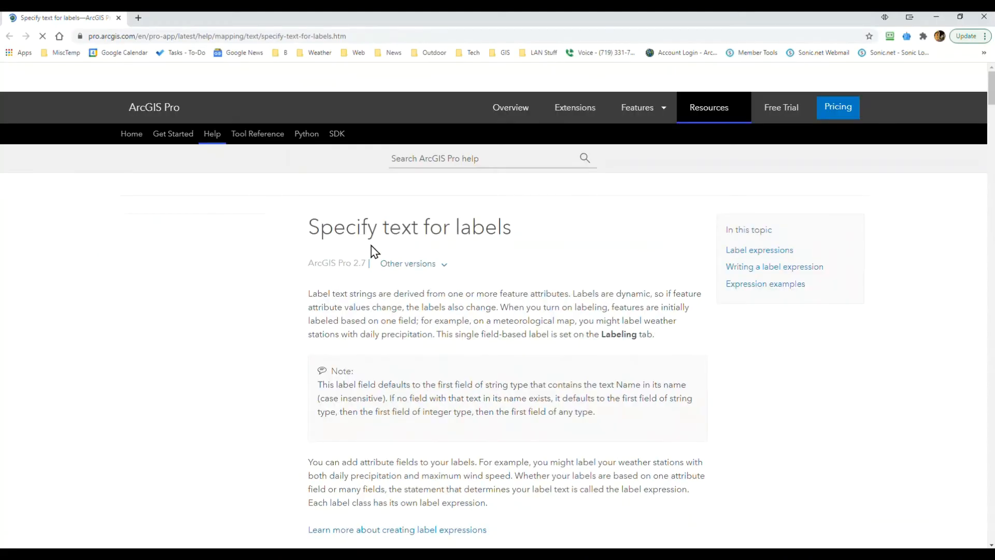
scroll(400, 326, "down", 6)
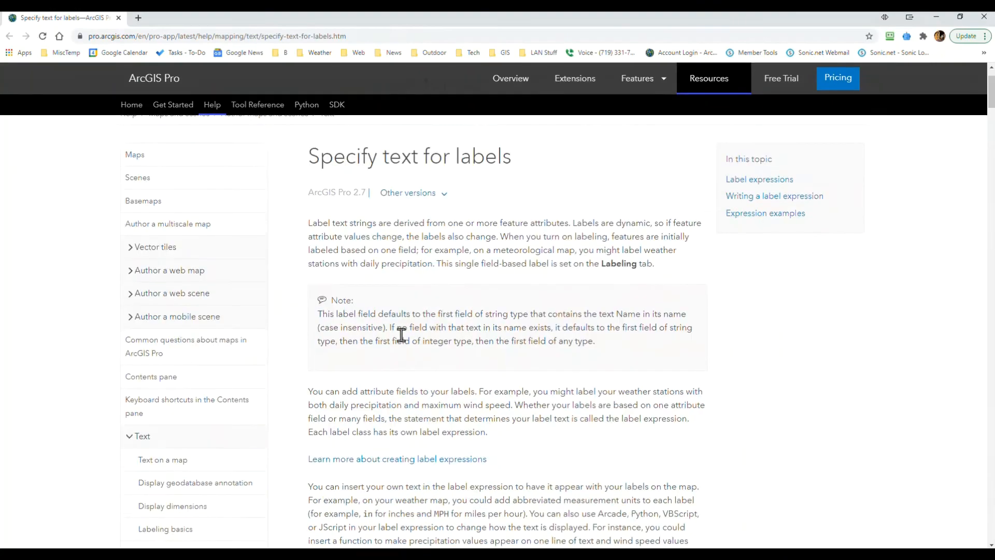
scroll(434, 361, "down", 12)
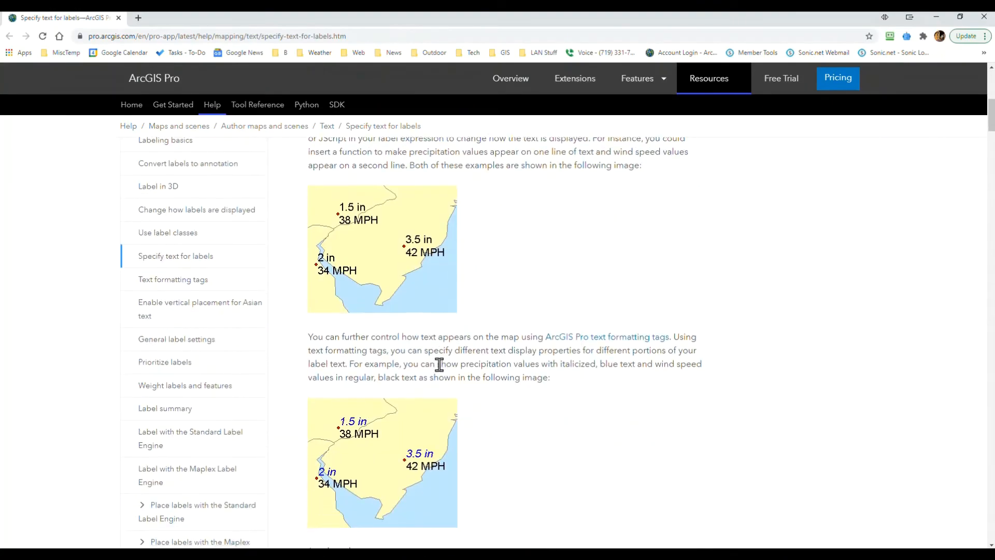
scroll(462, 404, "down", 6)
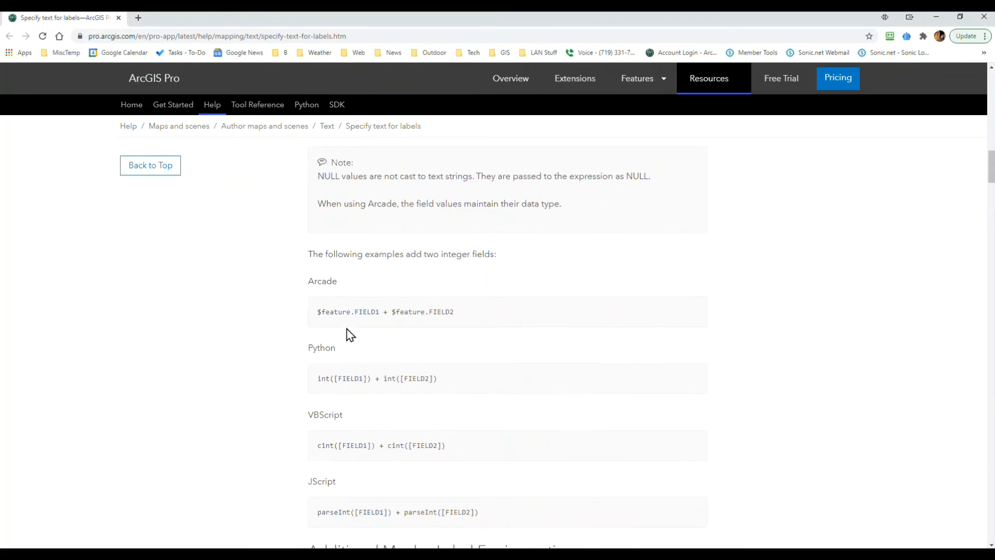
scroll(418, 351, "up", 2)
scroll(418, 363, "down", 3)
scroll(418, 362, "down", 10)
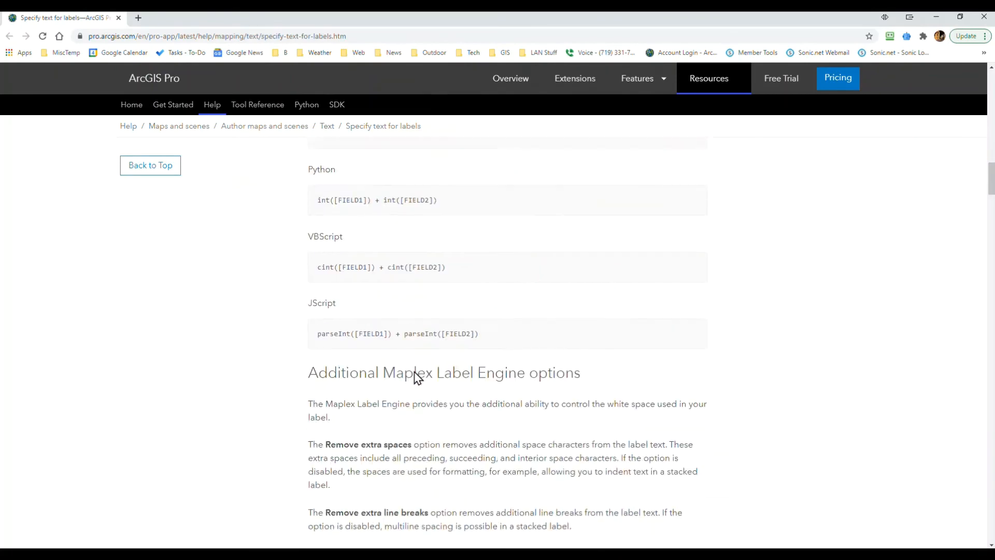
scroll(417, 377, "down", 12)
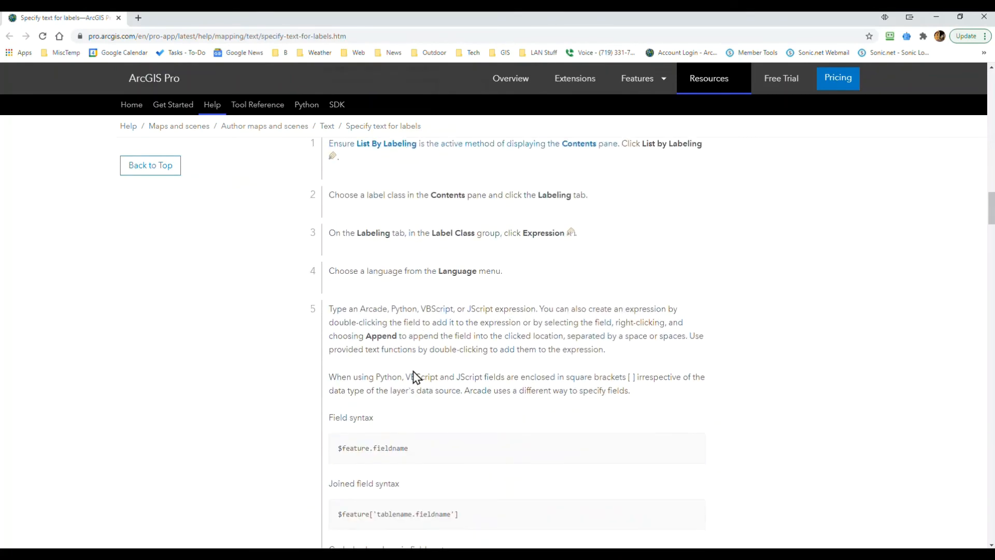
scroll(413, 378, "down", 8)
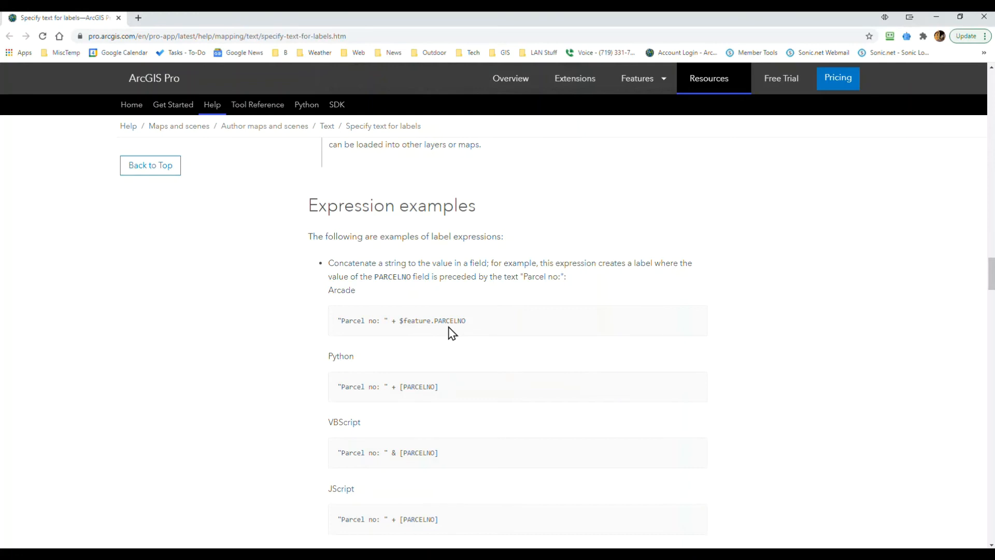
scroll(435, 371, "down", 2)
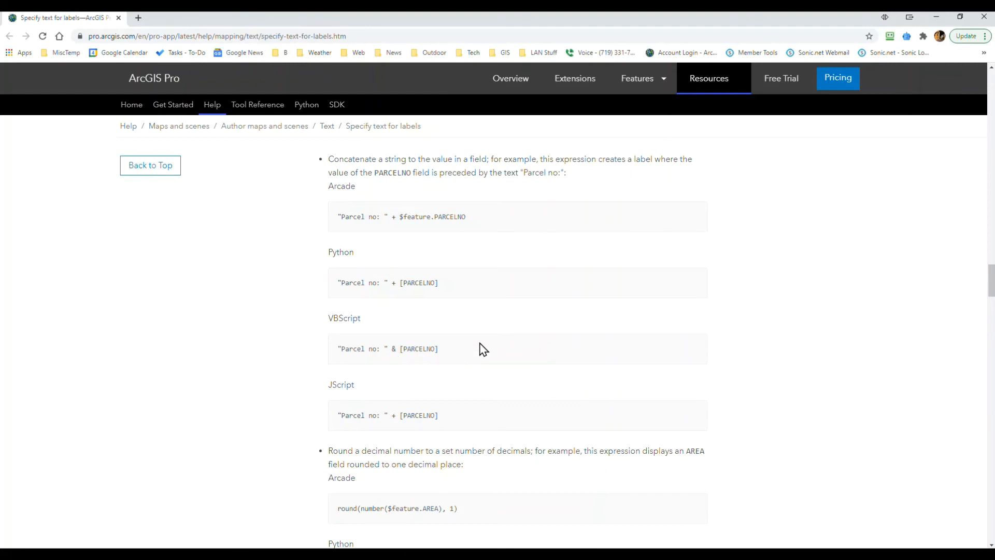
scroll(481, 348, "down", 6)
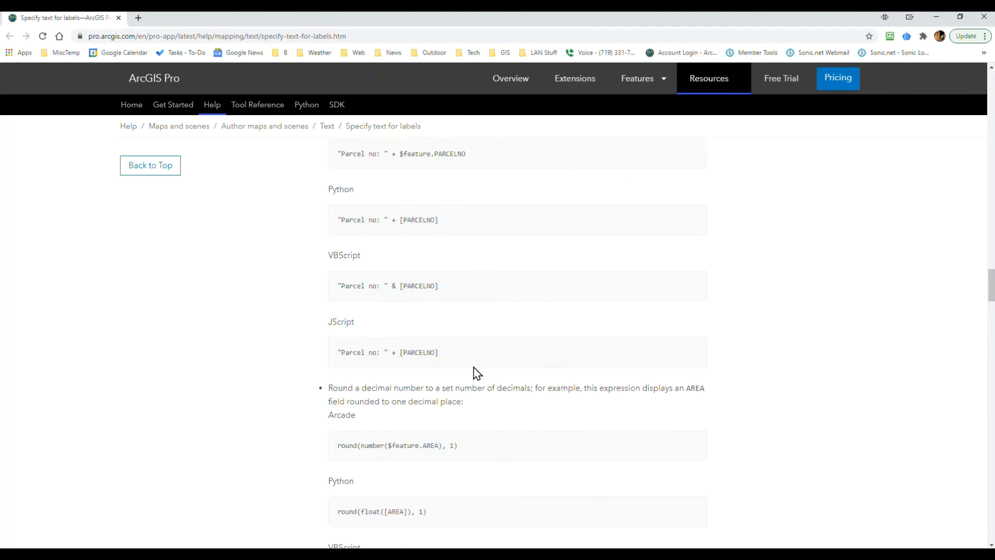
scroll(463, 388, "down", 6)
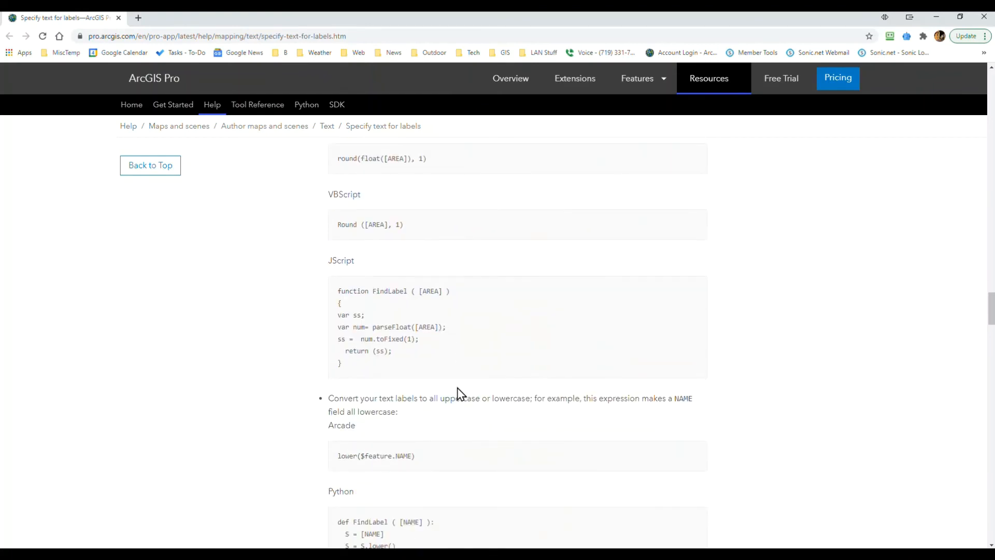
scroll(458, 399, "down", 3)
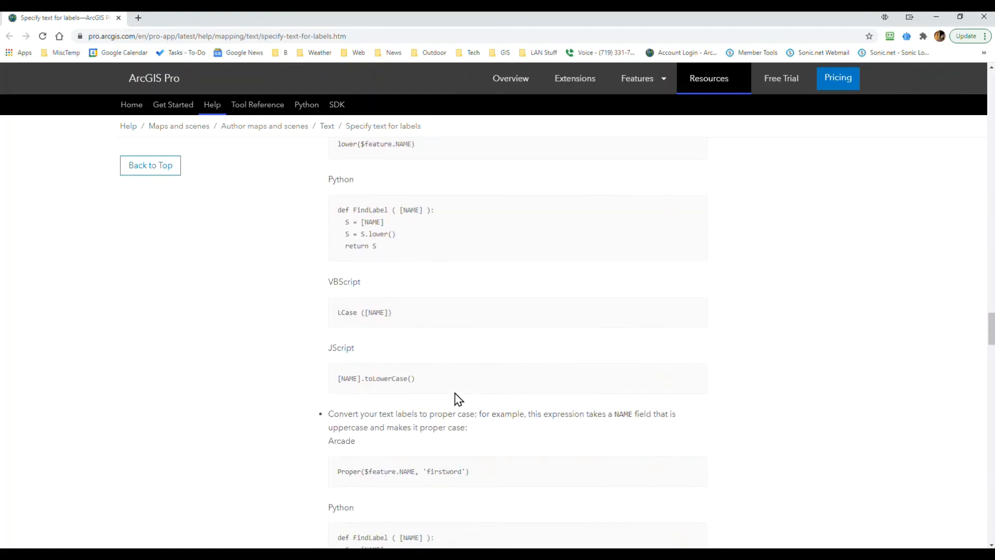
scroll(458, 399, "down", 2)
scroll(458, 399, "down", 1)
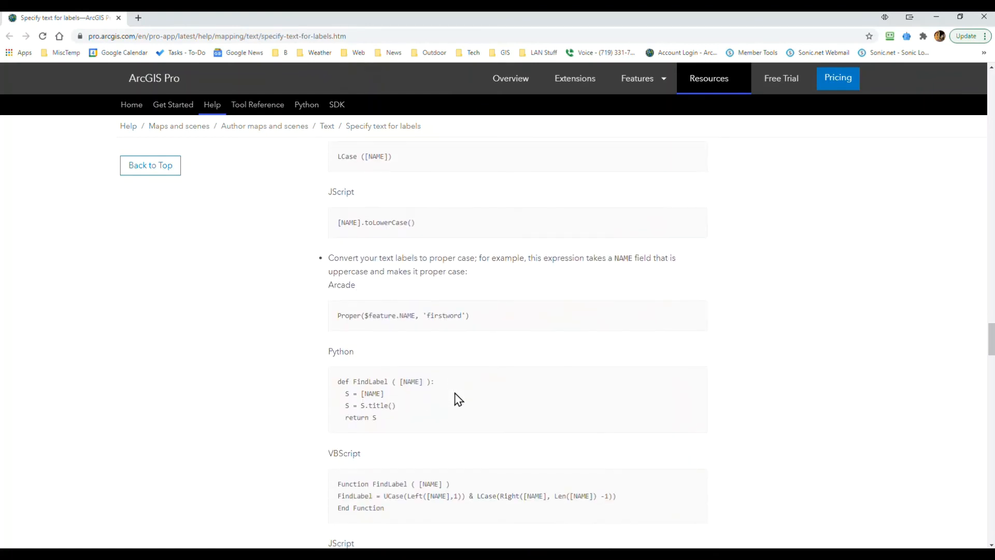
scroll(455, 395, "down", 2)
scroll(453, 398, "down", 3)
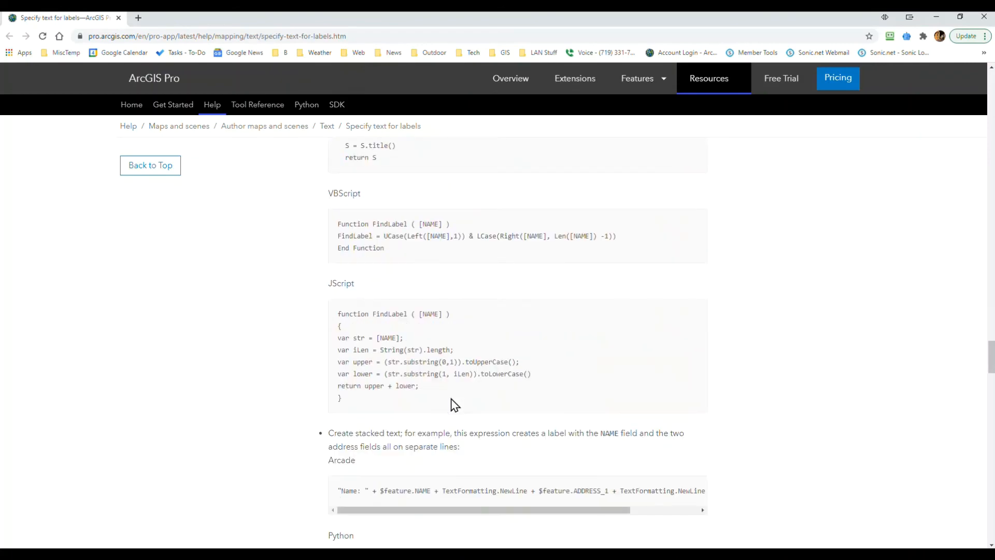
scroll(454, 404, "down", 6)
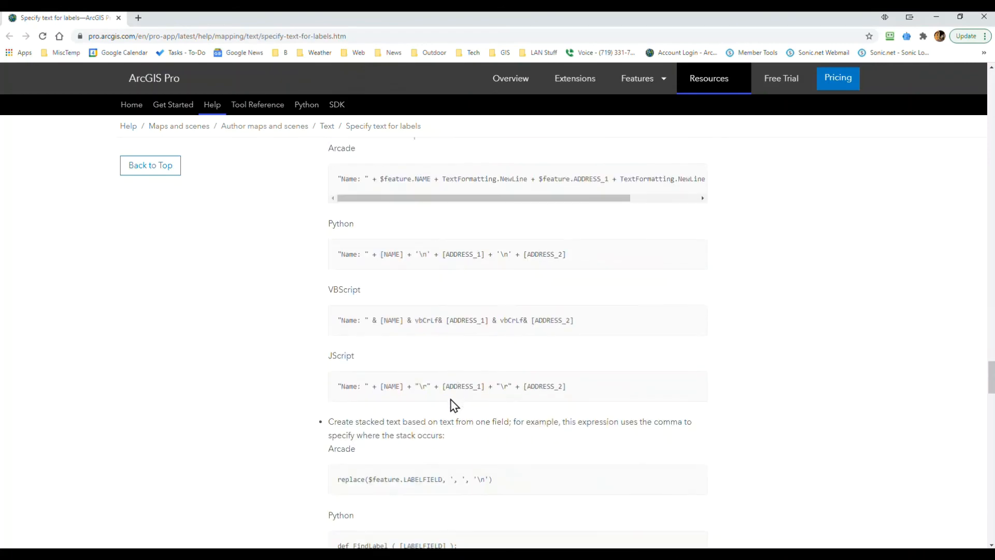
scroll(415, 301, "up", 2)
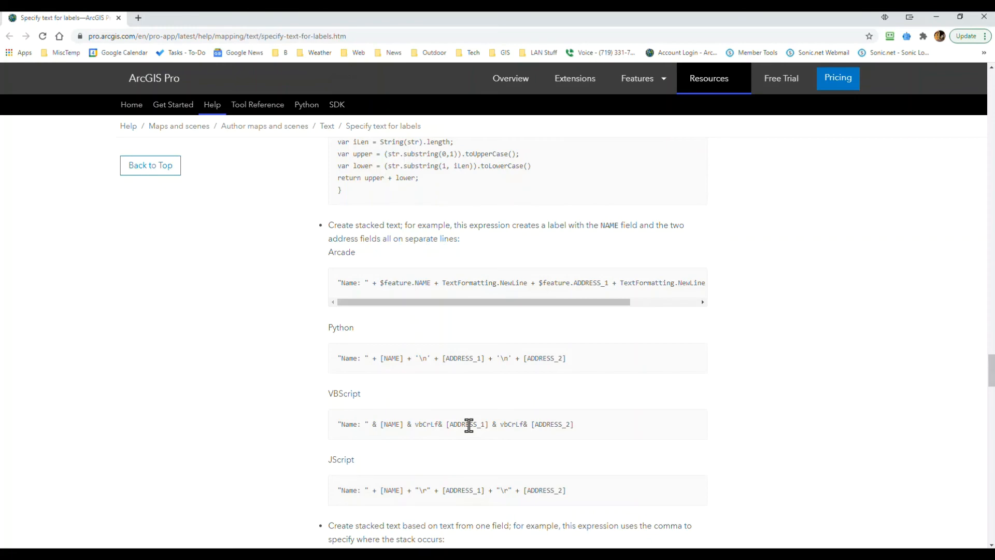
scroll(469, 425, "up", 15)
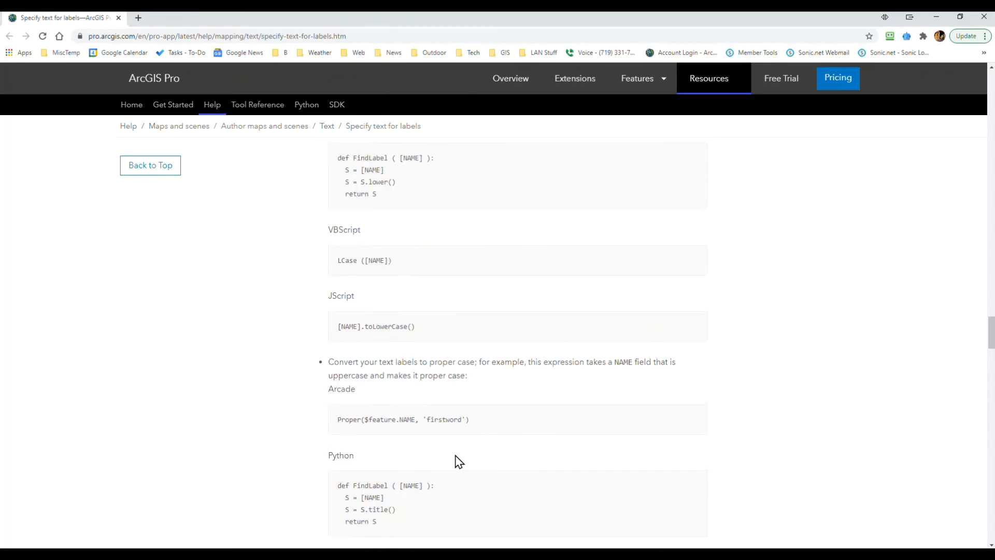
scroll(459, 462, "up", 3)
scroll(449, 463, "up", 6)
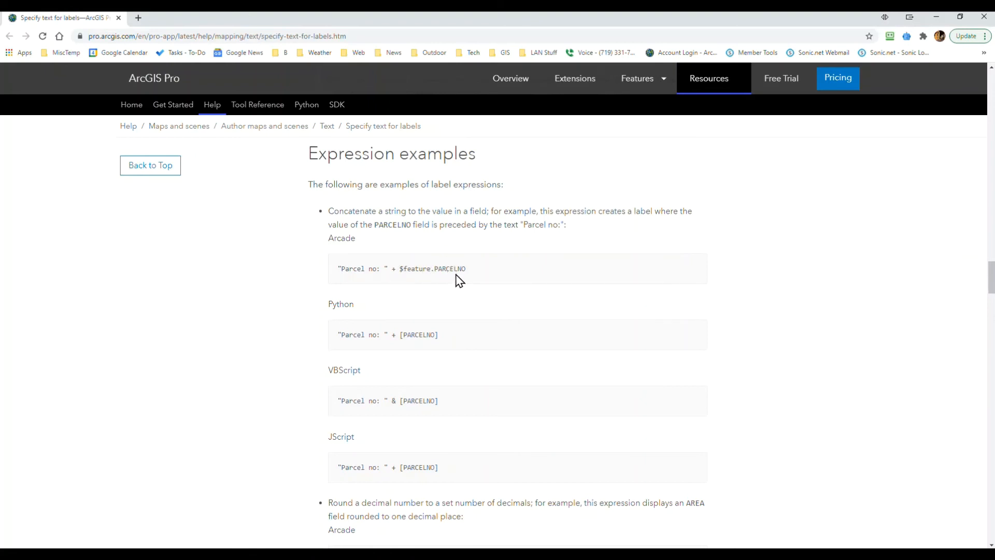
Step: Switch back to ArcGIS Pro, set the Epicenter label expression to "Magnitude: " + $feature.MAG, validate it and apply it
key("alt+Tab")
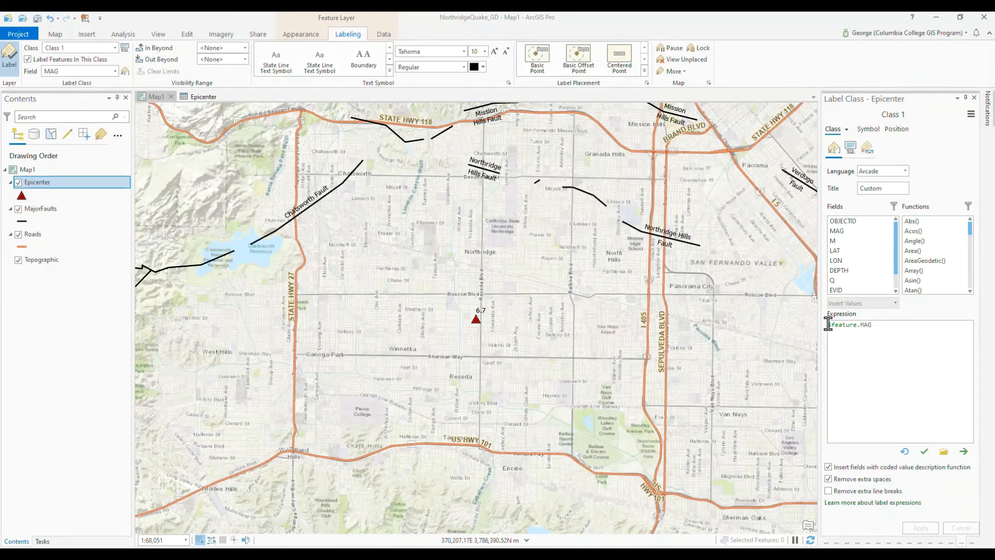
left_click(829, 324)
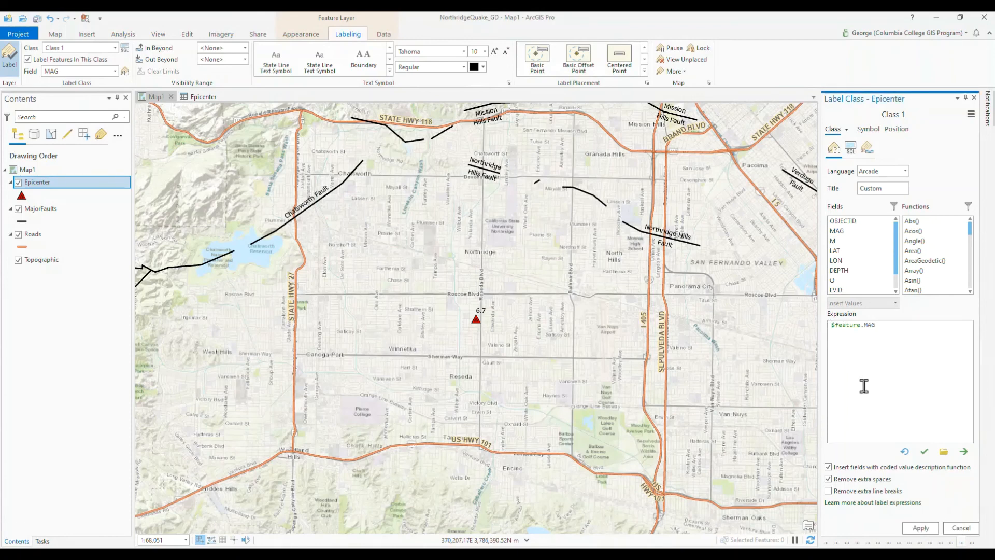
type("\"Man")
key("BackSpace")
type("gnitude: \" +")
left_click(923, 452)
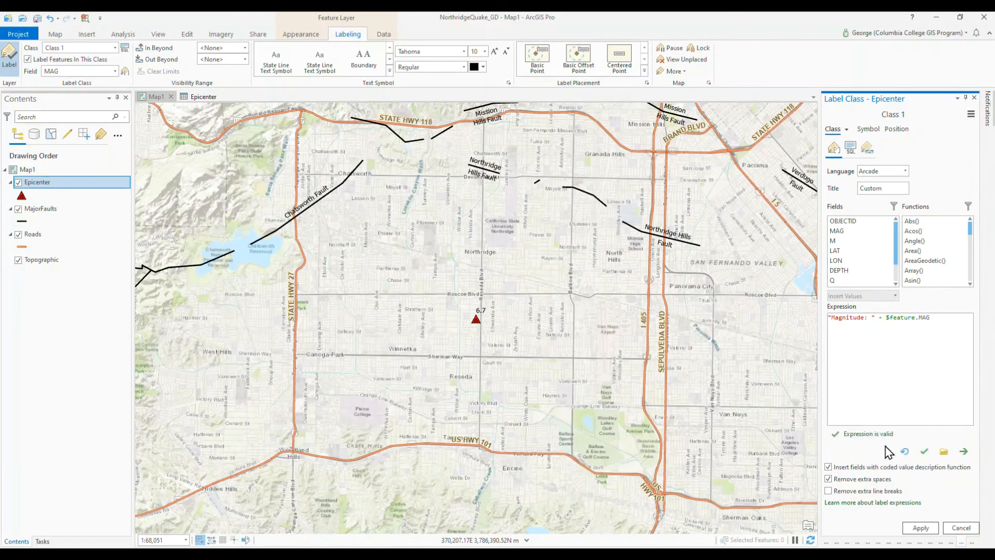
left_click(920, 528)
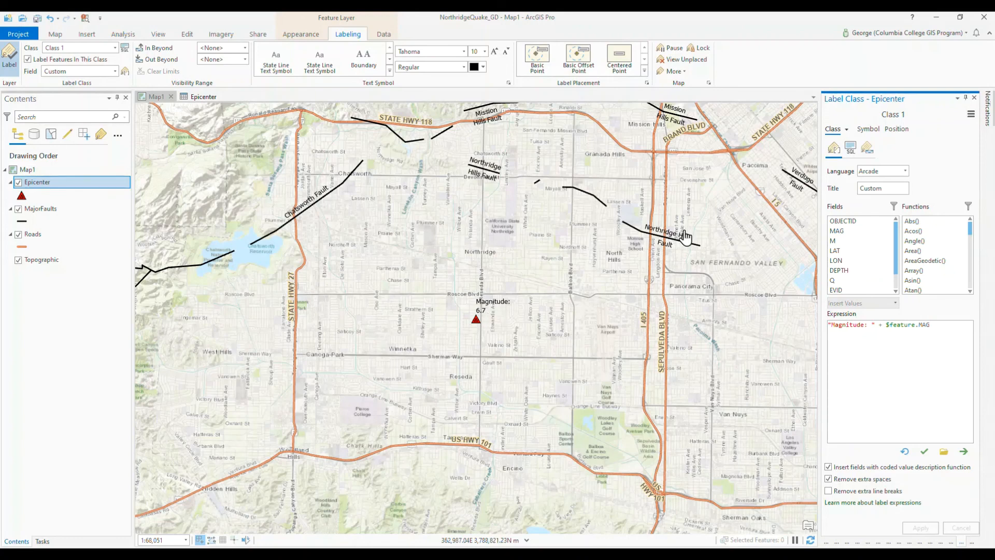
Step: Turn off label stacking in the position settings of the Epicenter label class so the text stays on one line
left_click(868, 129)
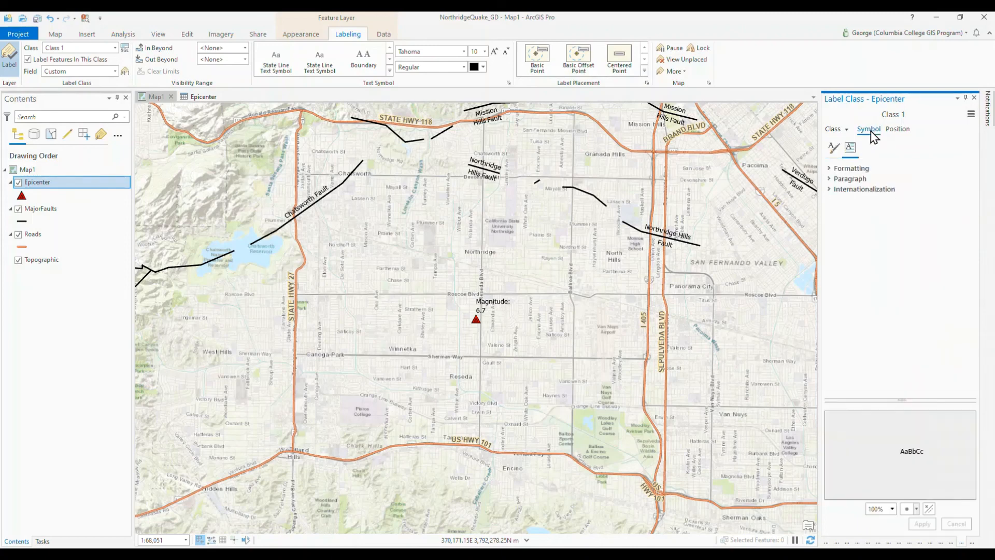
left_click(895, 130)
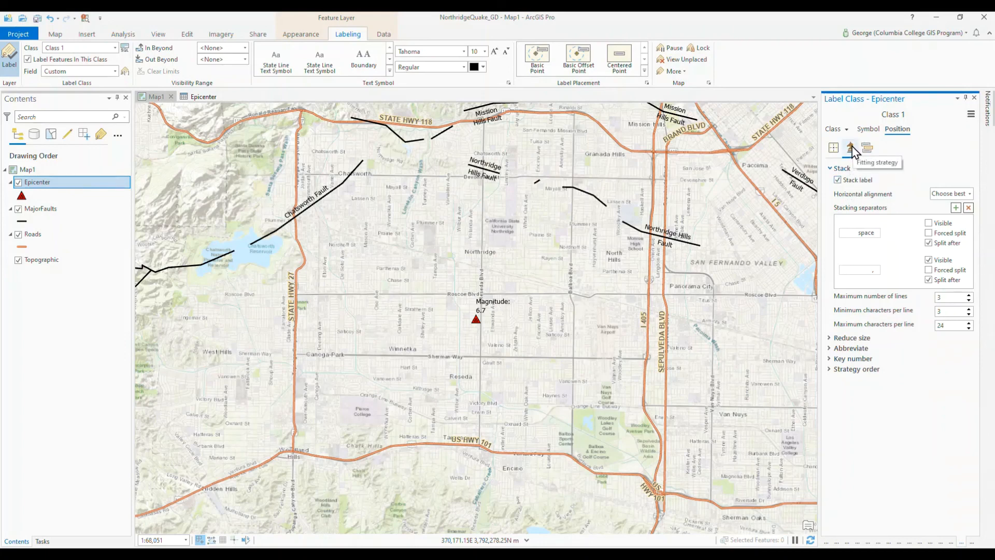
left_click(837, 180)
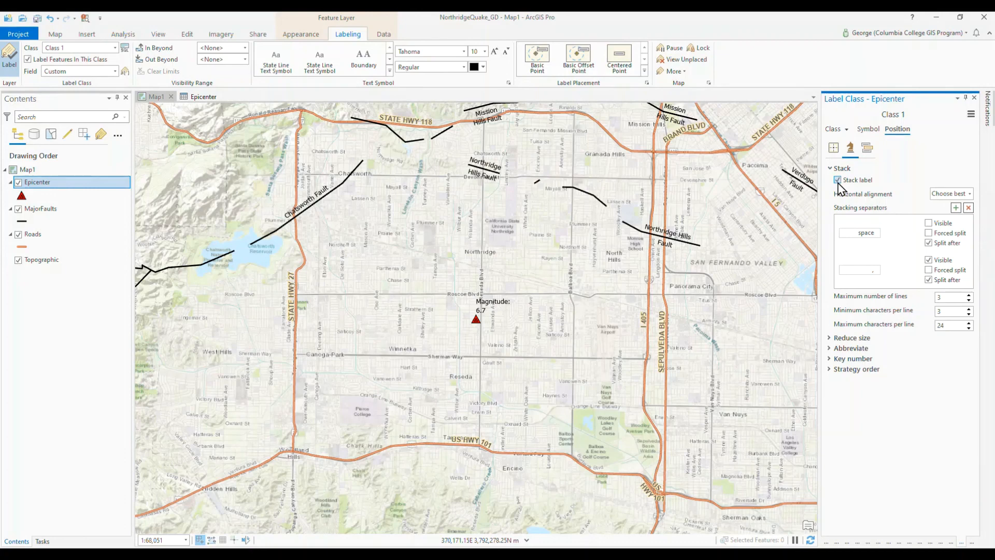
left_click(838, 181)
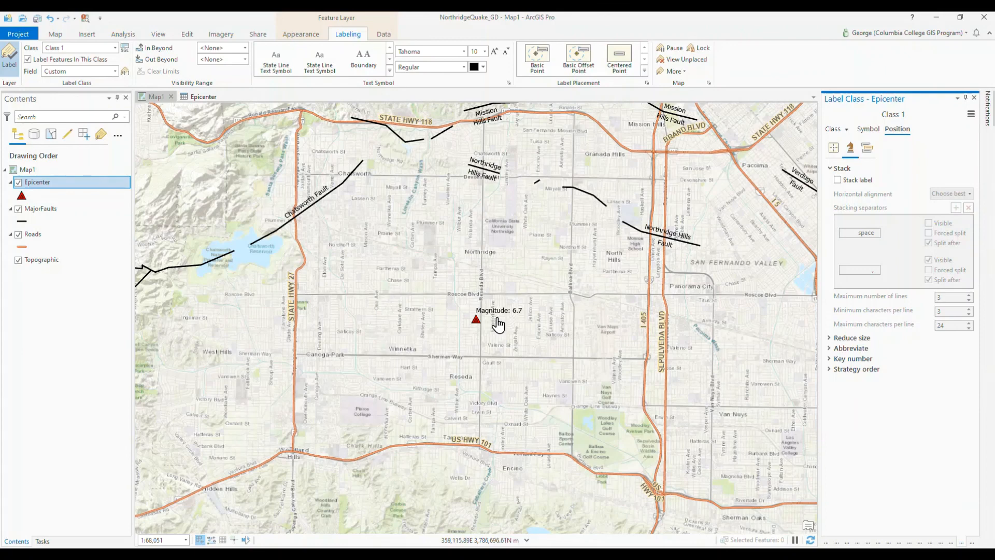
Step: Try the Centered on point placement for the Epicenter label and restore the placement to Best position
left_click(833, 149)
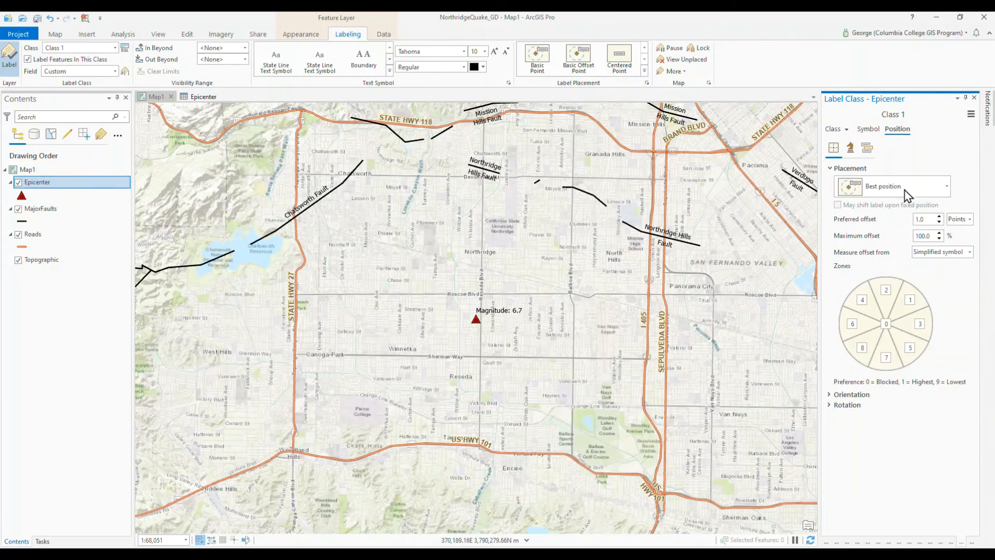
left_click(946, 186)
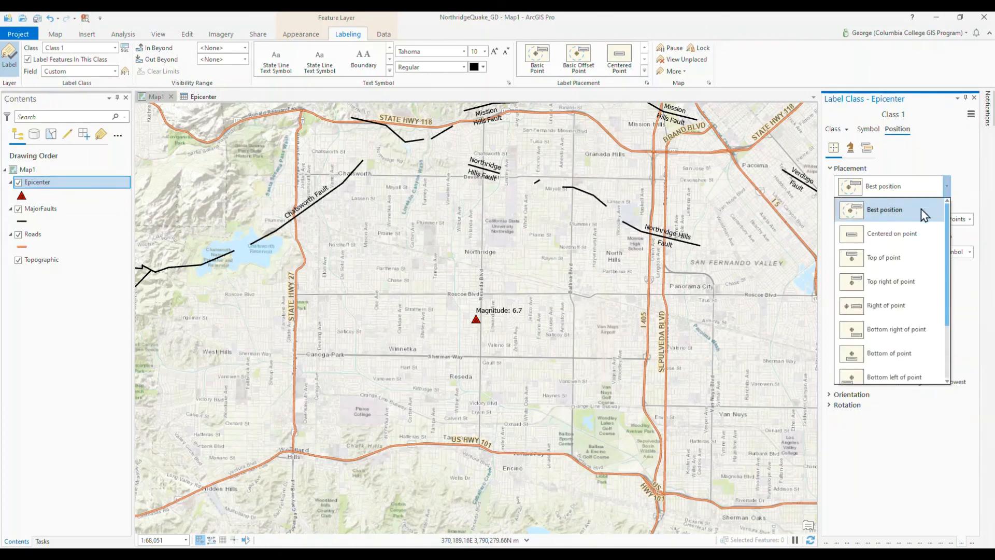
left_click(910, 239)
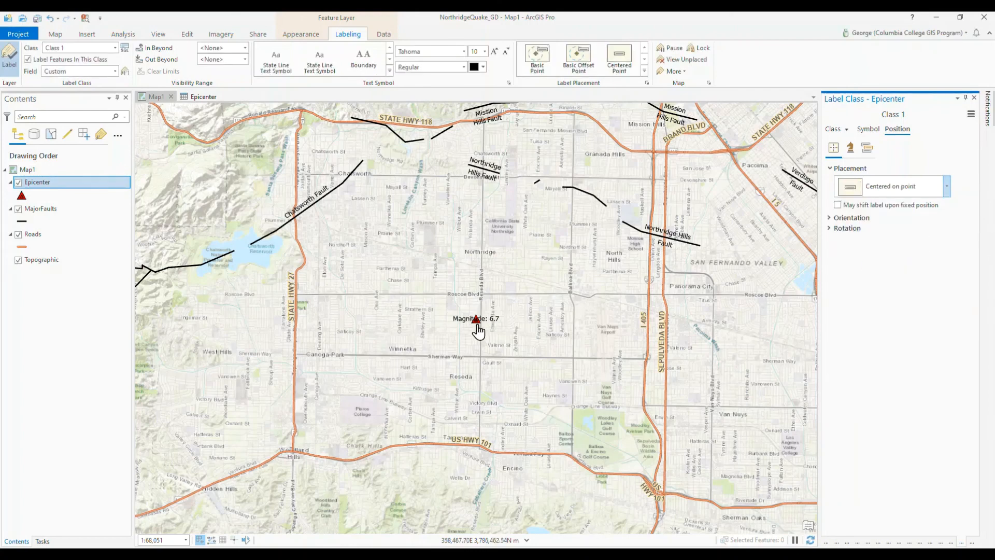
left_click(946, 187)
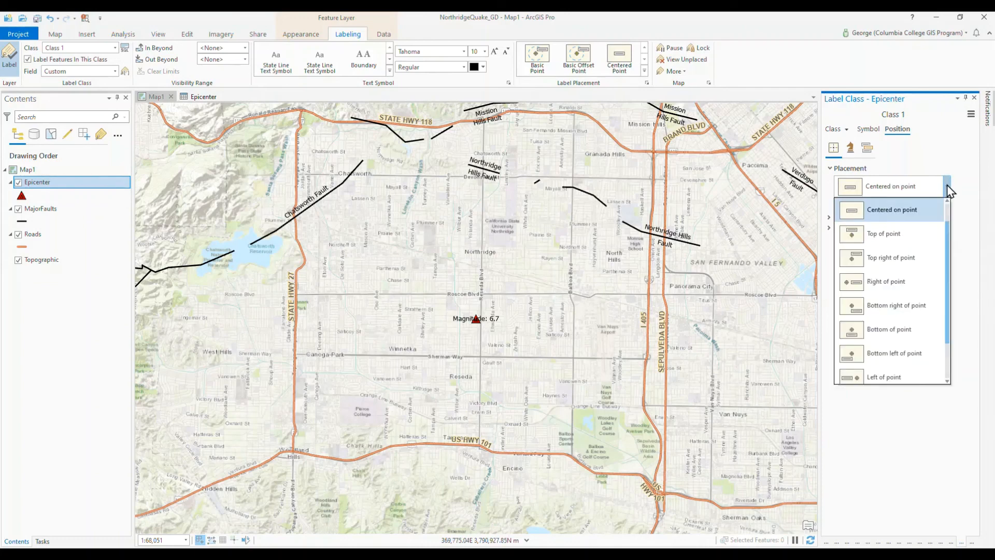
scroll(927, 221, "up", 1)
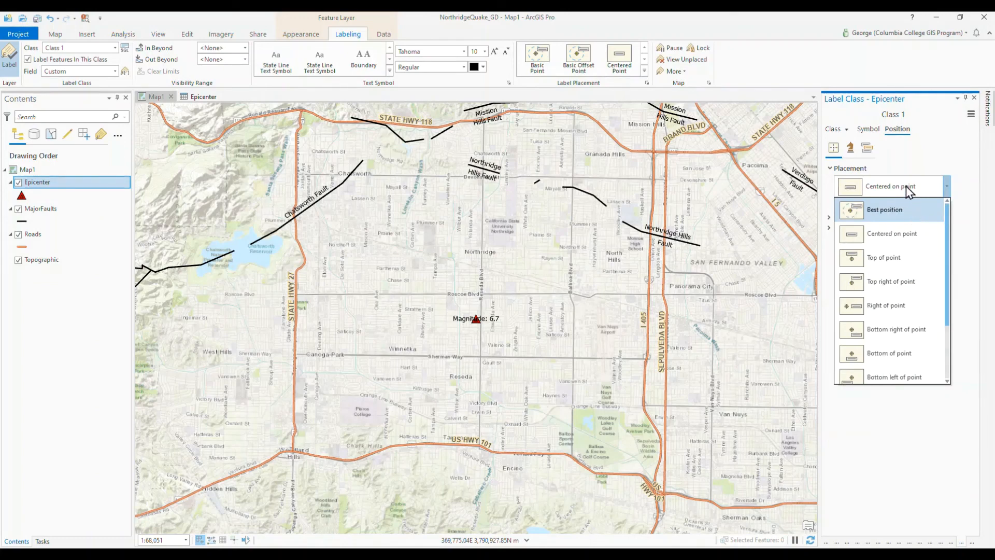
left_click(908, 220)
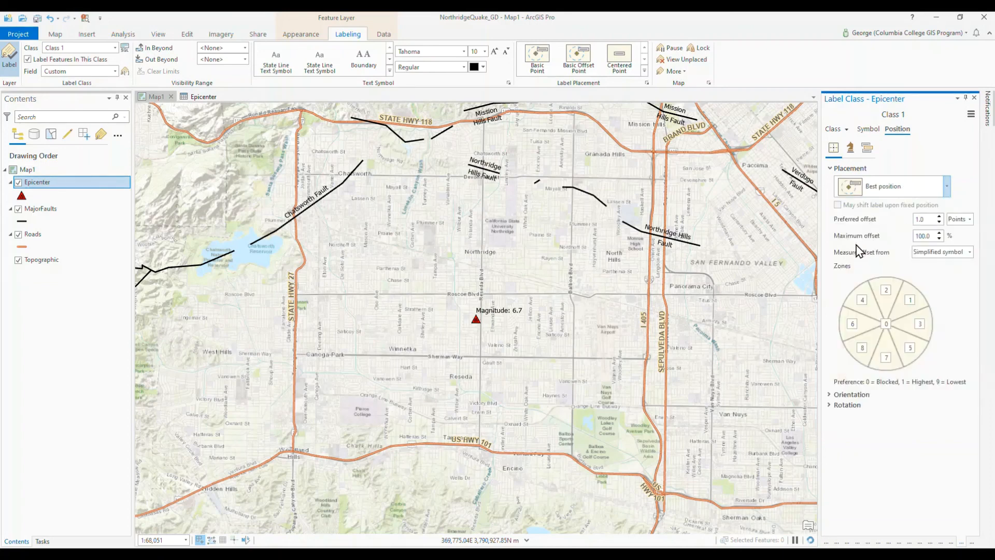